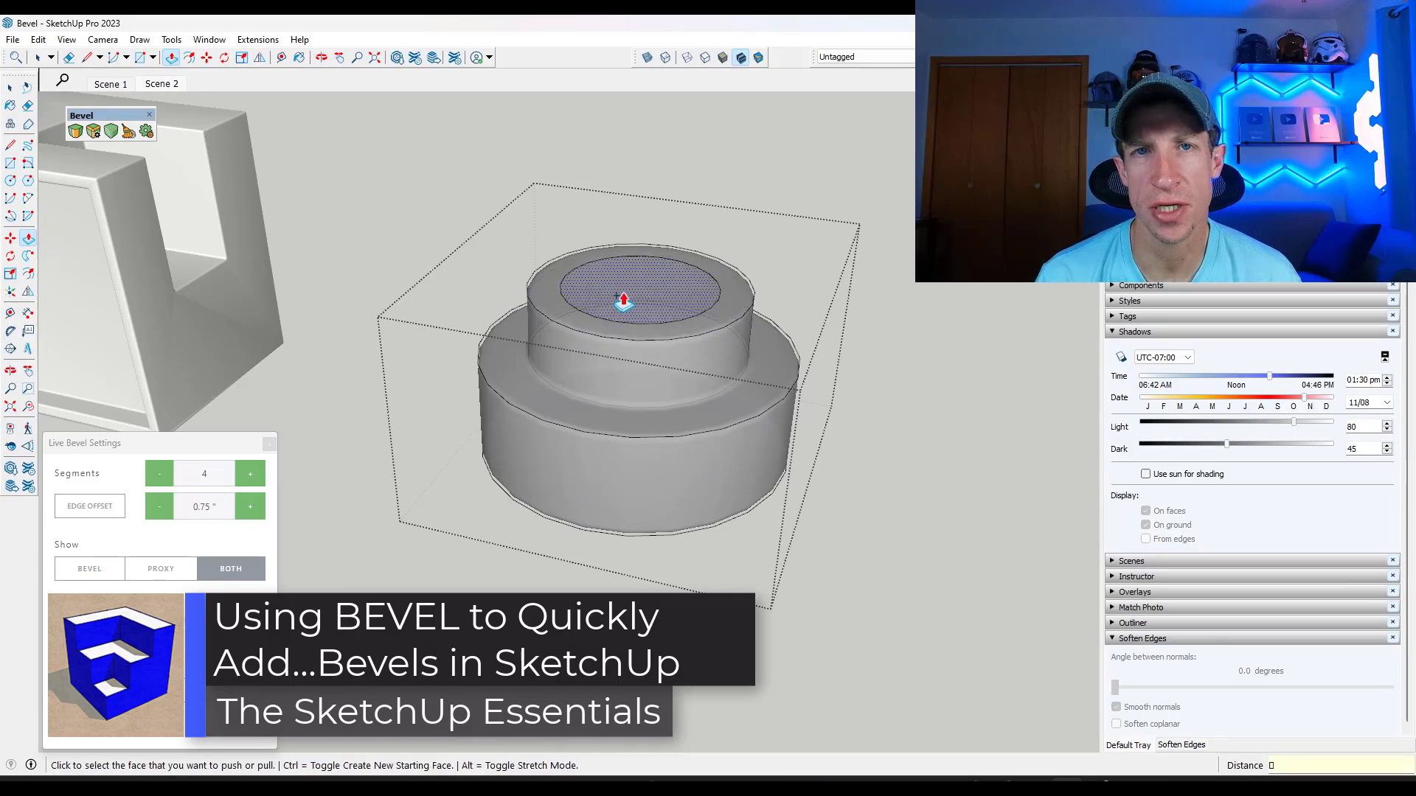
pyautogui.press('space')
pyautogui.scroll(3, 647, 372)
pyautogui.moveTo(582, 345)
pyautogui.mouseDown(button='middle')
pyautogui.moveTo(647, 316)
pyautogui.moveTo(585, 452)
pyautogui.mouseUp(button='middle')
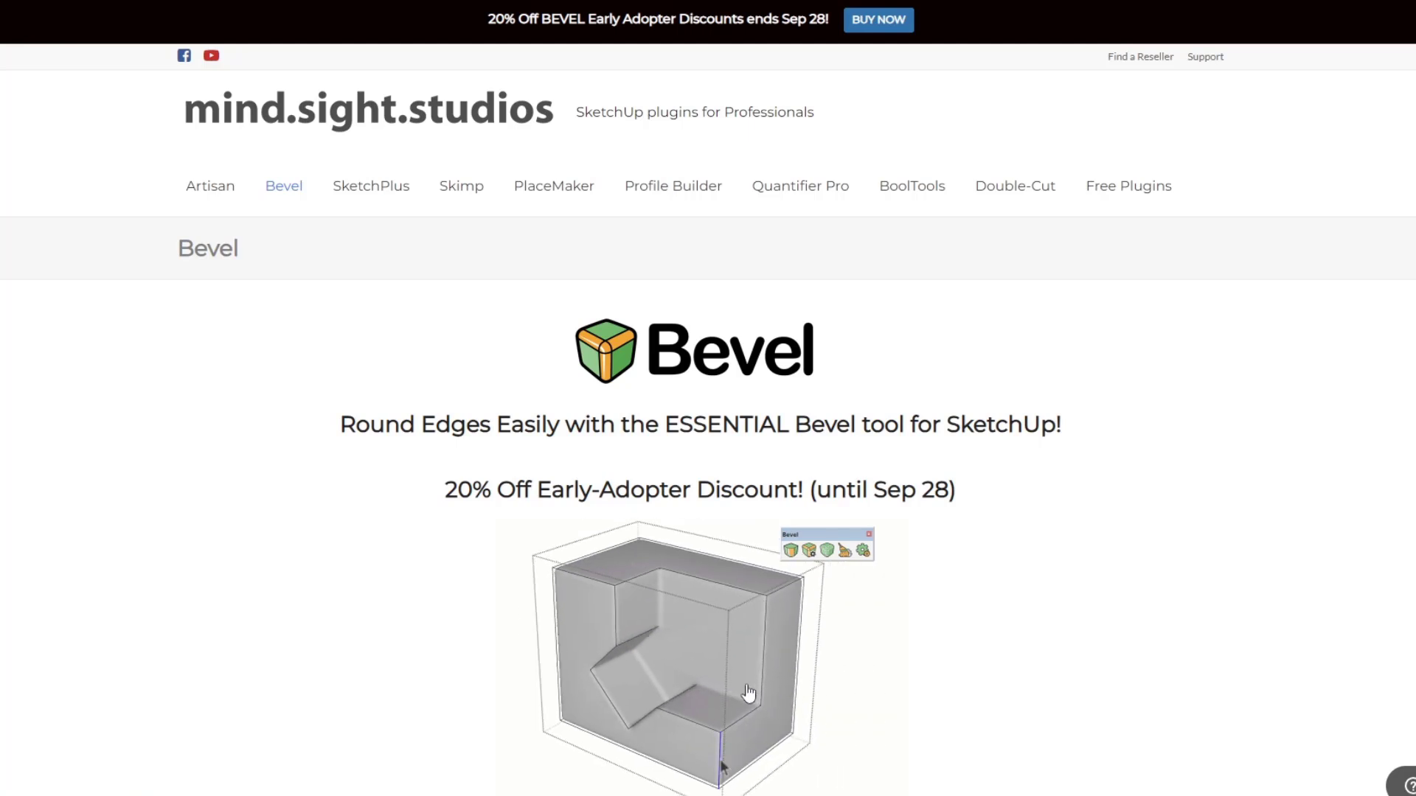
# Examine the Bevel extension's product page, including its discount, feature list, free trial and licence price
pyautogui.scroll(-1, 522, 442)
pyautogui.scroll(-1, 523, 442)
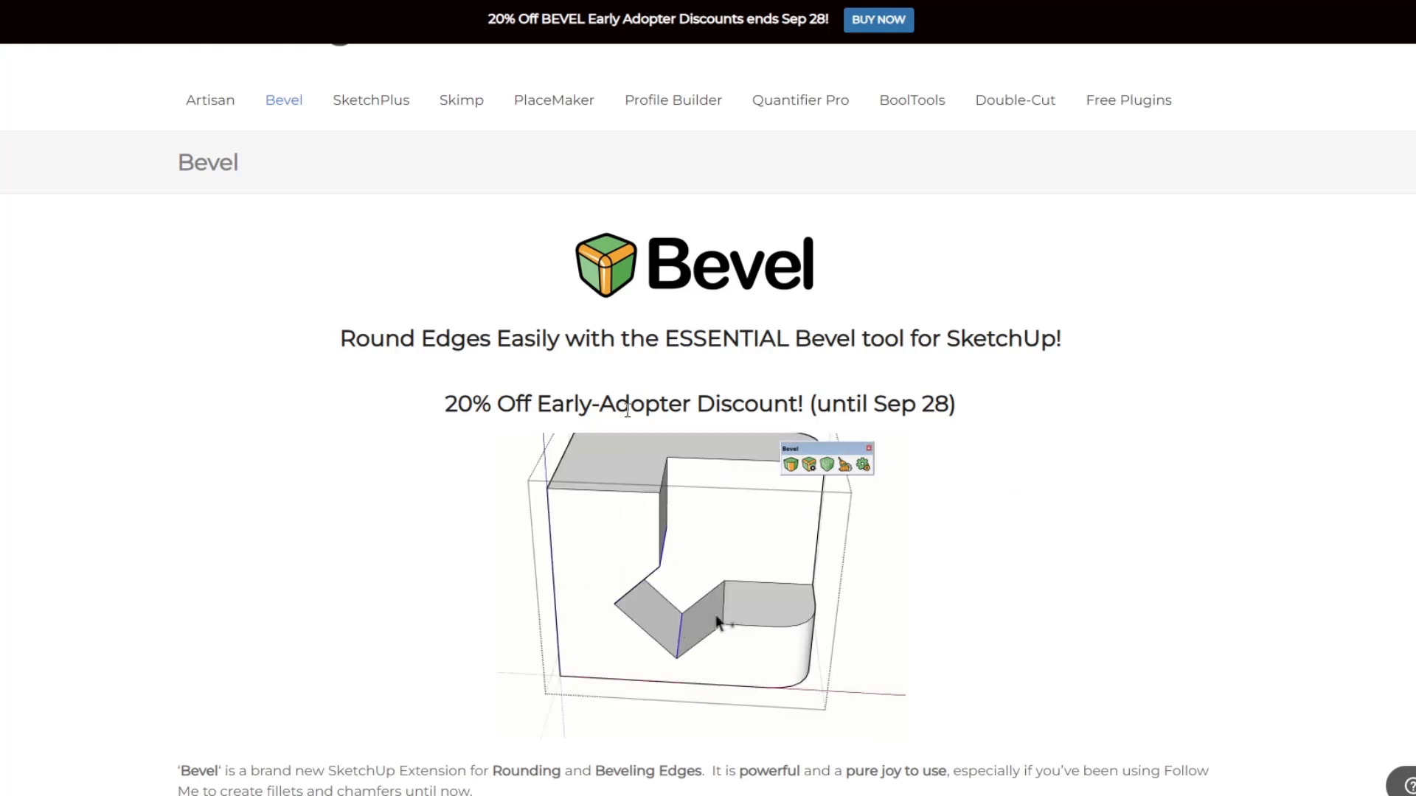
pyautogui.moveTo(444, 404); pyautogui.dragTo(806, 404)
pyautogui.click(805, 405)
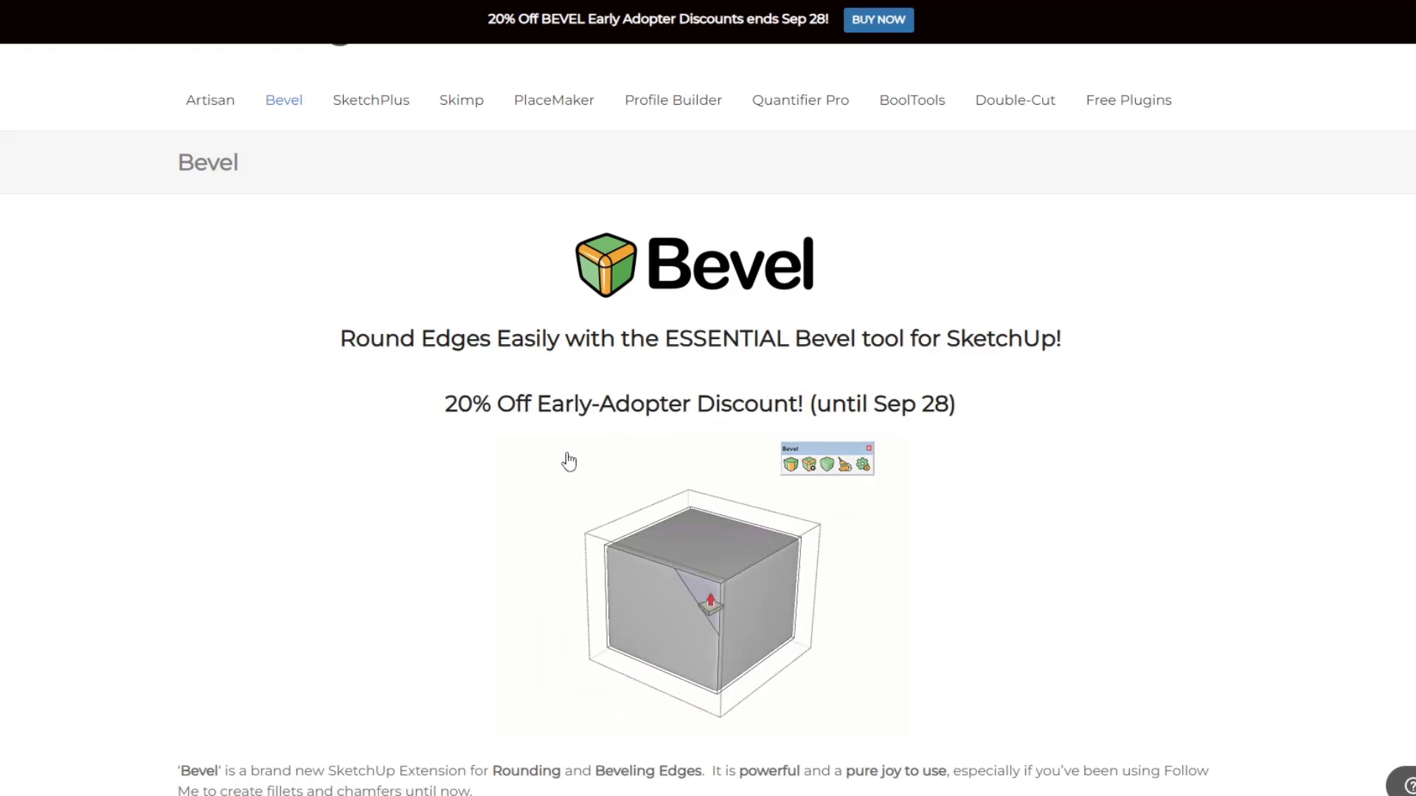
pyautogui.scroll(-1, 575, 461)
pyautogui.scroll(-10, 590, 402)
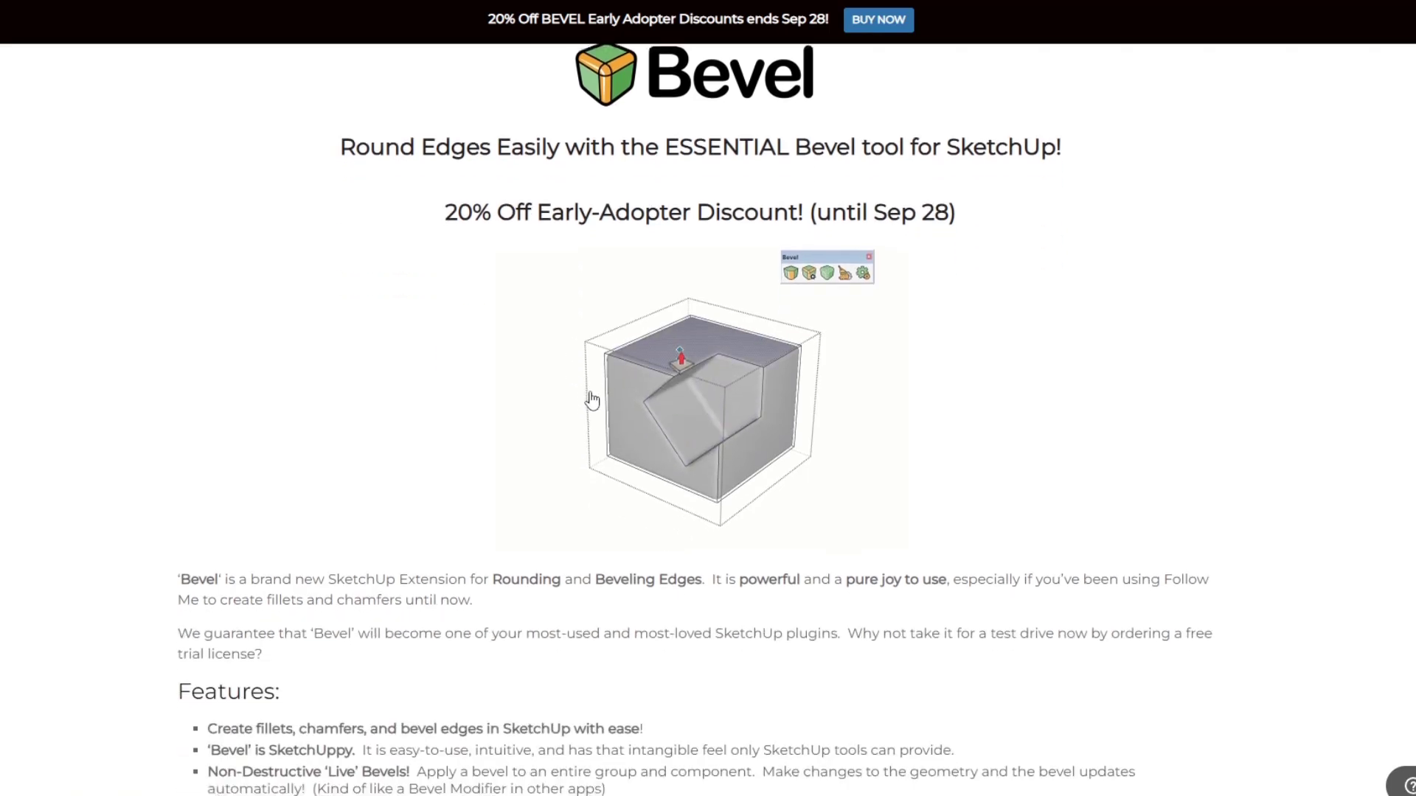
pyautogui.scroll(2, 1044, 497)
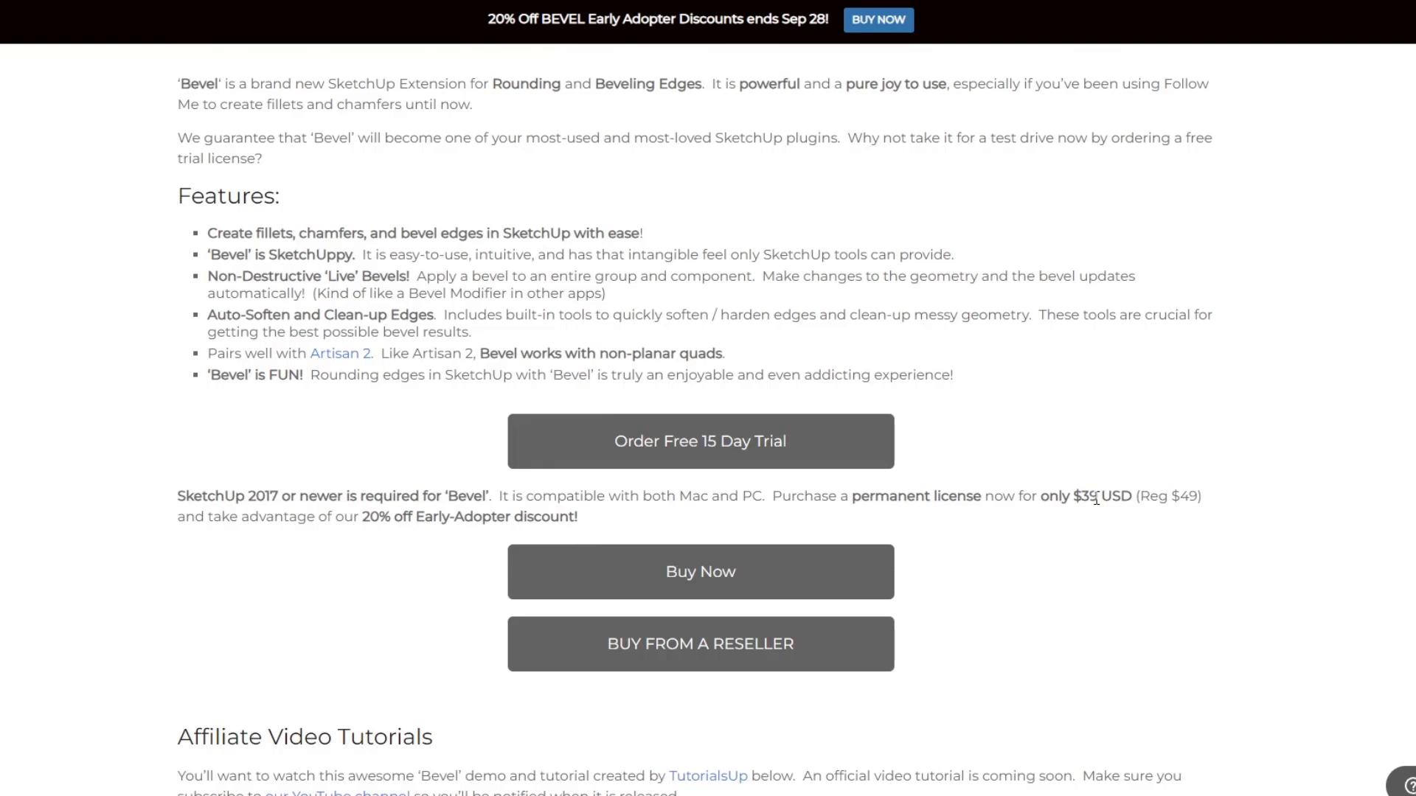
pyautogui.scroll(5, 999, 462)
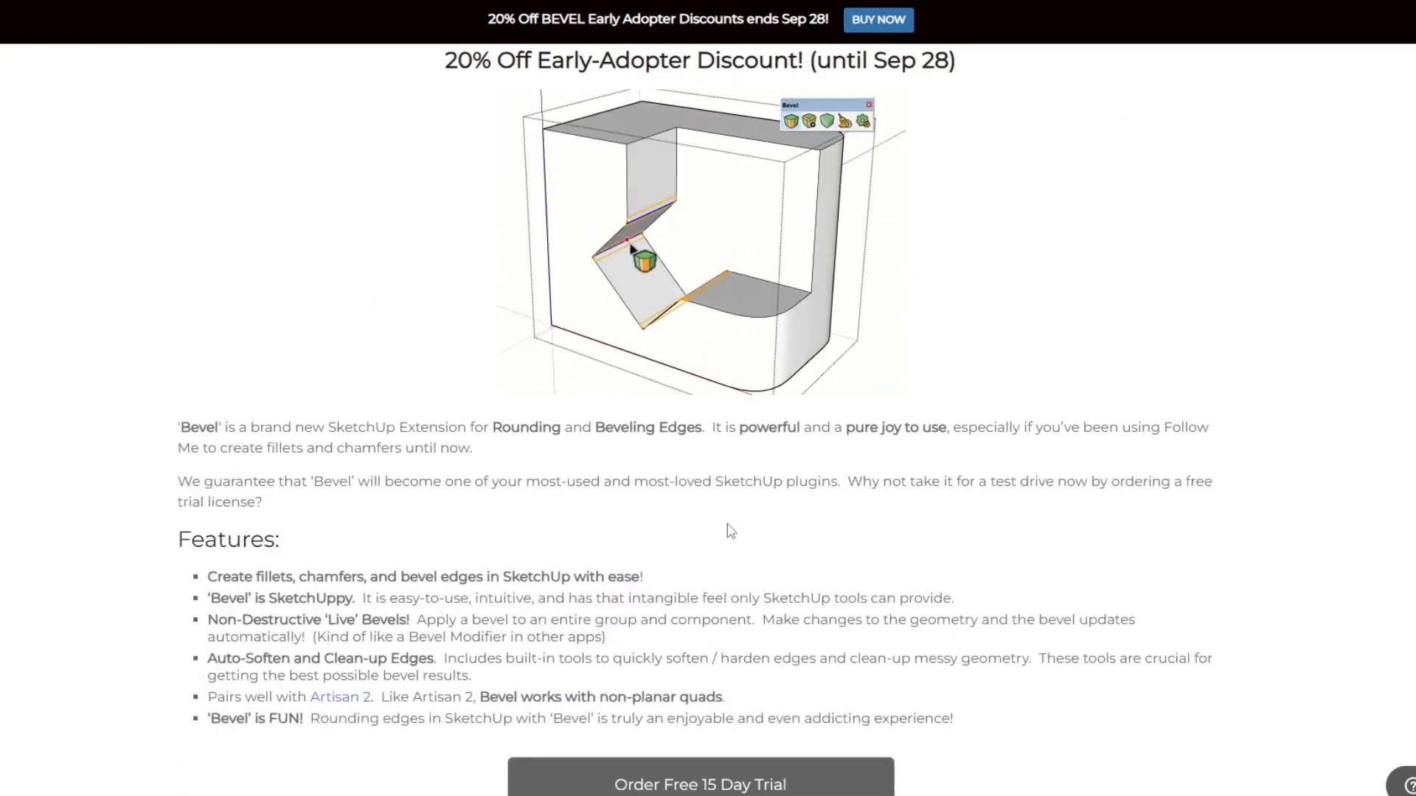
pyautogui.scroll(1, 738, 535)
pyautogui.scroll(2, 744, 552)
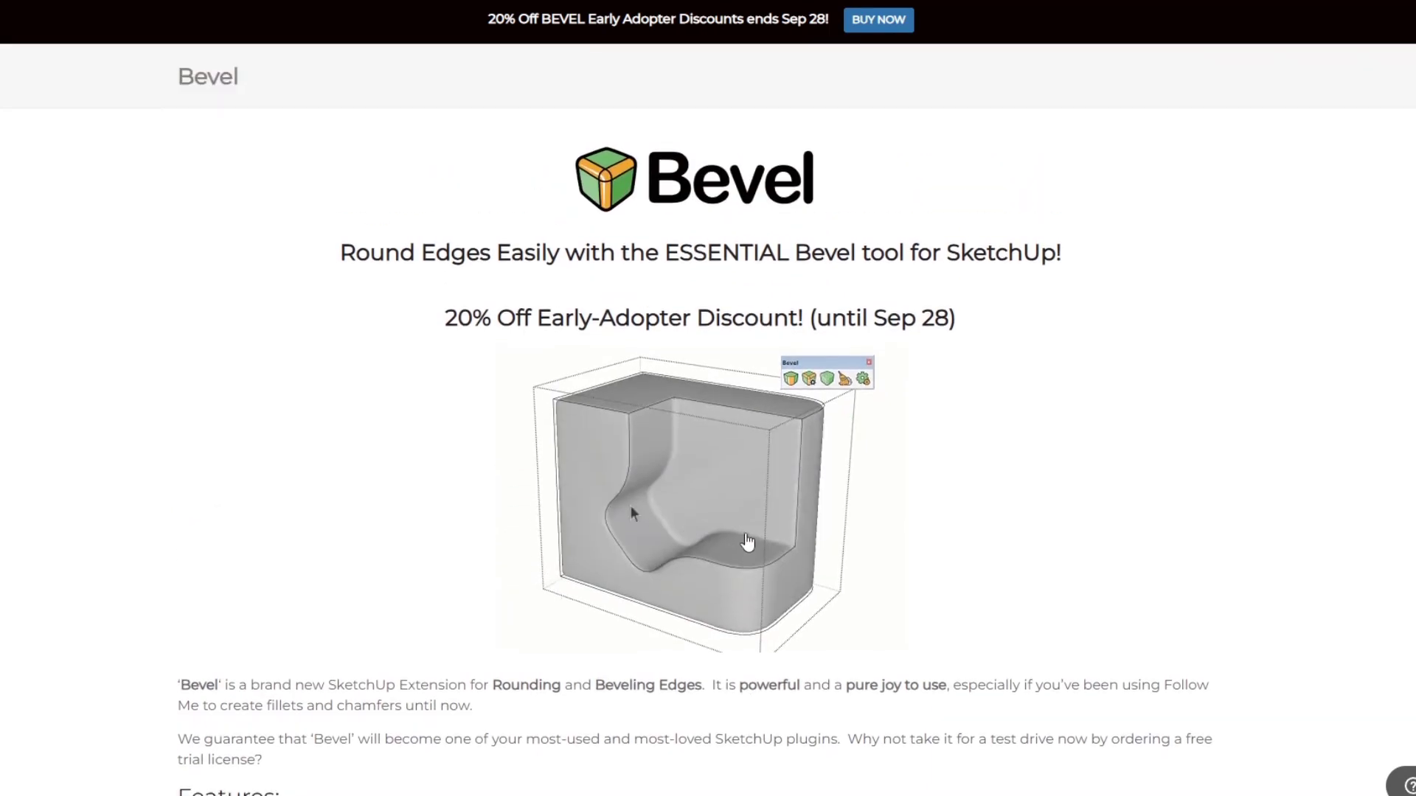
pyautogui.scroll(-2, 746, 549)
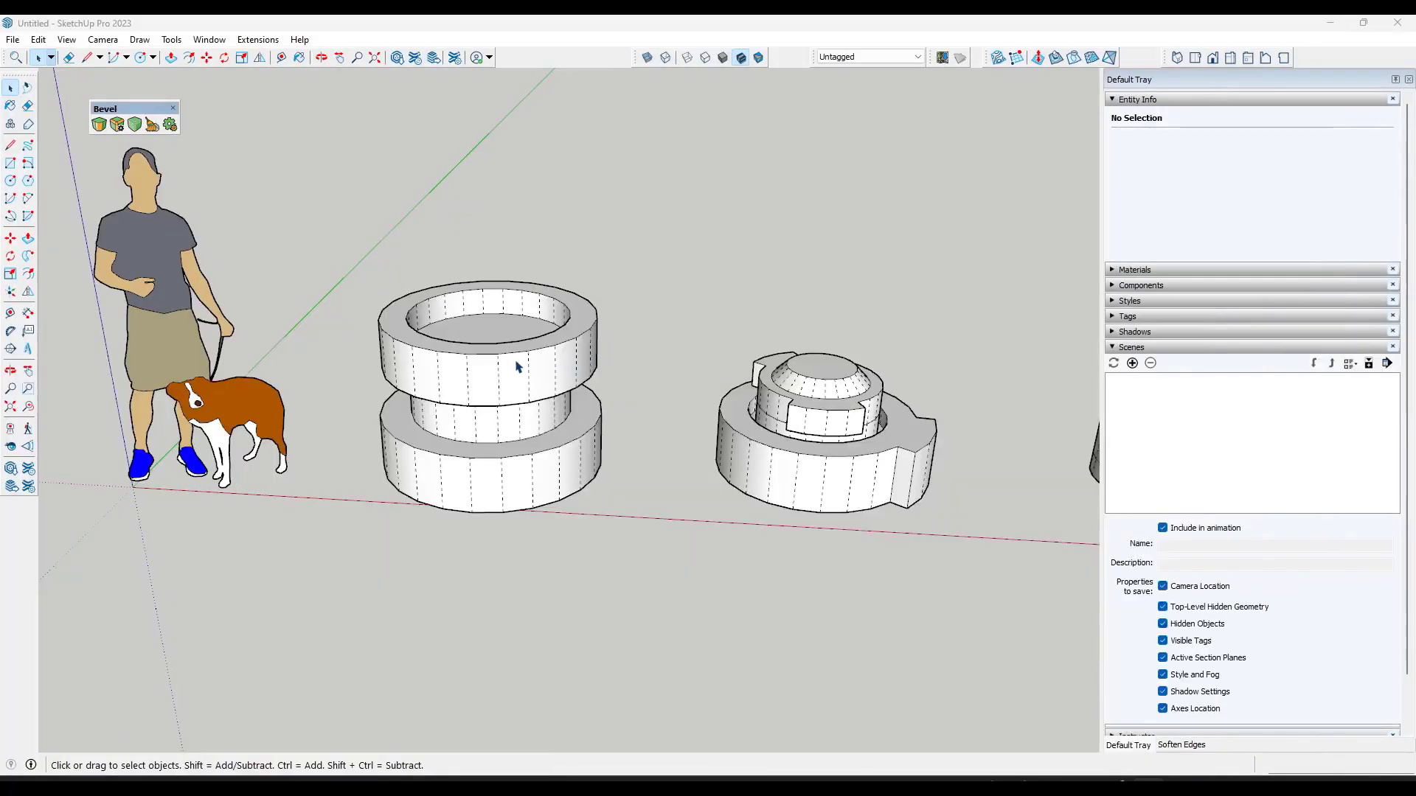
# Turn off the display of hidden geometry and move the Bevel toolbar slightly away from the drawing toolbars
pyautogui.moveTo(524, 367); pyautogui.dragTo(472, 354, button='middle')
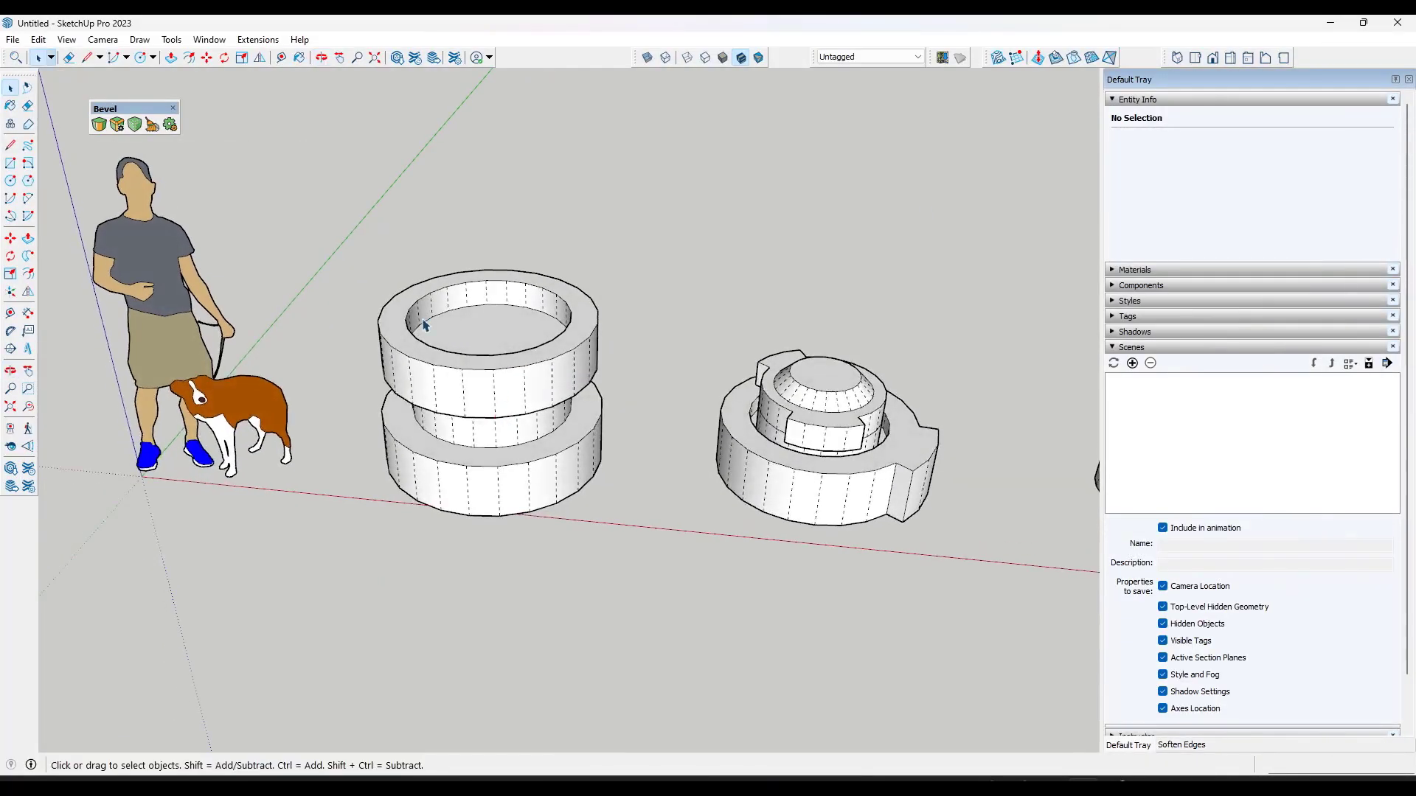
pyautogui.click(103, 39)
pyautogui.moveTo(66, 39)
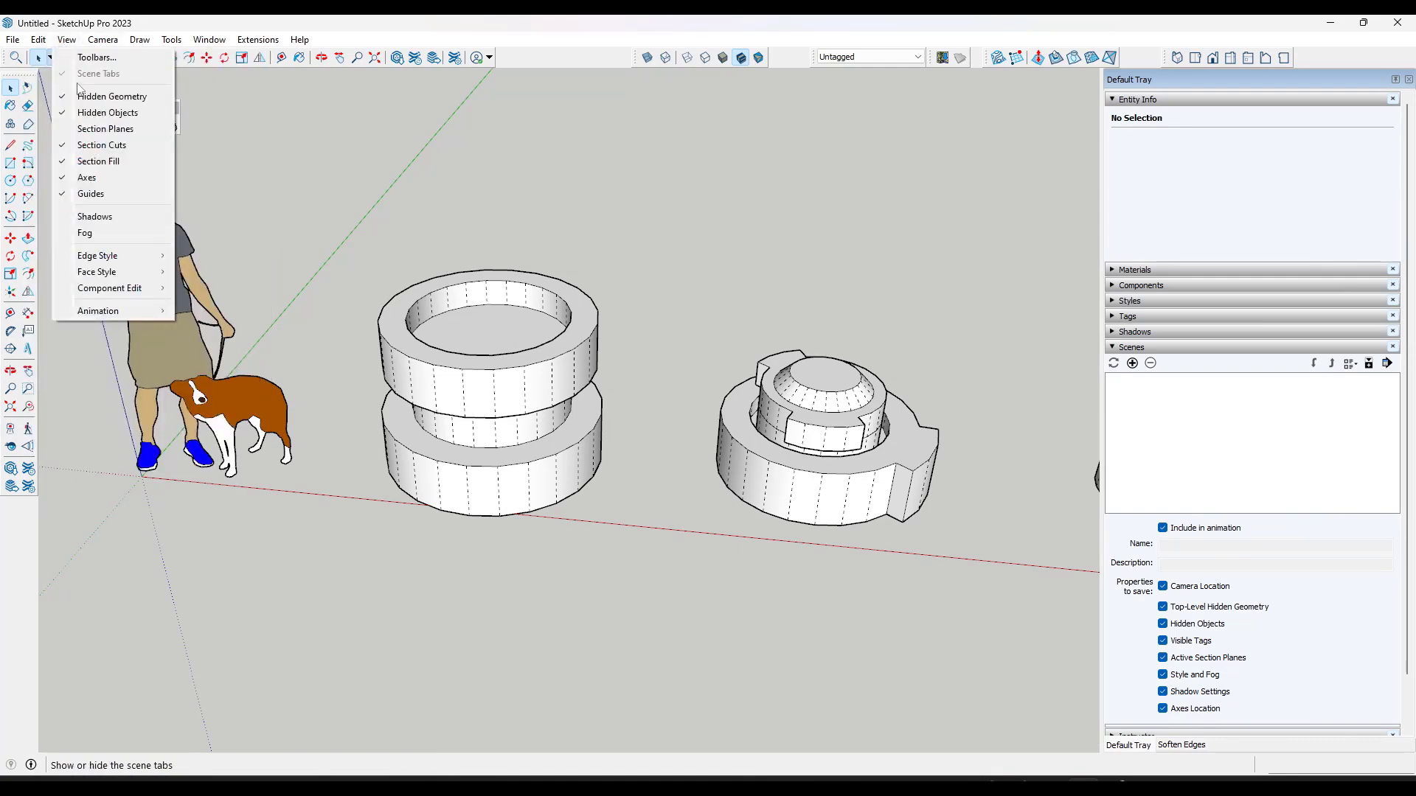
pyautogui.click(90, 100)
pyautogui.scroll(2, 351, 478)
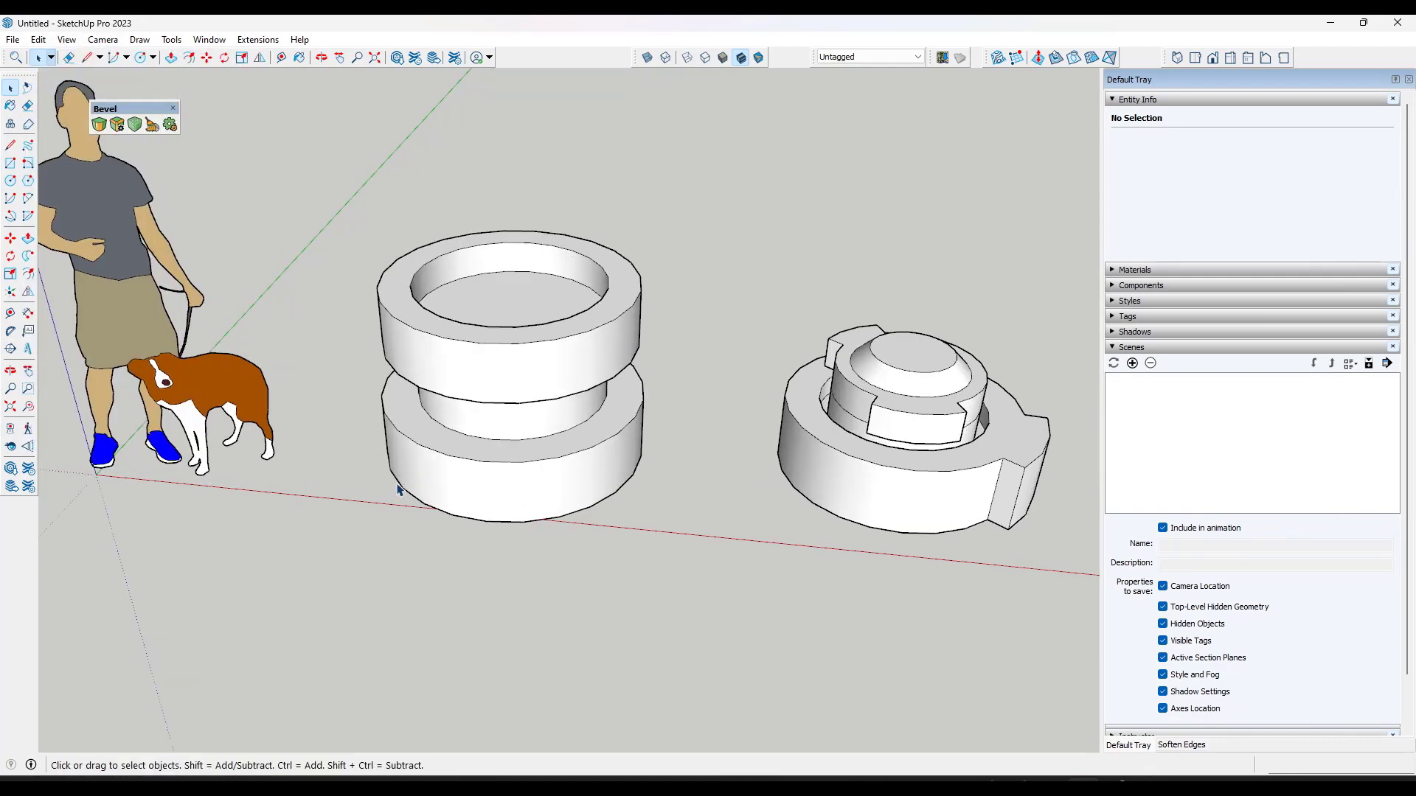
pyautogui.moveTo(132, 109); pyautogui.dragTo(164, 98)
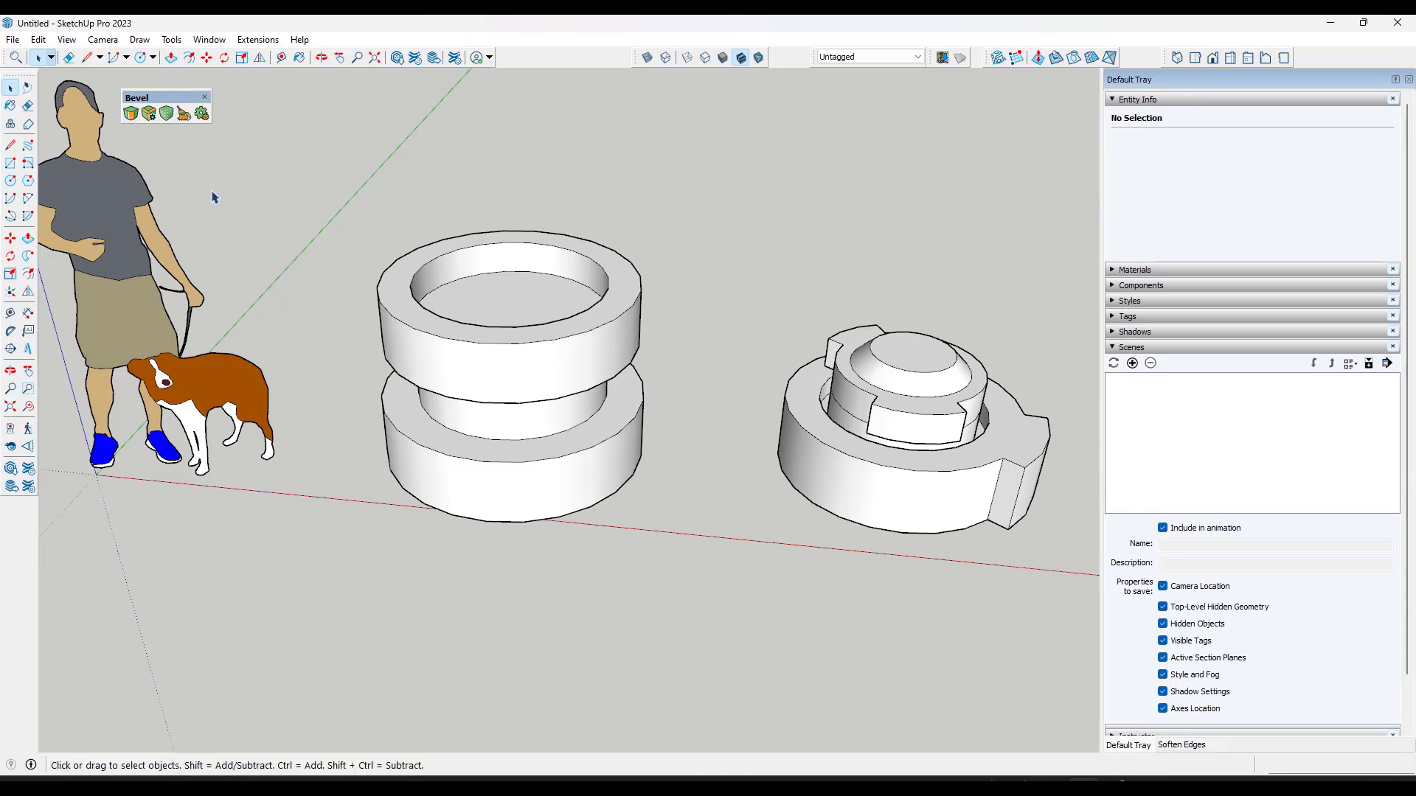
# Bevel the outer top edge of the upper ring with 6 segments and an offset of about 4"
pyautogui.click(131, 115)
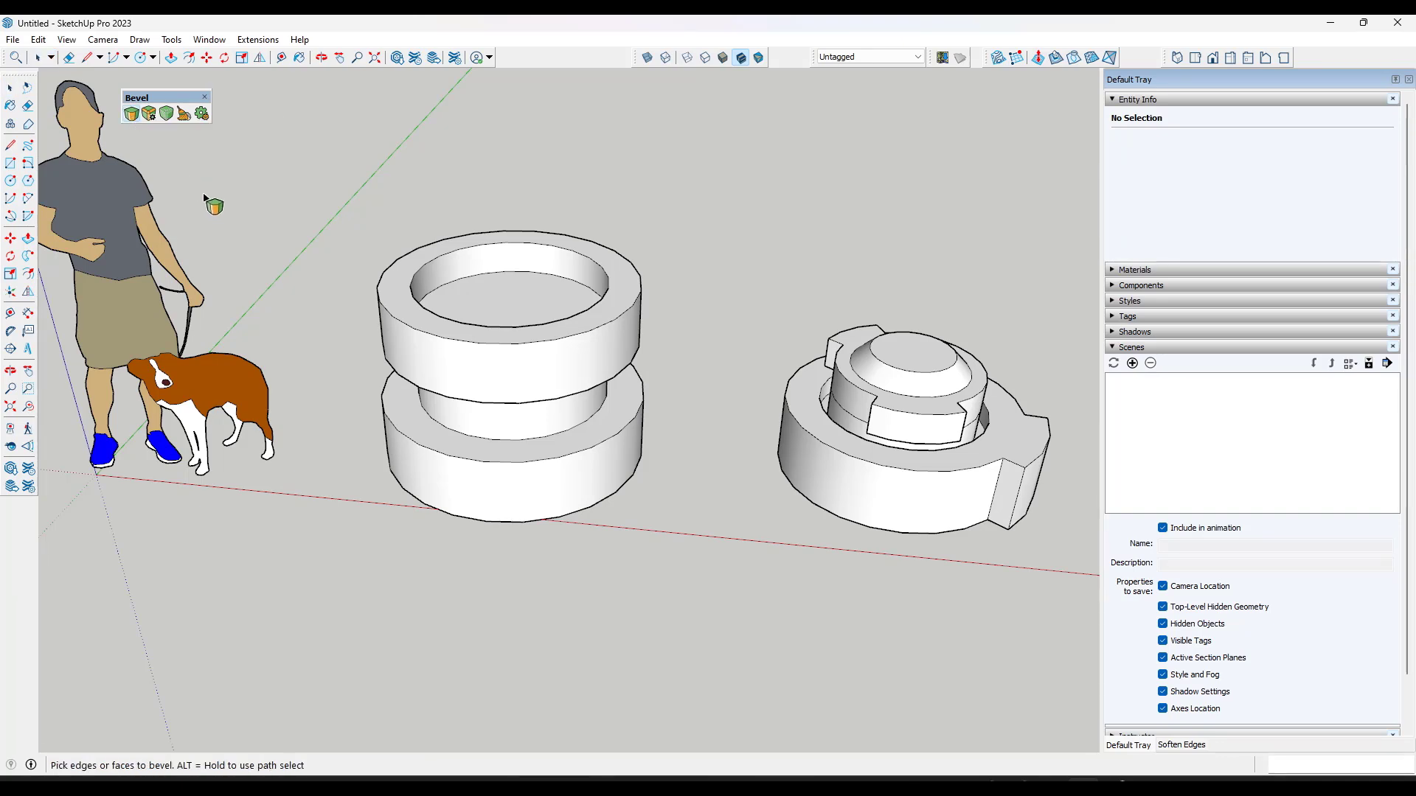
pyautogui.click(379, 303)
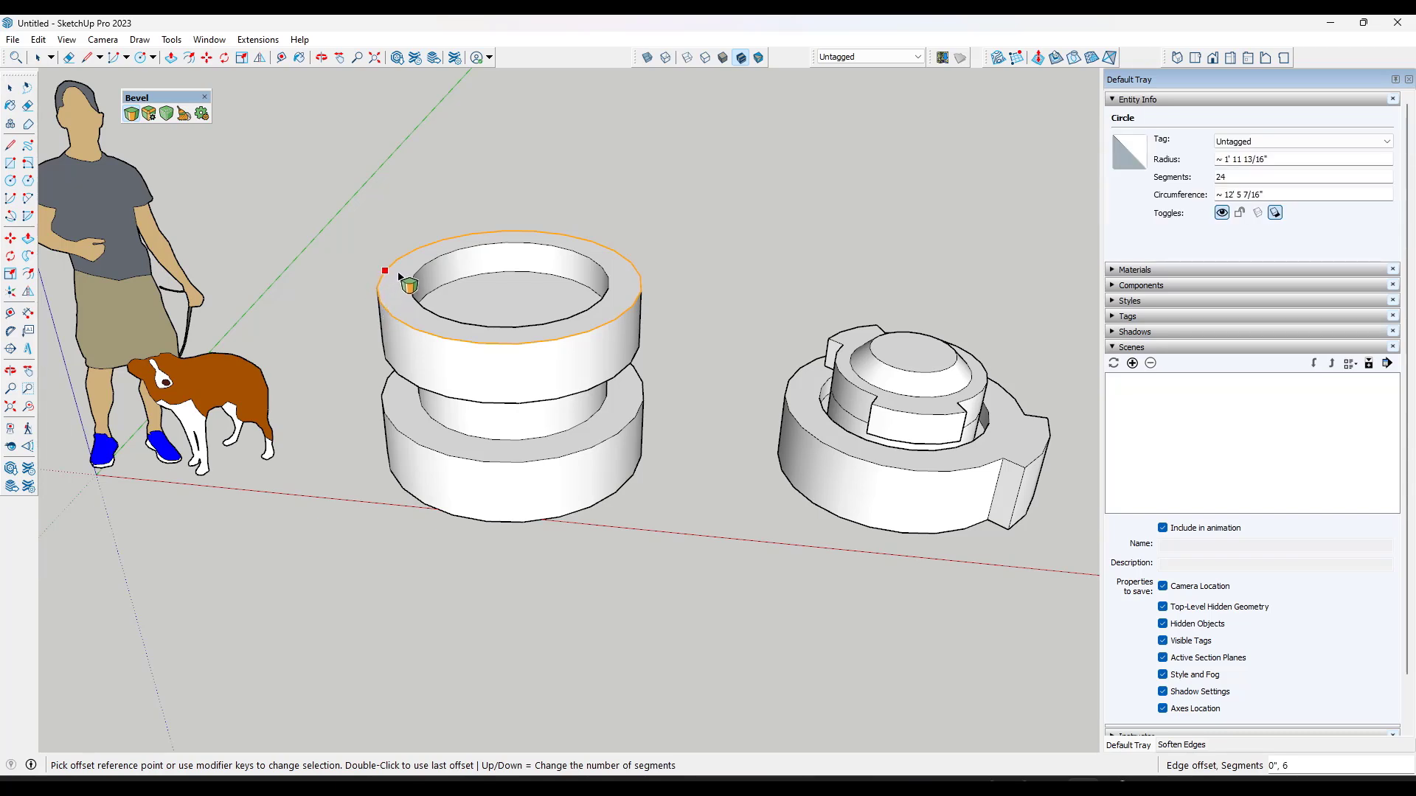
pyautogui.click(640, 293)
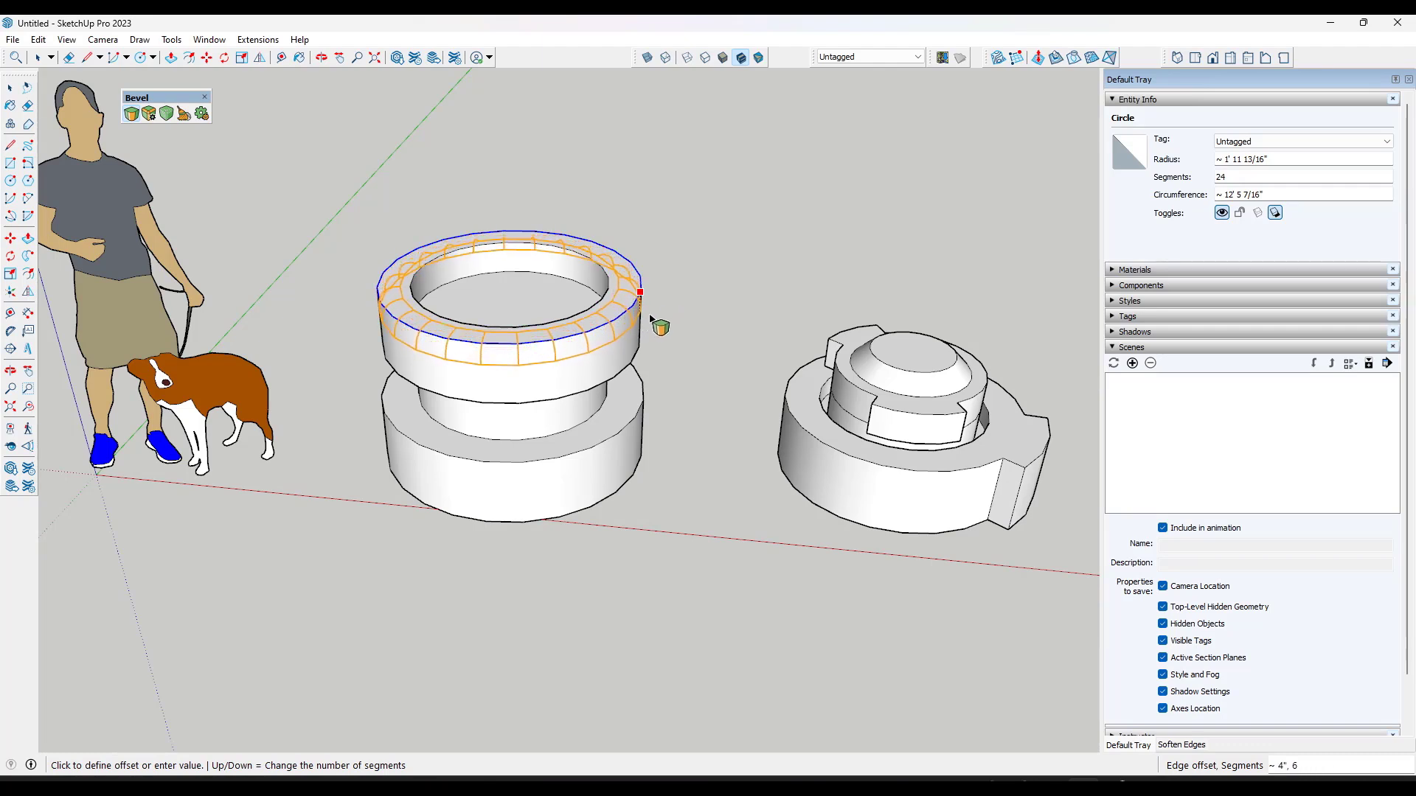
pyautogui.click(718, 313)
# Turn on the display of hidden geometry for the beveled ring model
pyautogui.scroll(3, 642, 323)
pyautogui.moveTo(641, 322); pyautogui.dragTo(756, 249, button='middle')
pyautogui.scroll(-2, 699, 267)
pyautogui.moveTo(664, 277); pyautogui.dragTo(534, 302, button='middle')
pyautogui.click(69, 40)
pyautogui.click(112, 96)
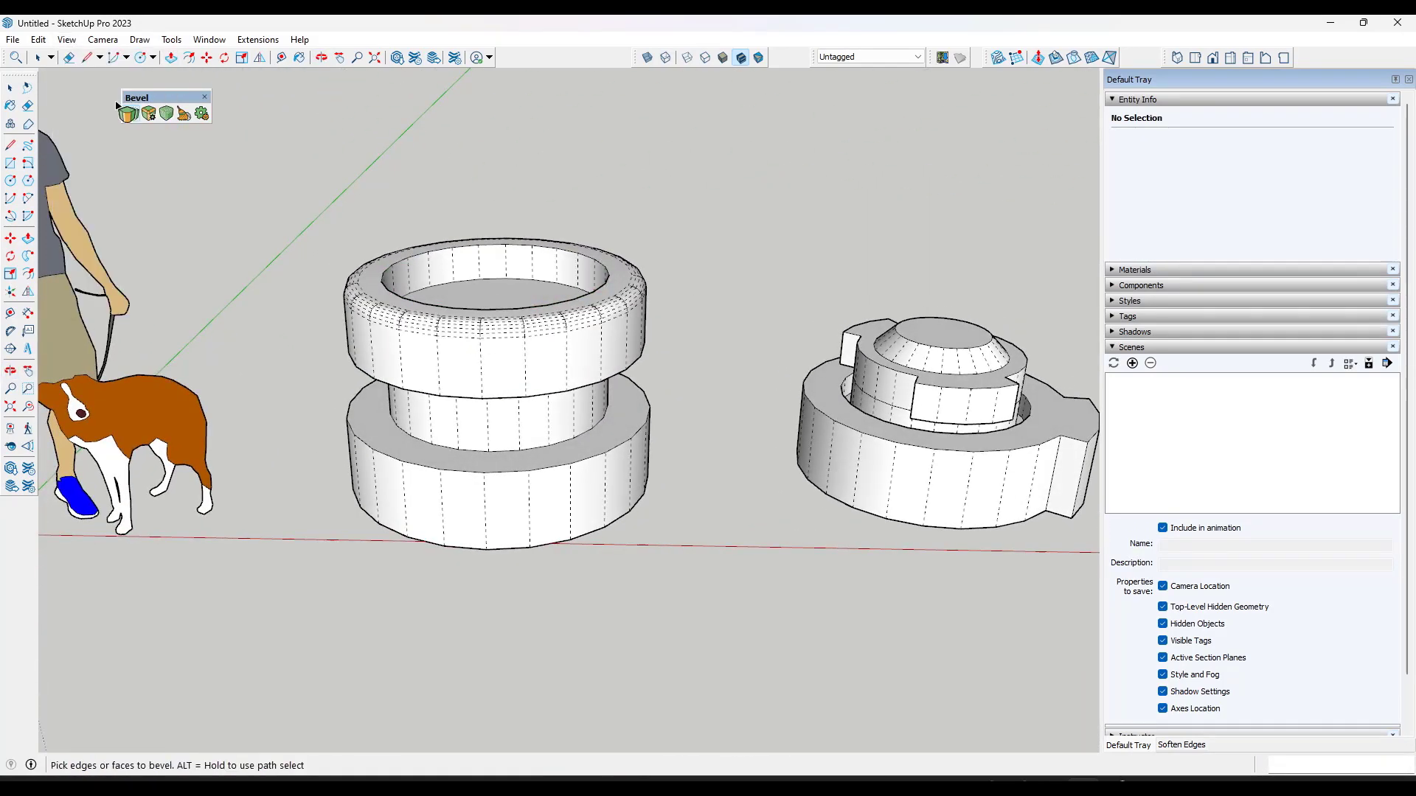
# Undo the bevel on the upper ring's outer top edge and leave the Bevel tool
pyautogui.scroll(3, 544, 334)
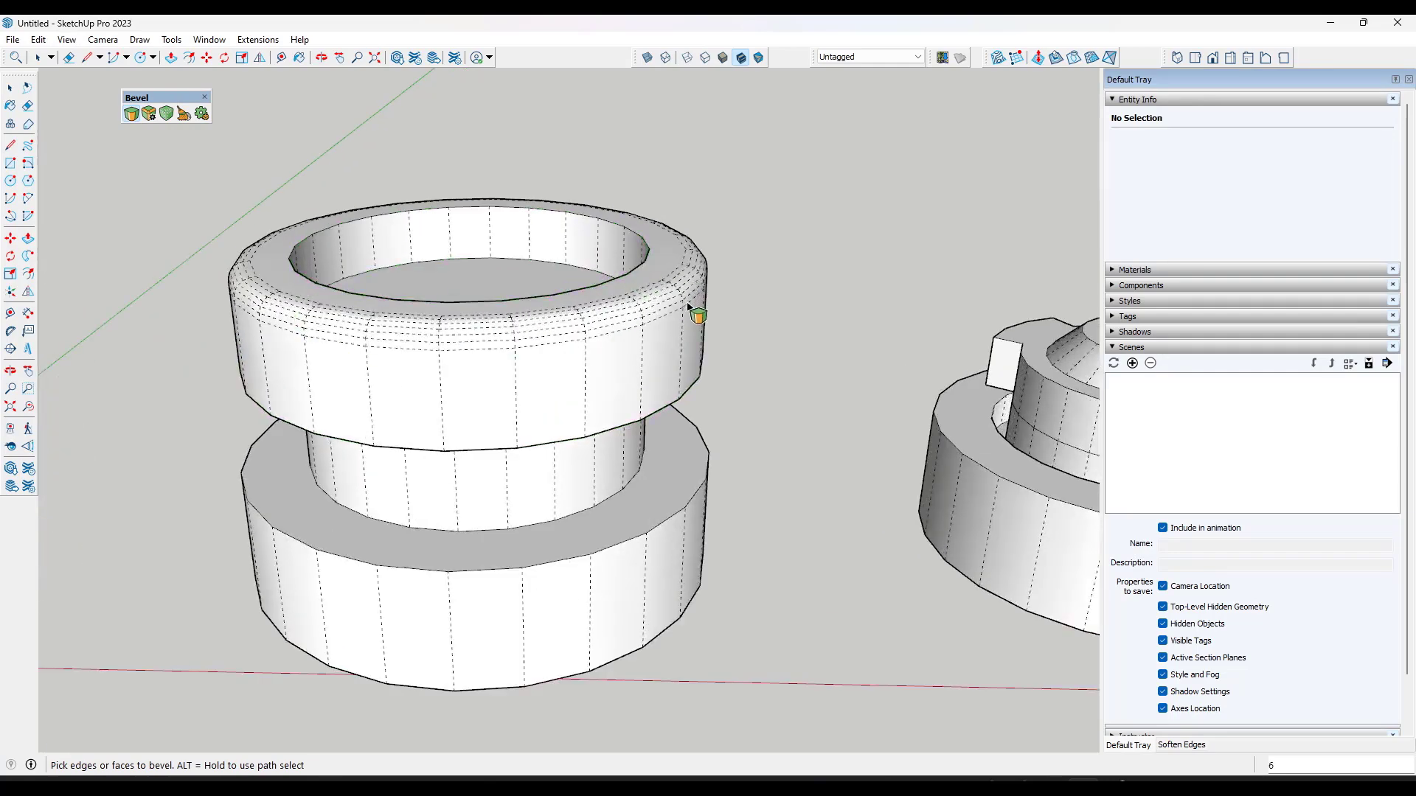
pyautogui.scroll(-5, 688, 308)
pyautogui.press('space')
pyautogui.scroll(1, 743, 277)
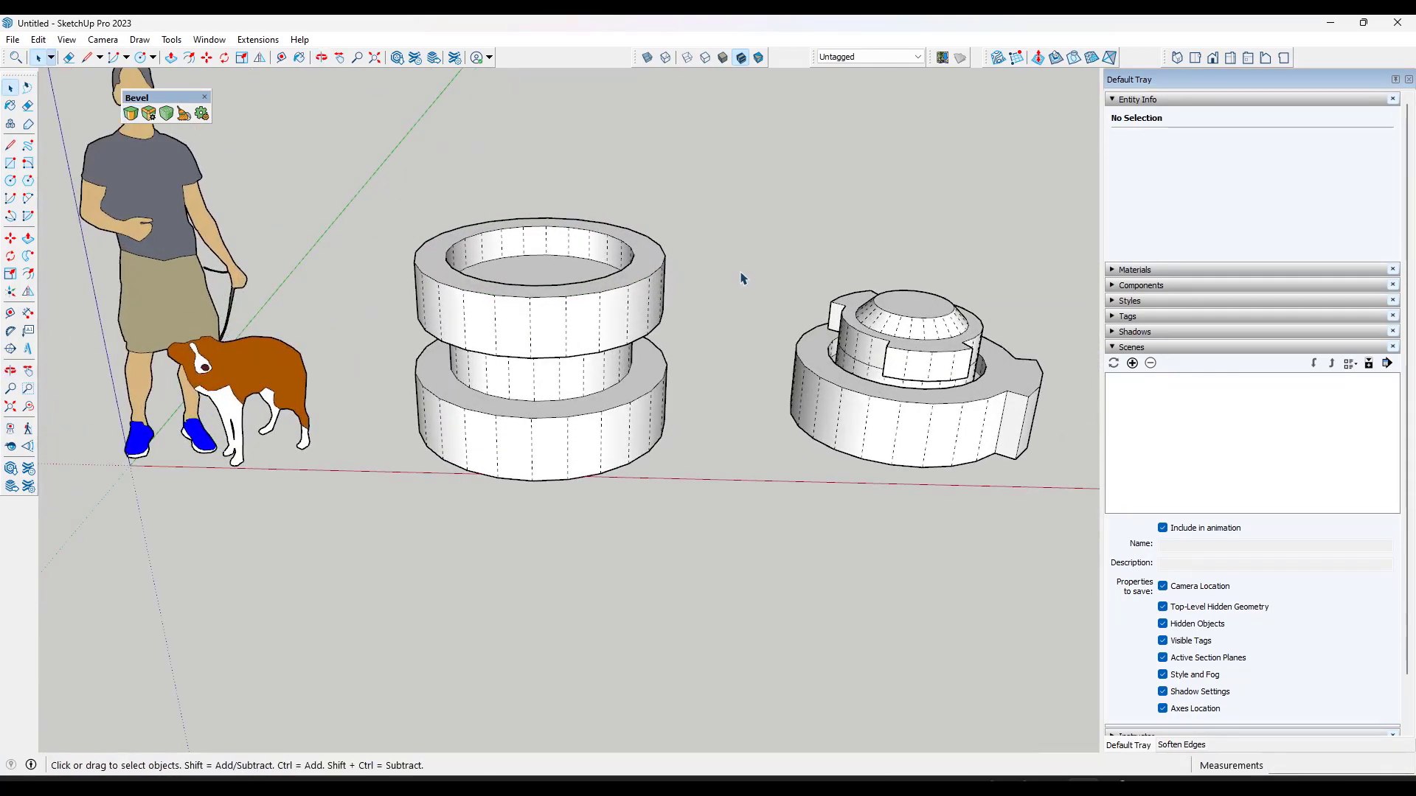
# Preselect the four outer circular edges of the two rings, start the Bevel tool on them, and cancel it
pyautogui.scroll(1, 743, 277)
pyautogui.click(657, 267)
pyautogui.click(711, 232)
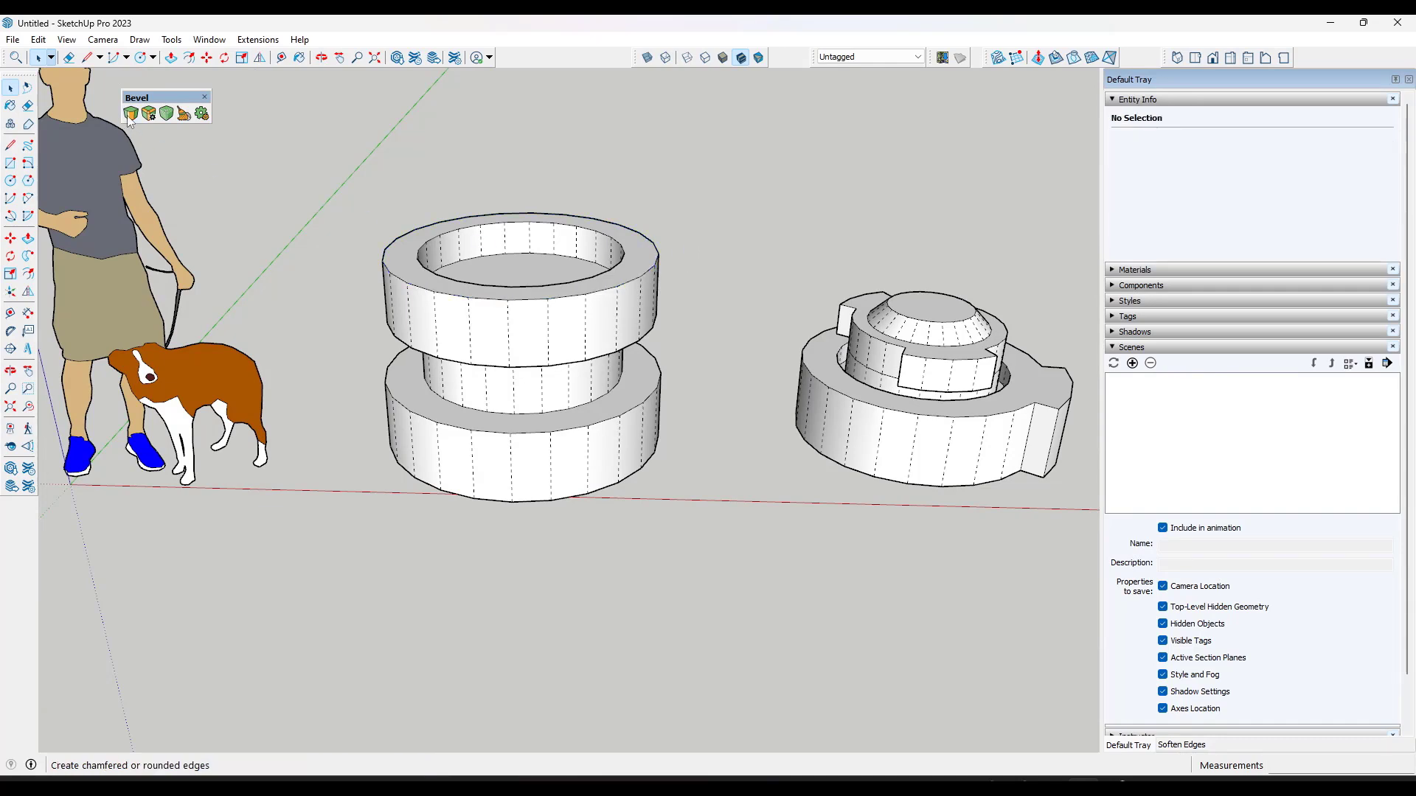
pyautogui.click(607, 295)
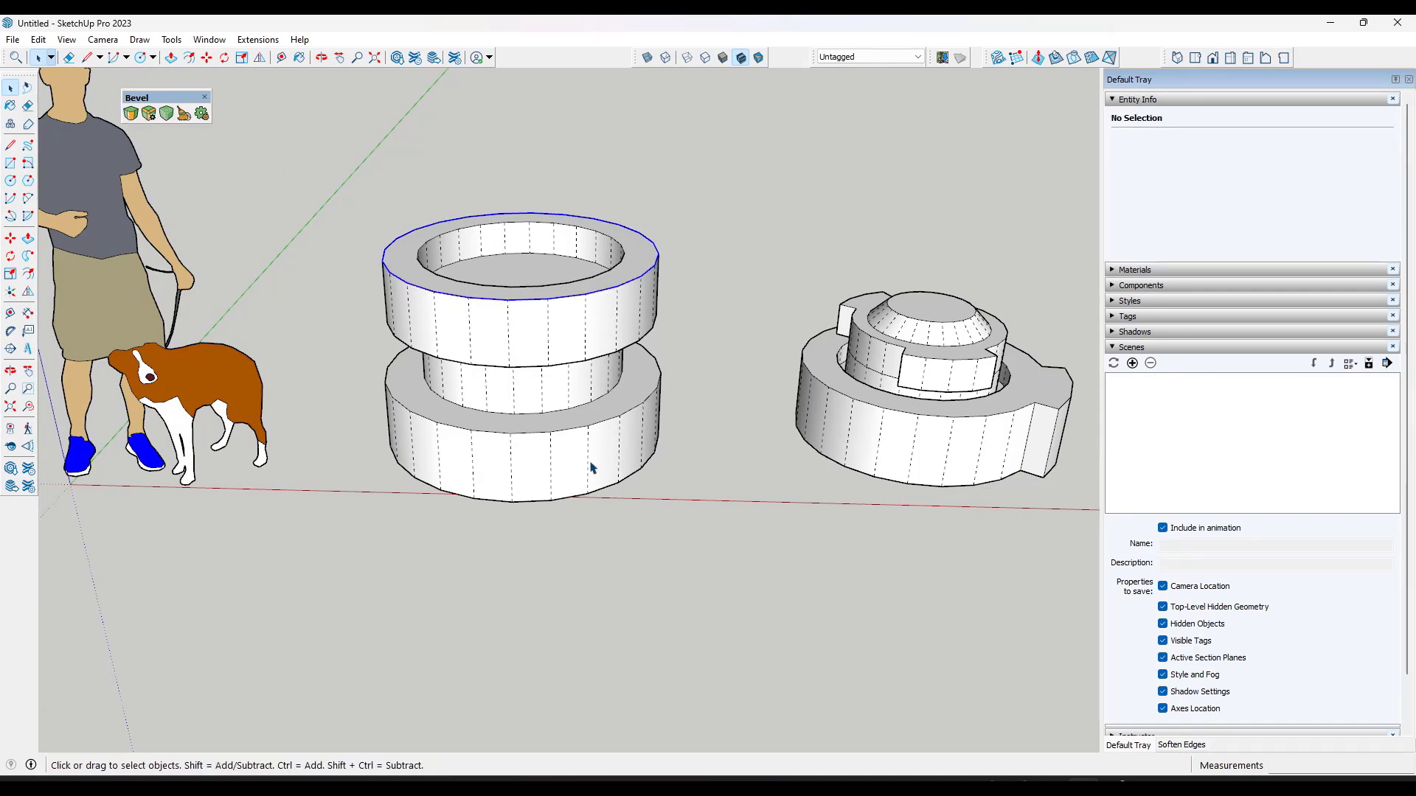
pyautogui.keyDown('ctrl'); pyautogui.click(601, 496); pyautogui.keyUp('ctrl')
pyautogui.keyDown('ctrl'); pyautogui.click(603, 427); pyautogui.keyUp('ctrl')
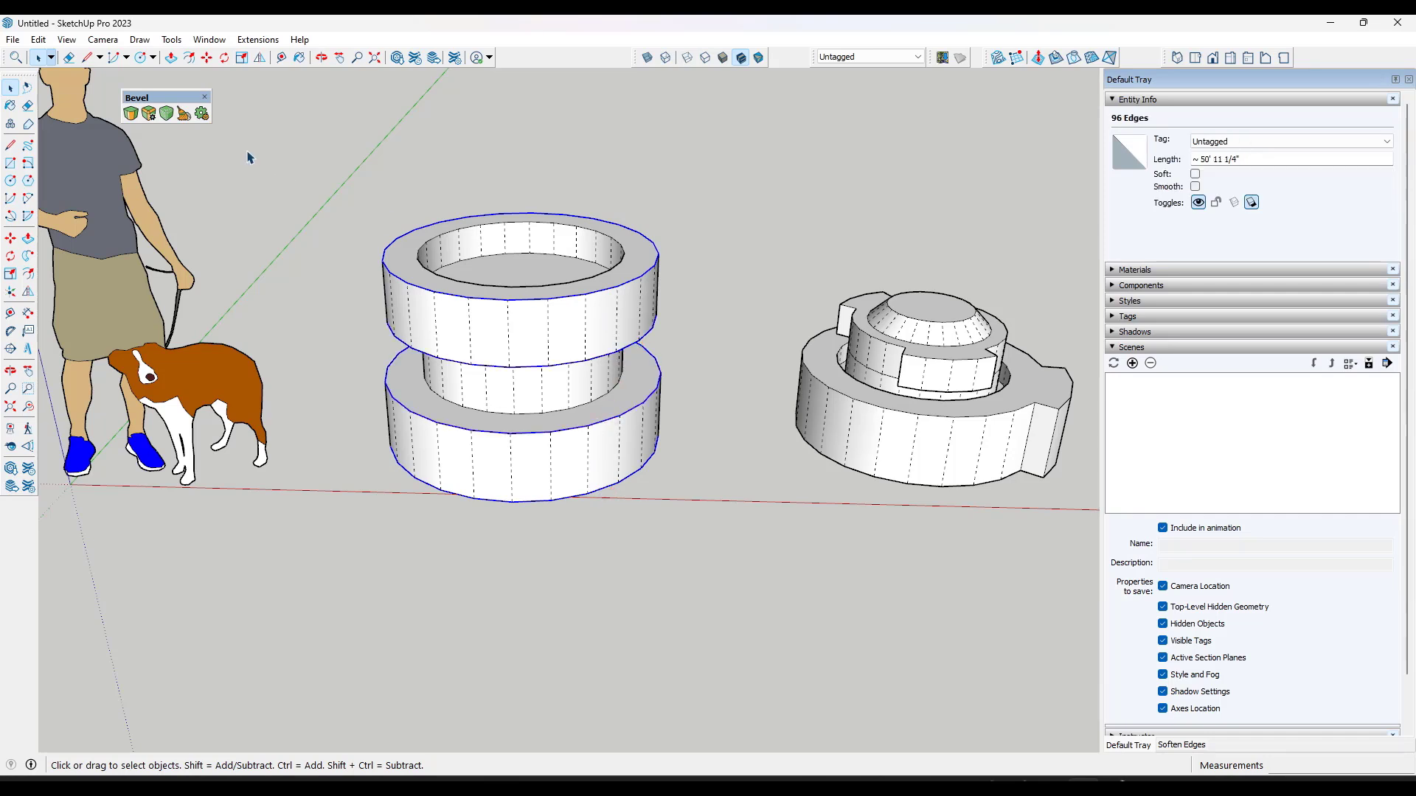
pyautogui.click(131, 112)
pyautogui.press('space')
pyautogui.click(743, 230)
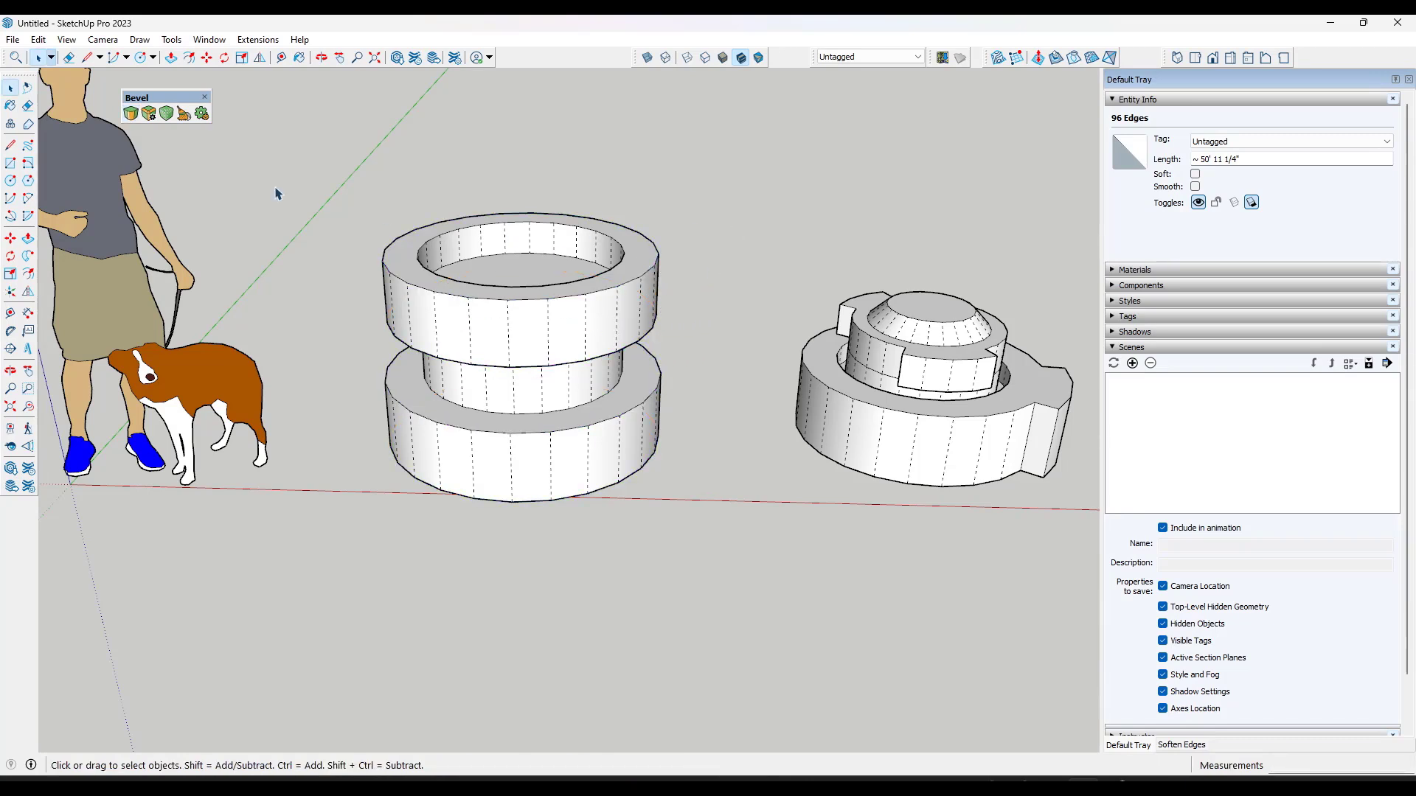
# Bevel all four outer circular edges of the upper and lower rings together with a 1.5" offset and 6 segments
pyautogui.click(131, 114)
pyautogui.click(654, 266)
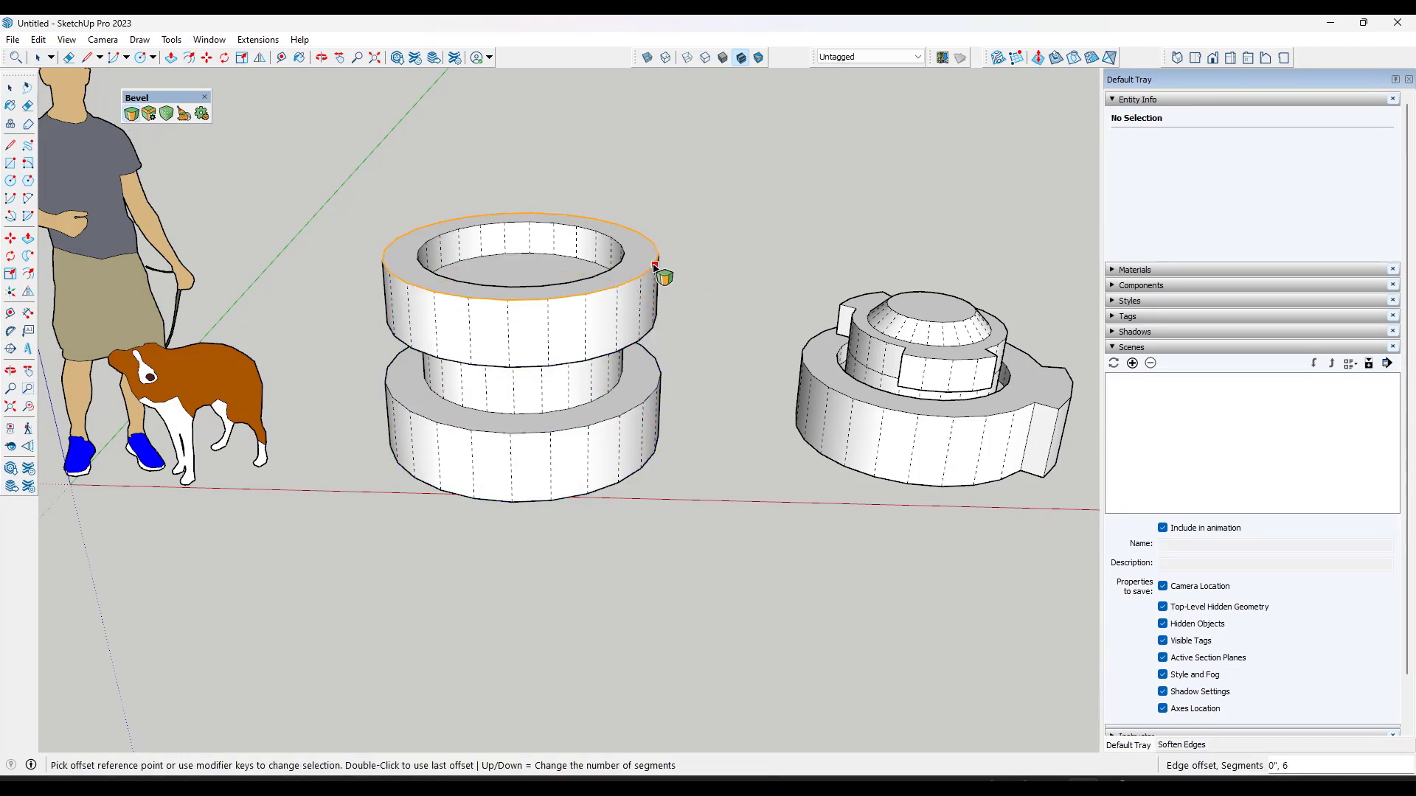
pyautogui.keyDown('shift'); pyautogui.click(653, 336); pyautogui.keyUp('shift')
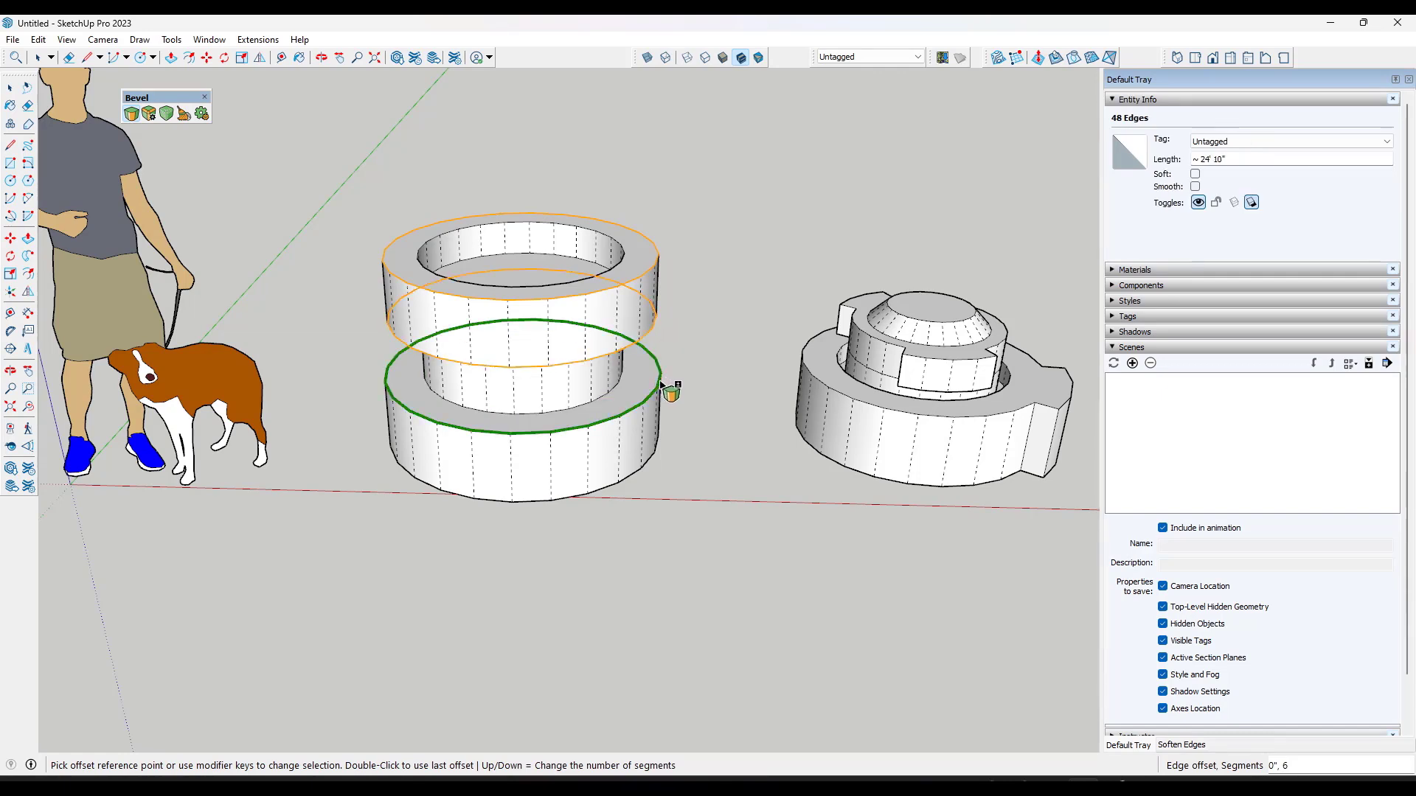
pyautogui.keyDown('shift'); pyautogui.click(654, 400); pyautogui.keyUp('shift')
pyautogui.keyDown('shift'); pyautogui.click(654, 399); pyautogui.keyUp('shift')
pyautogui.keyDown('shift'); pyautogui.click(650, 465); pyautogui.keyUp('shift')
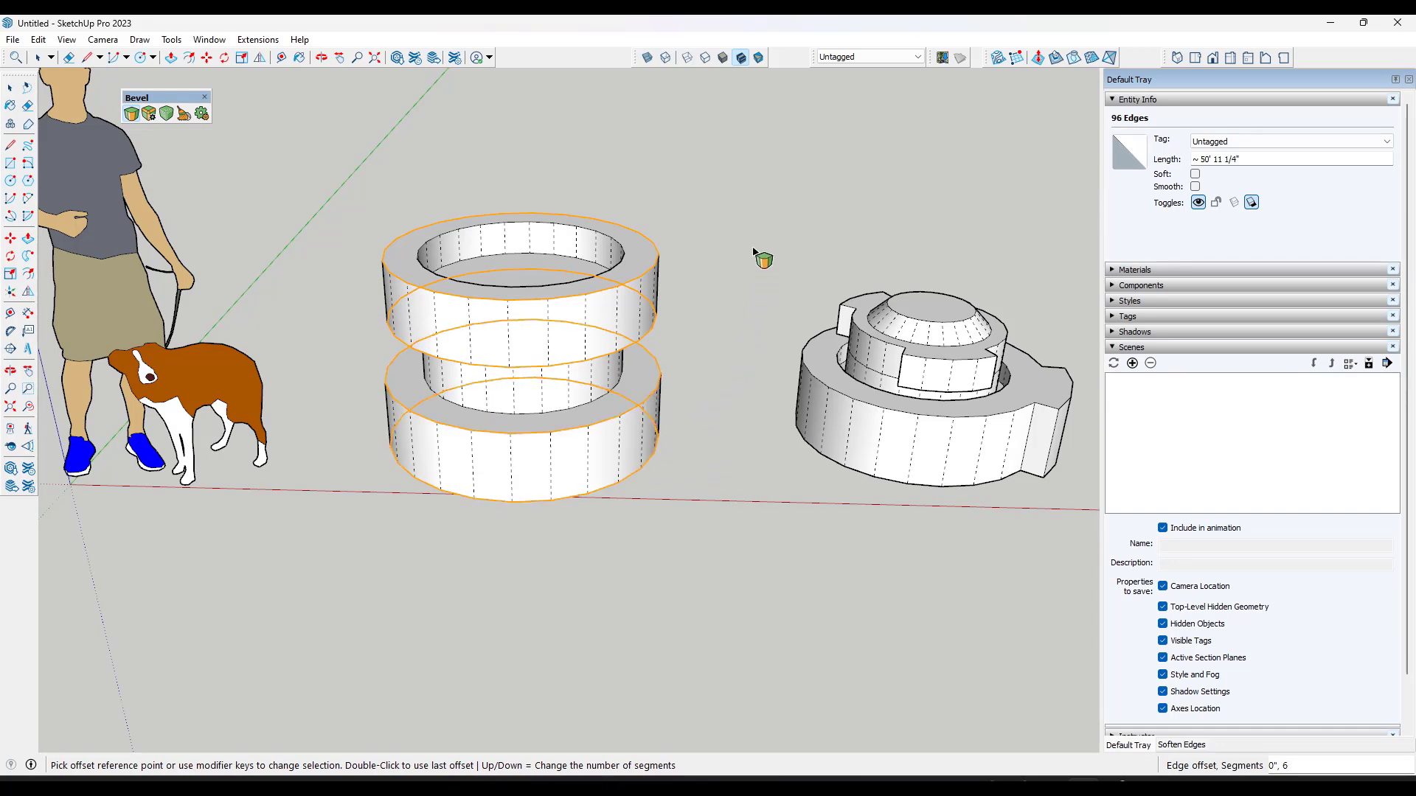
pyautogui.click(654, 261)
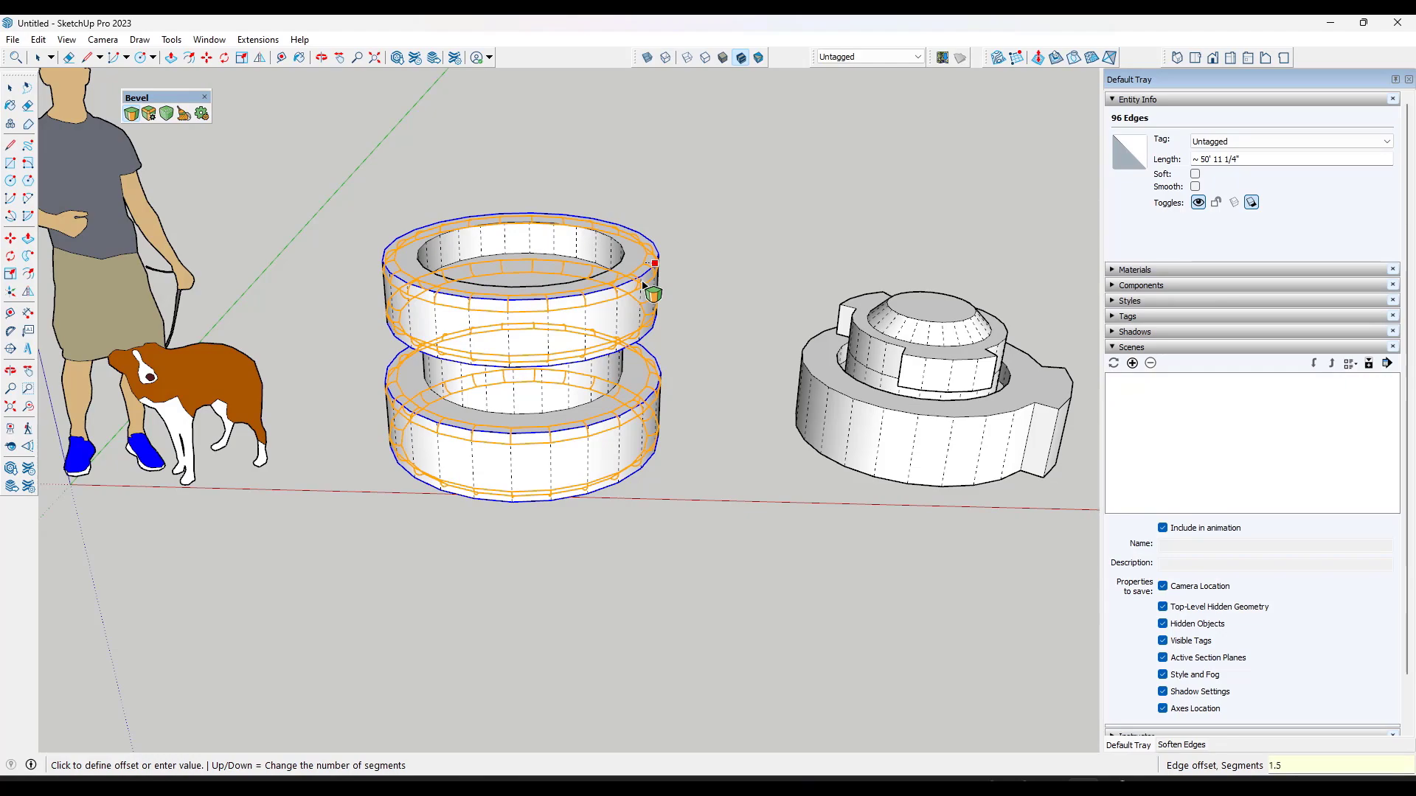
pyautogui.press('Return')
pyautogui.moveTo(654, 294); pyautogui.dragTo(594, 317, button='middle')
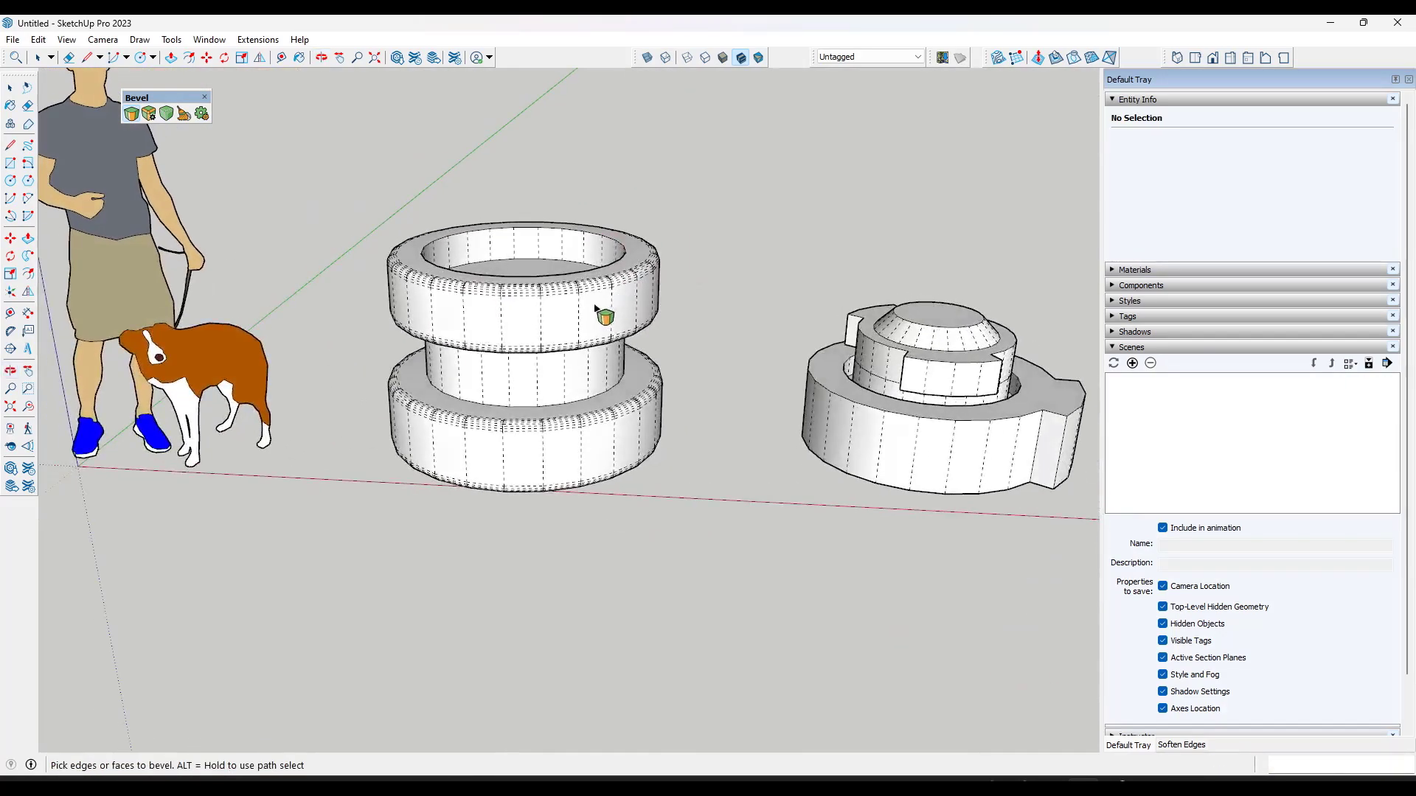
# Bevel the inner top edge of the upper ring with the last 1.5" offset and 2 segments
pyautogui.scroll(5, 575, 332)
pyautogui.press('space')
pyautogui.scroll(5, 542, 212)
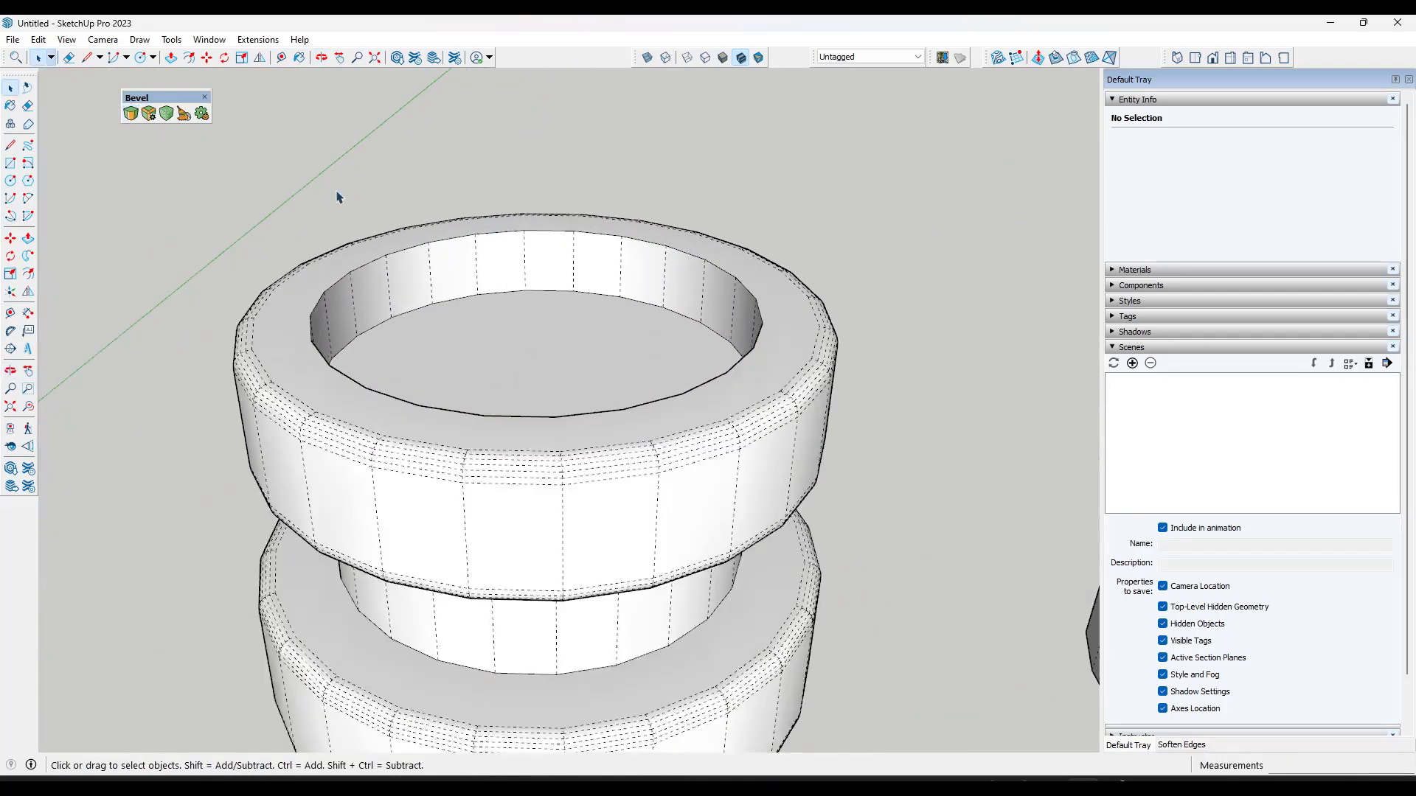
pyautogui.click(131, 114)
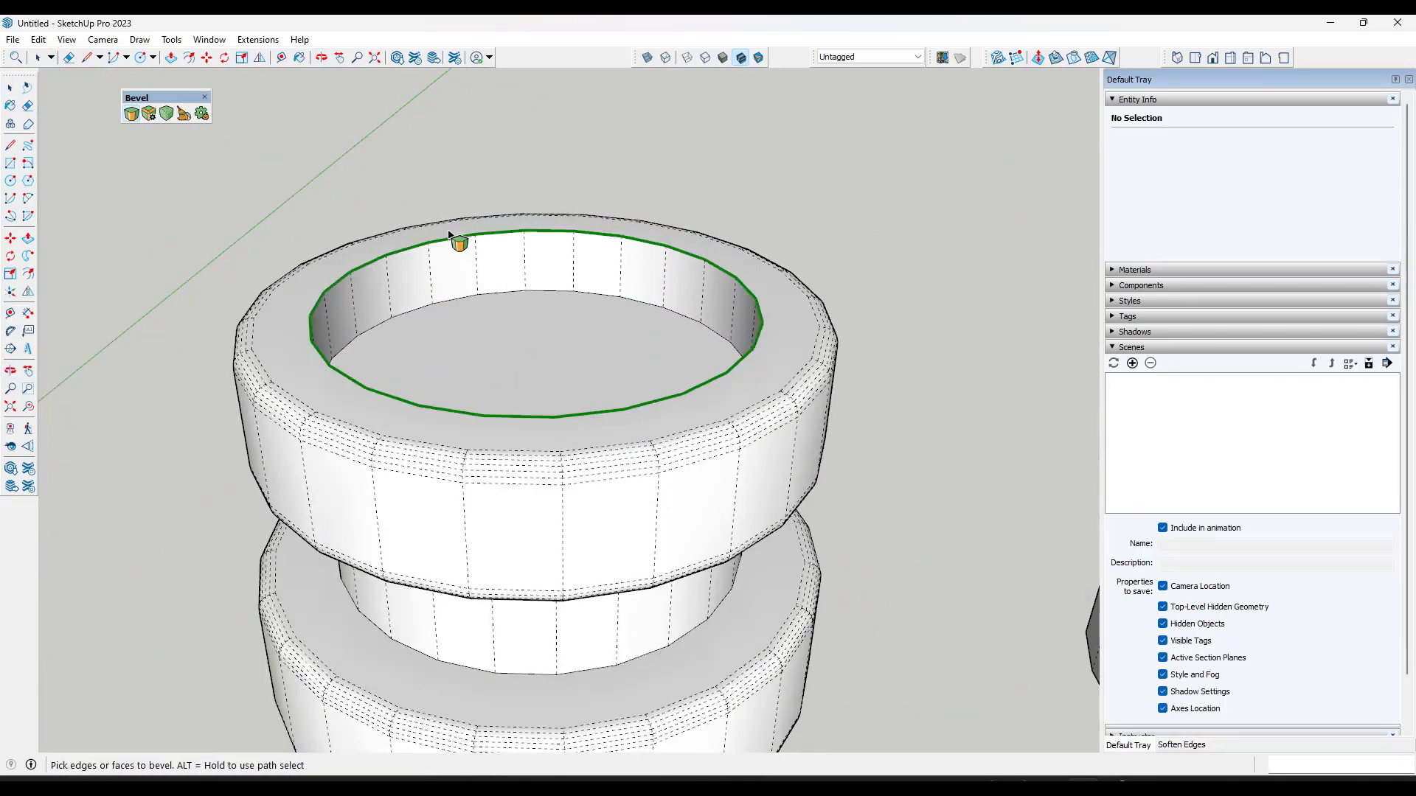
pyautogui.click(398, 253)
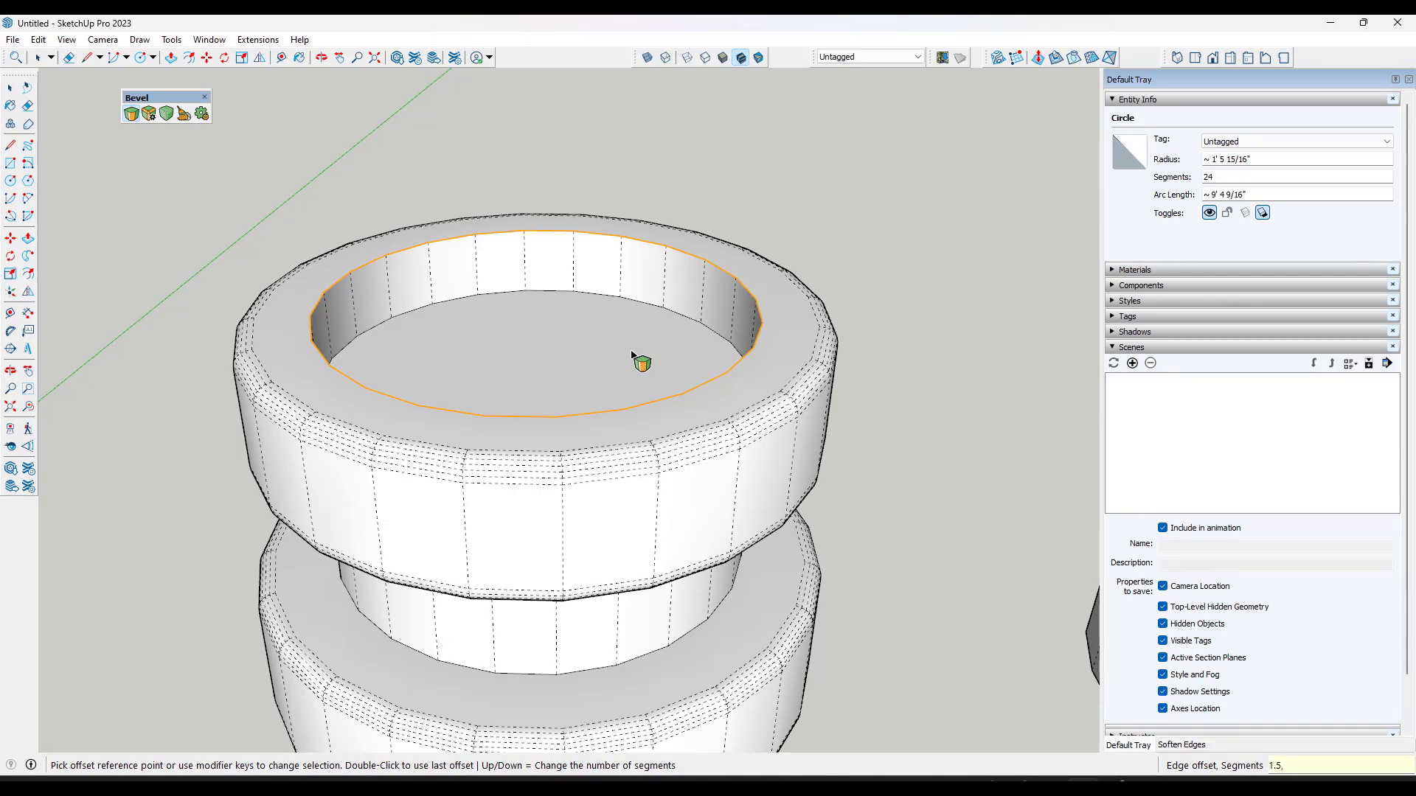
pyautogui.doubleClick(632, 356)
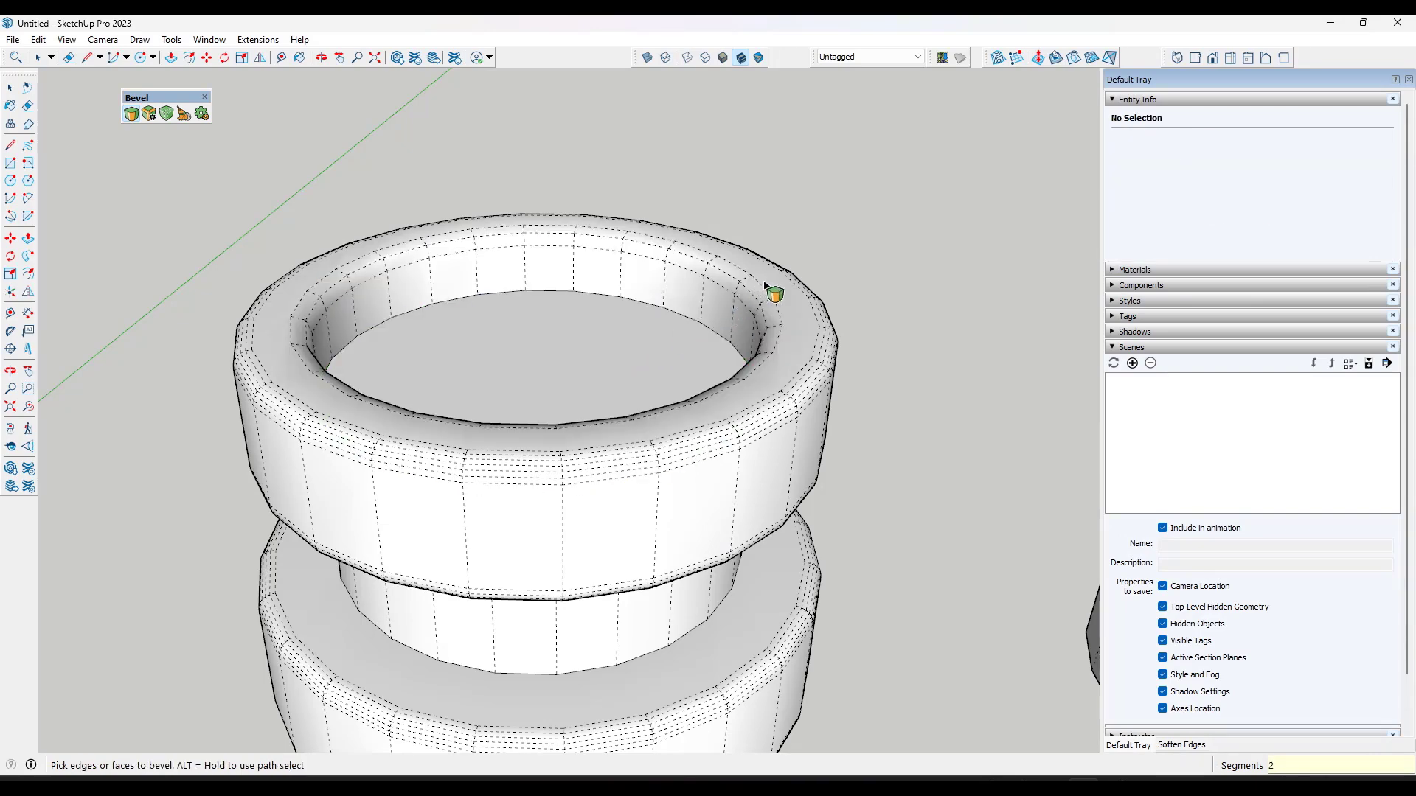
# Inspect the two-segment bevel on the upper ring's inner edge, and undo it
pyautogui.scroll(2, 347, 287)
pyautogui.moveTo(343, 288); pyautogui.dragTo(413, 278, button='middle')
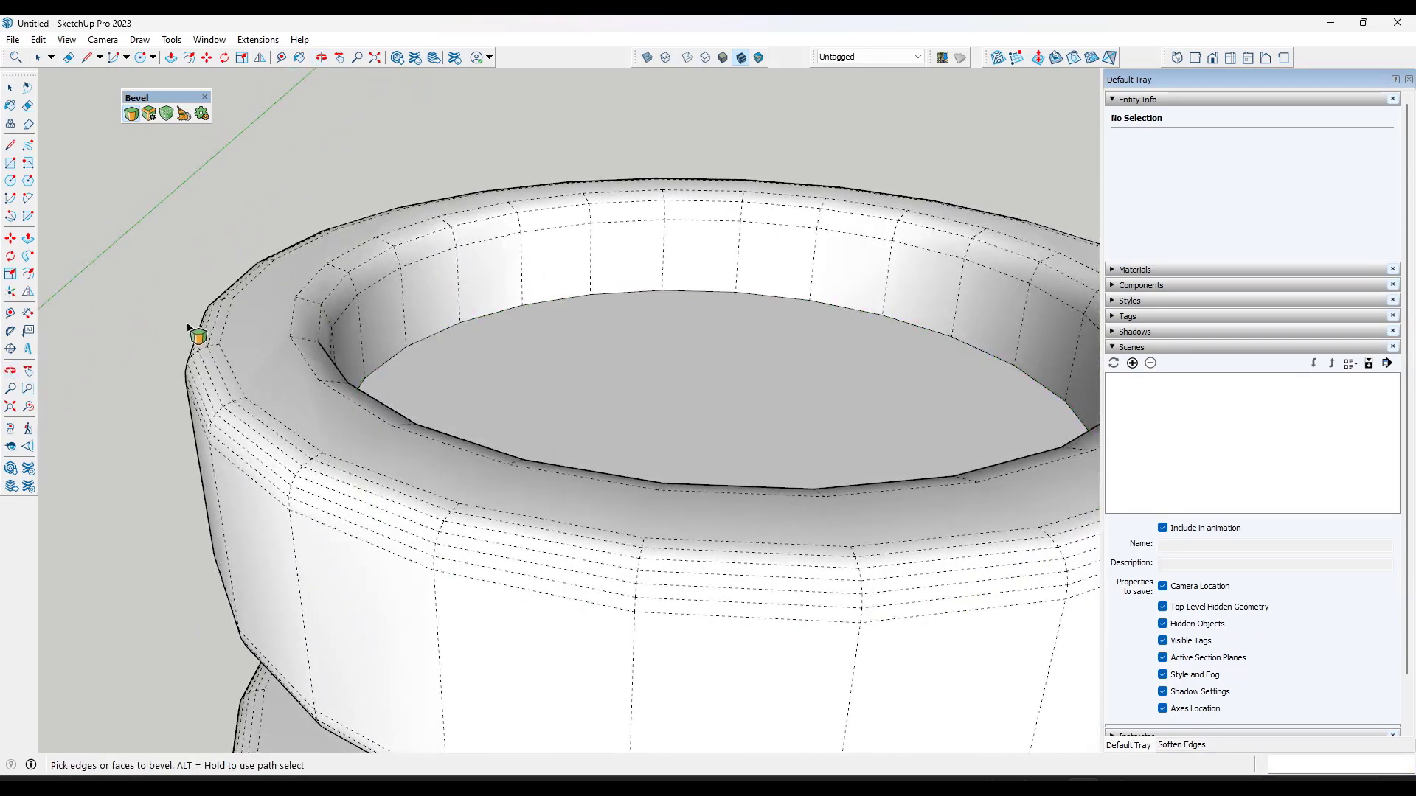
pyautogui.moveTo(325, 395); pyautogui.dragTo(489, 337, button='middle')
# Chamfer the upper ring's inner top edge with the Bevel tool at an offset of about 2 1/8" and a single segment
pyautogui.click(441, 253)
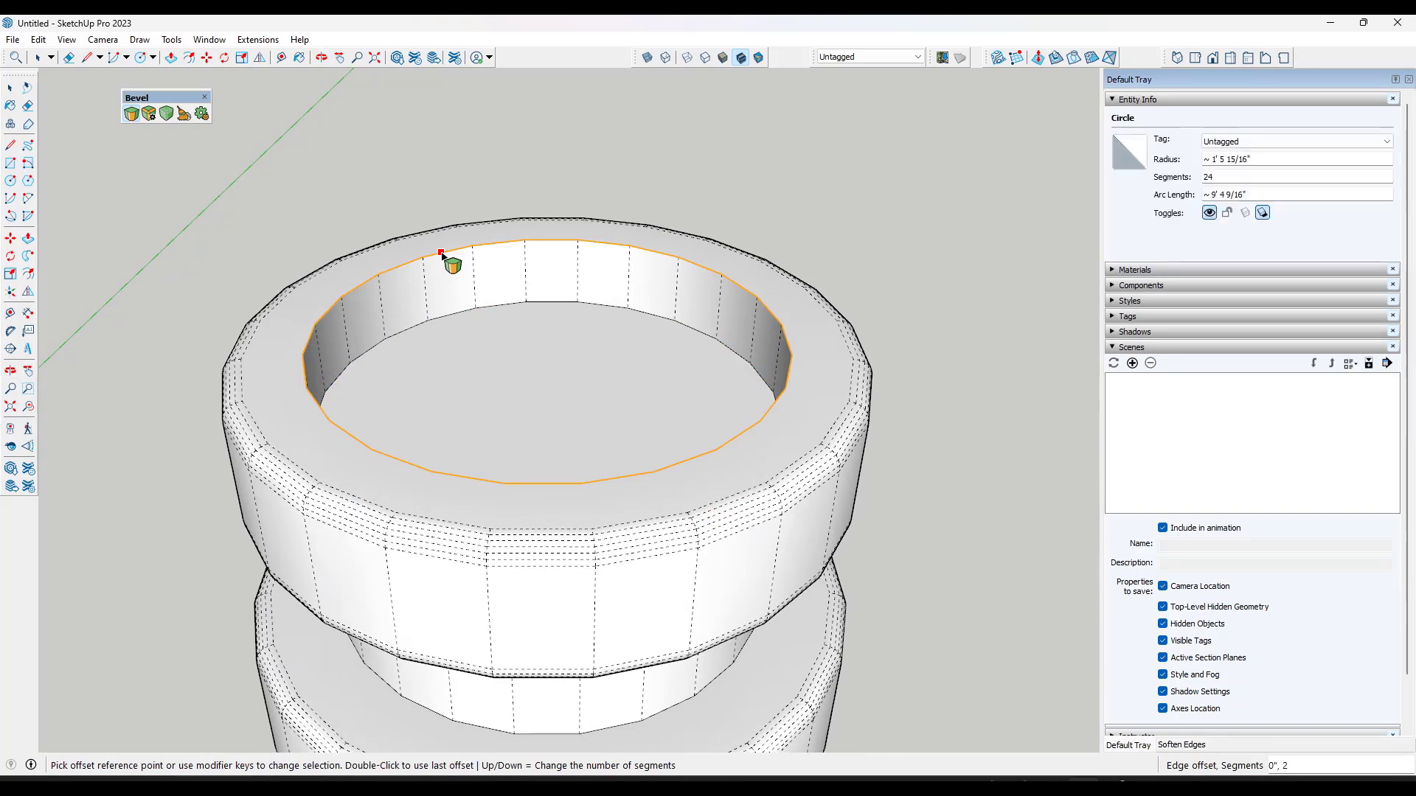
pyautogui.click(490, 255)
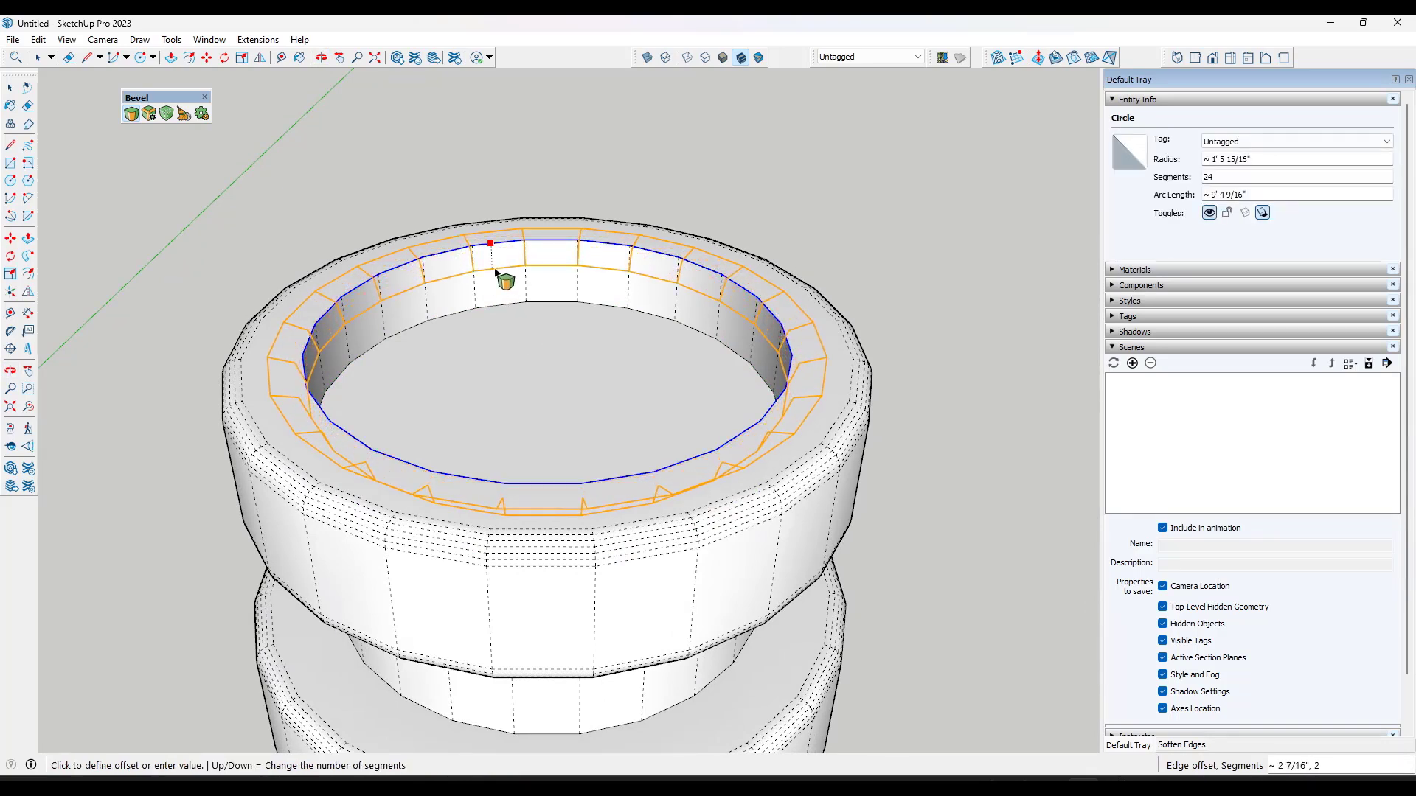
pyautogui.press('Down')
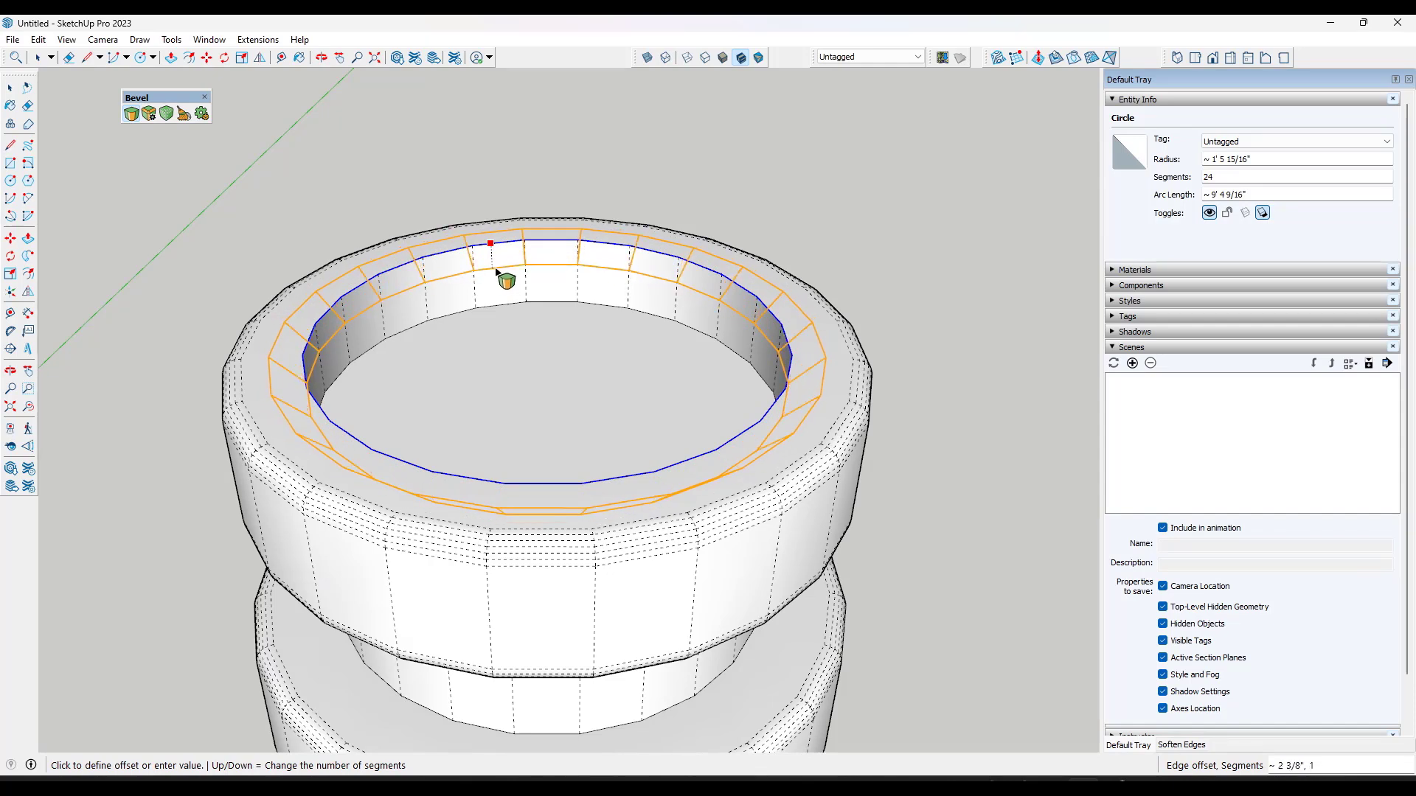
pyautogui.press('Up')
pyautogui.press('Up')
pyautogui.press('Up')
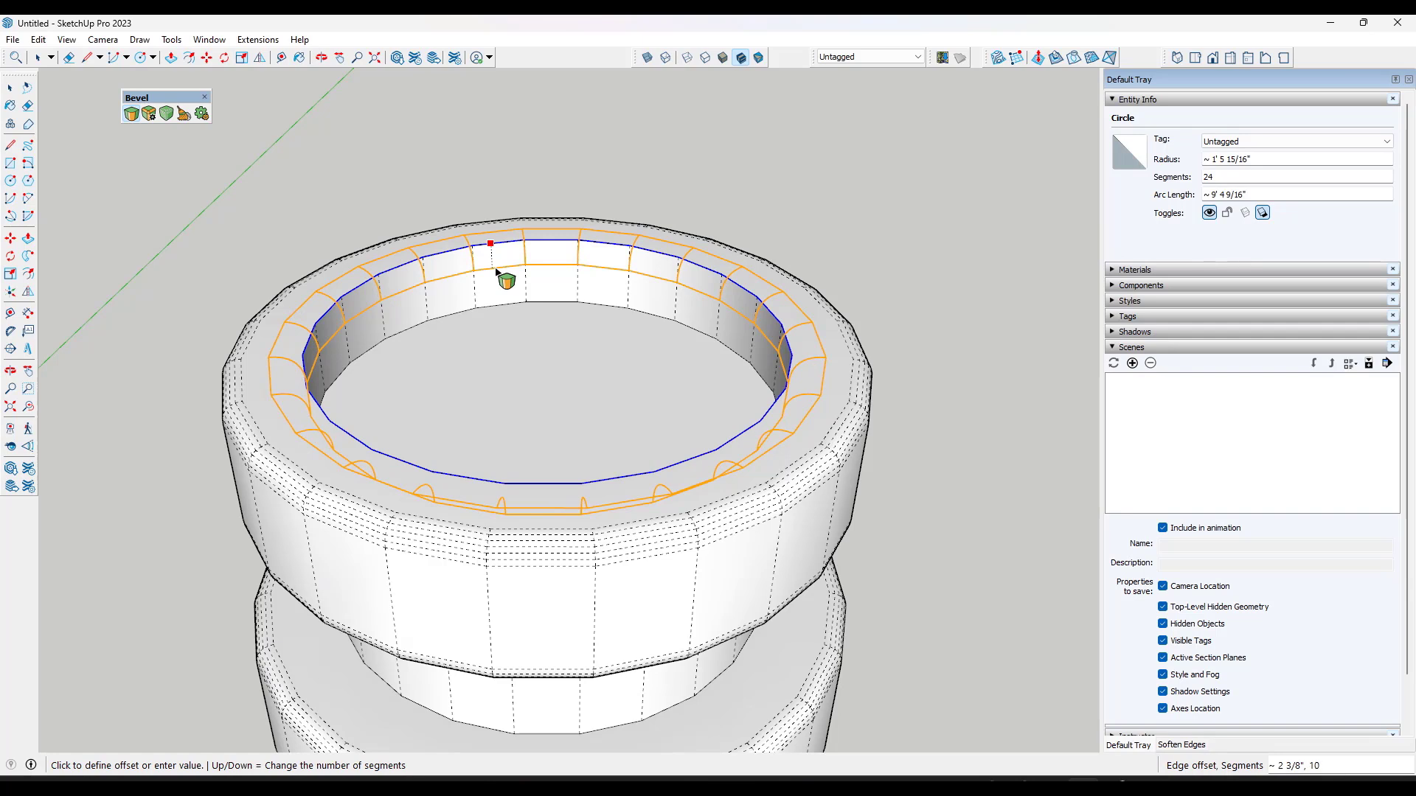
pyautogui.press('Down')
pyautogui.press('Down')
pyautogui.press('Down')
pyautogui.press('Down')
pyautogui.press('Down')
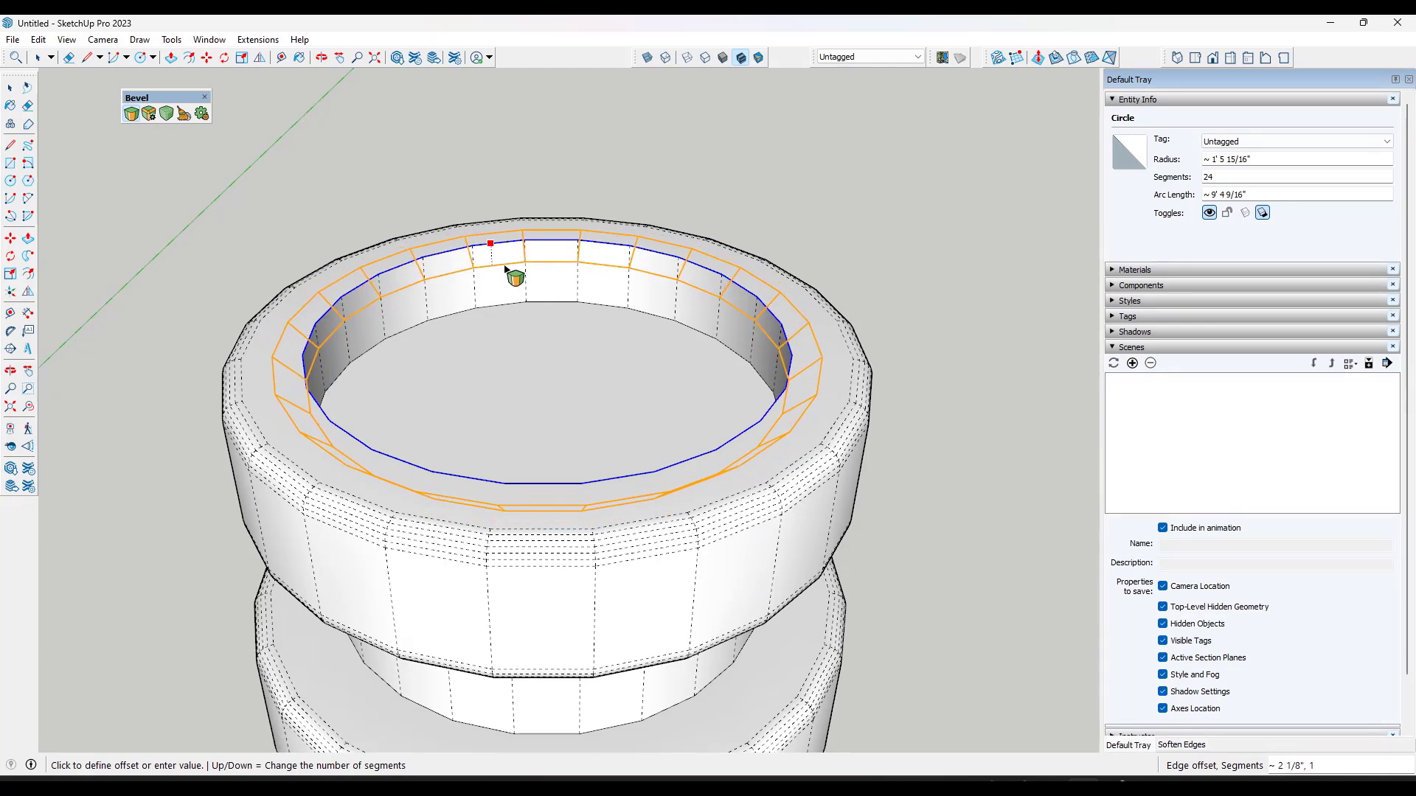
pyautogui.press('Up')
pyautogui.press('Down')
pyautogui.press('Down')
pyautogui.press('Down')
pyautogui.click(506, 271)
# Bevel the circular edge at the floor of the upper ring's recess with an offset of about 2 3/16" and 18 segments
pyautogui.press('o')
pyautogui.moveTo(707, 430); pyautogui.dragTo(509, 385)
pyautogui.moveTo(509, 387); pyautogui.dragTo(514, 402, button='middle')
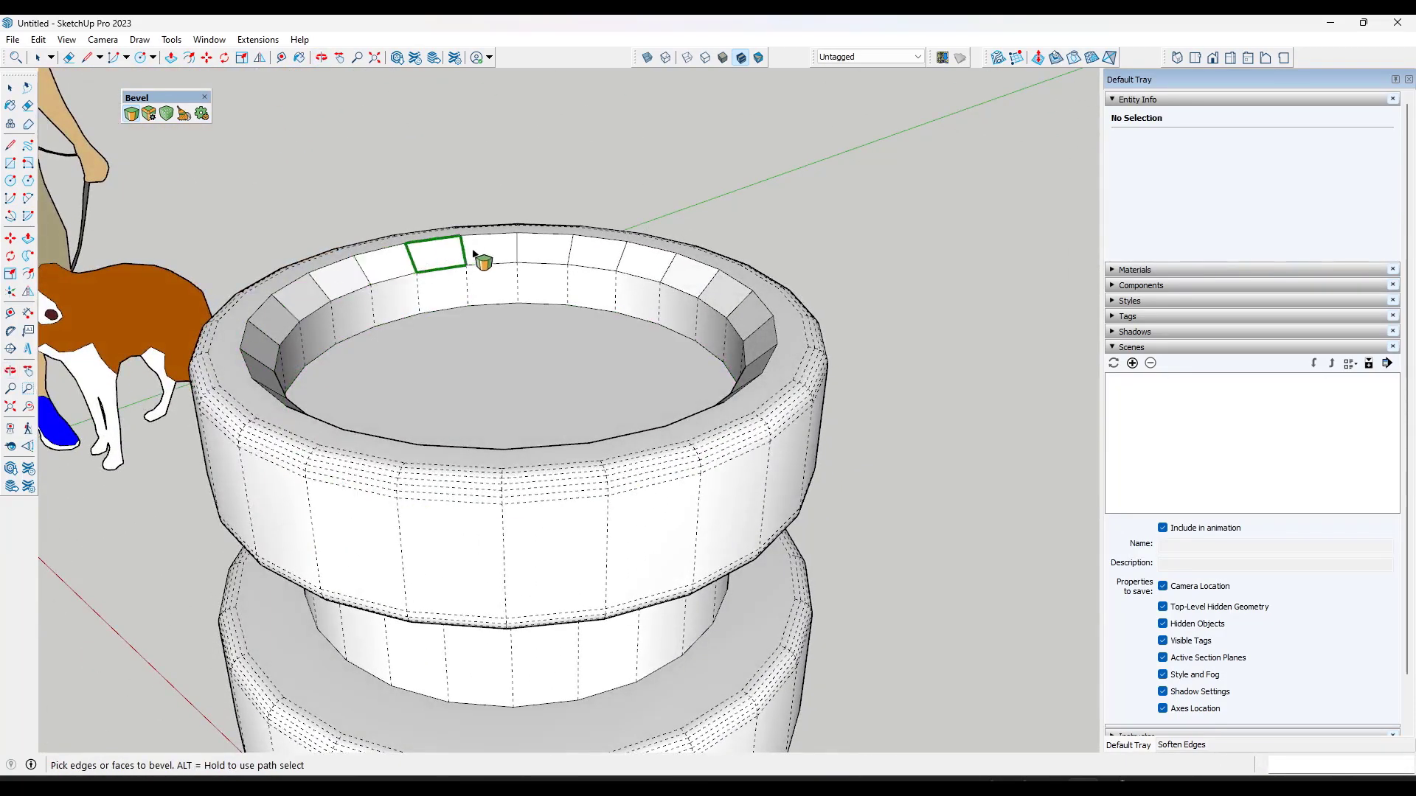
pyautogui.scroll(-6, 760, 362)
pyautogui.moveTo(812, 395); pyautogui.dragTo(797, 422, button='middle')
pyautogui.scroll(3, 797, 420)
pyautogui.moveTo(654, 325); pyautogui.dragTo(579, 343, button='middle')
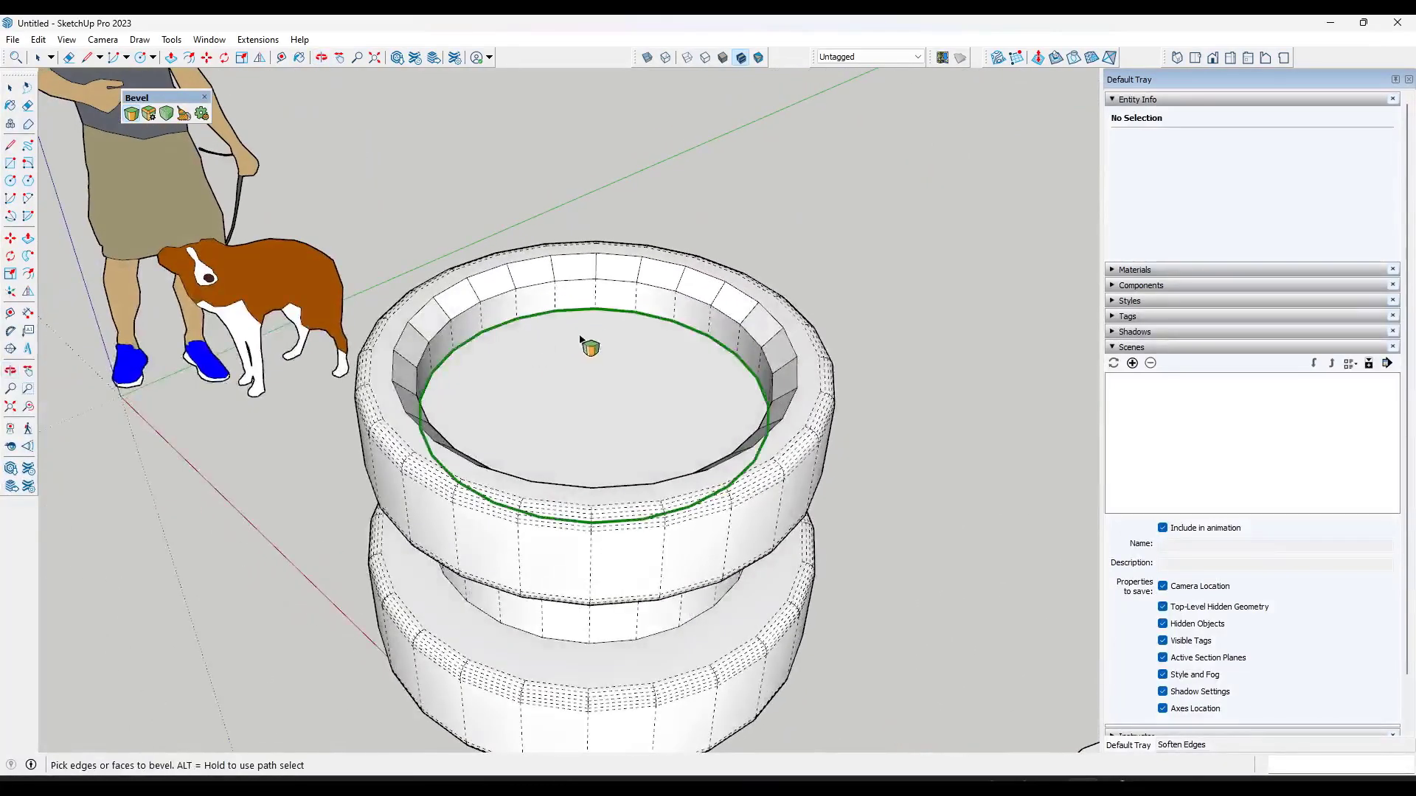
pyautogui.click(583, 312)
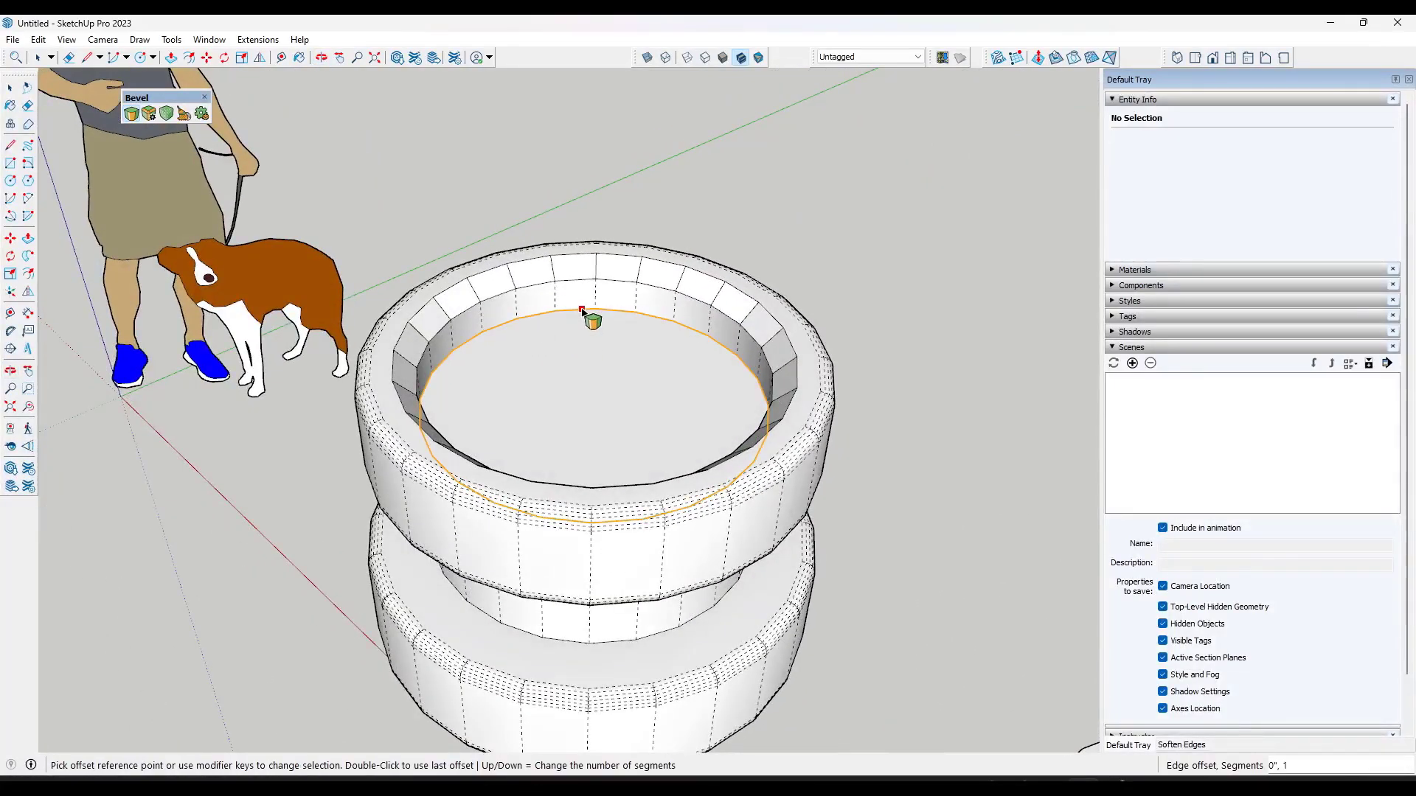
pyautogui.click(543, 315)
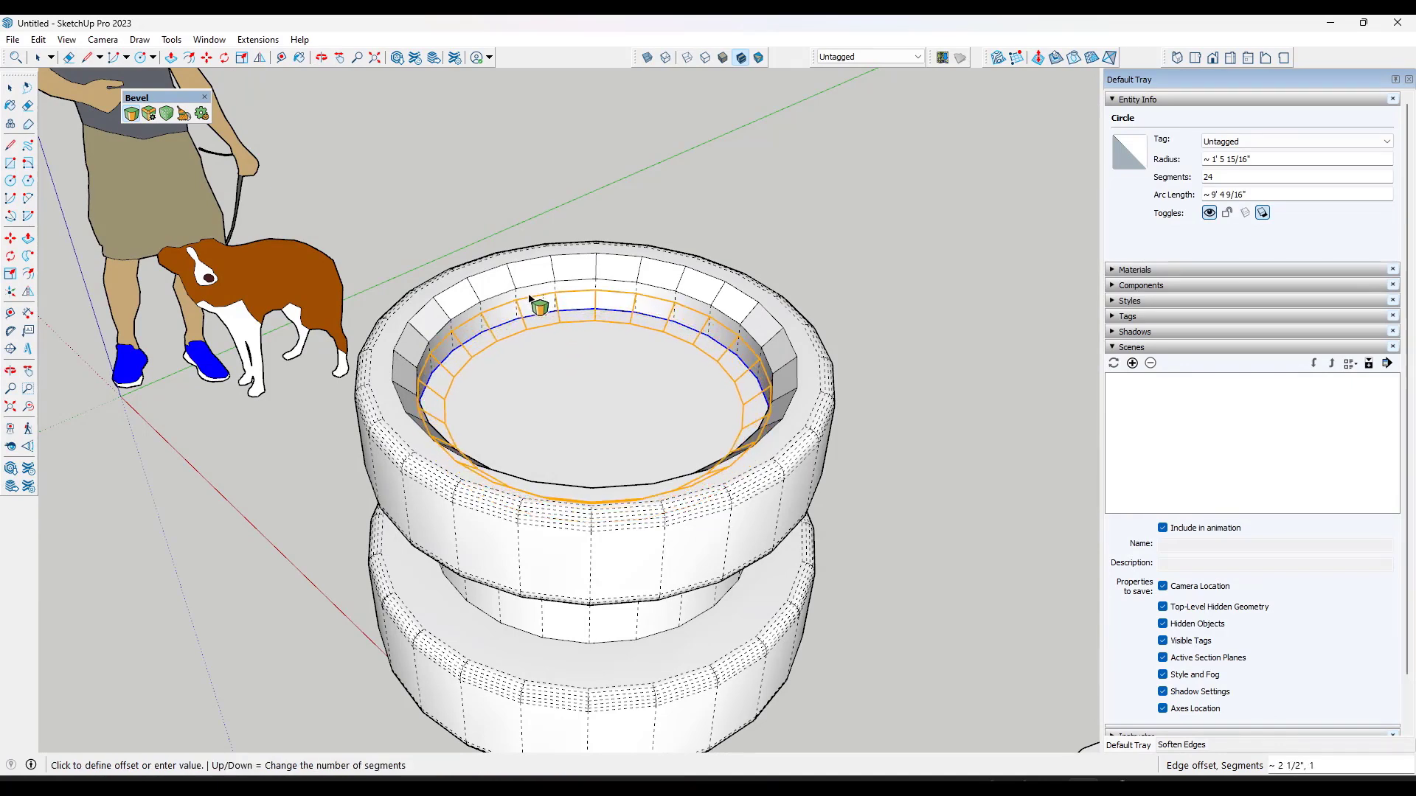
pyautogui.press('Up')
pyautogui.press('Up')
pyautogui.press('Up')
pyautogui.press('Up')
pyautogui.press('Up')
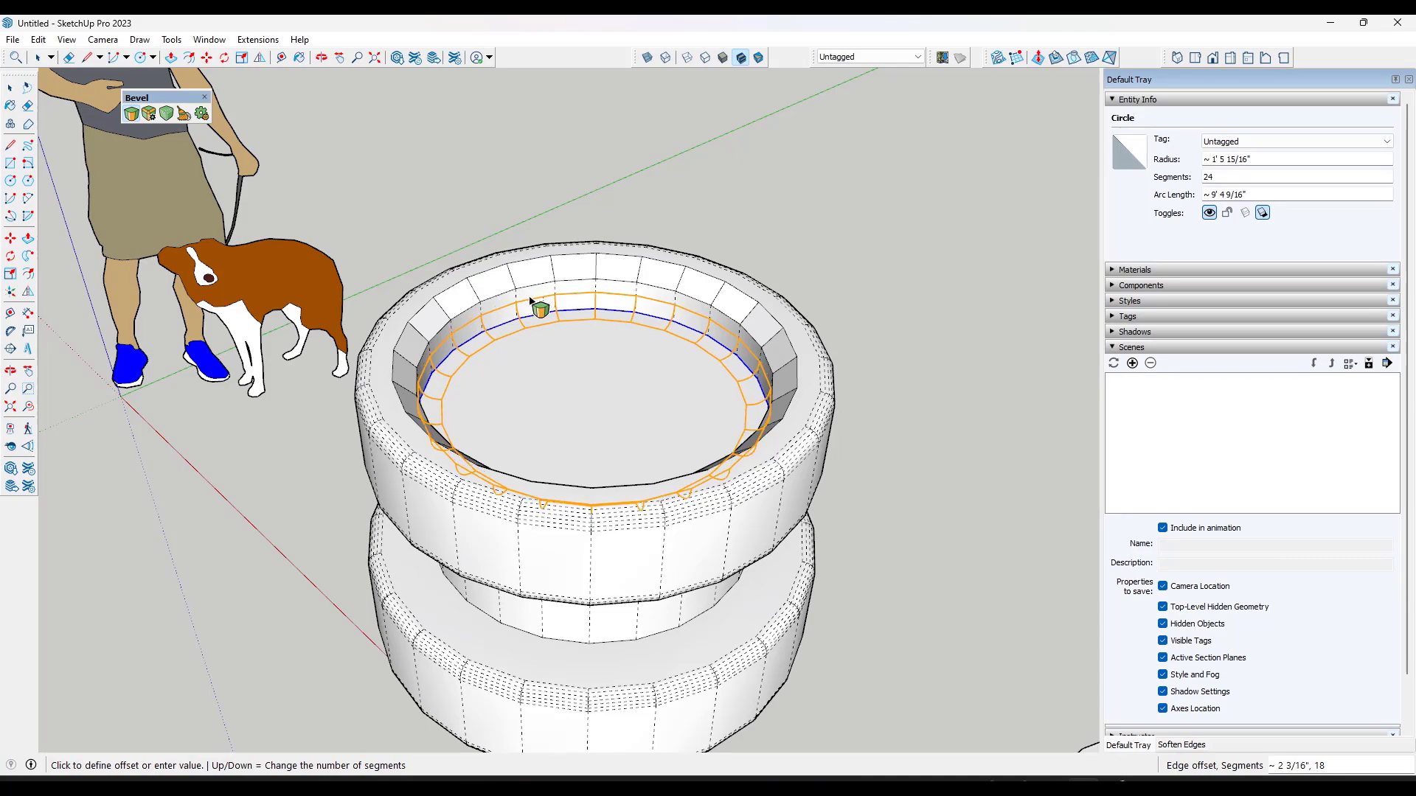
pyautogui.click(531, 301)
# Turn off the display of hidden geometry and inspect the bevels inside the upper ring
pyautogui.scroll(6, 484, 338)
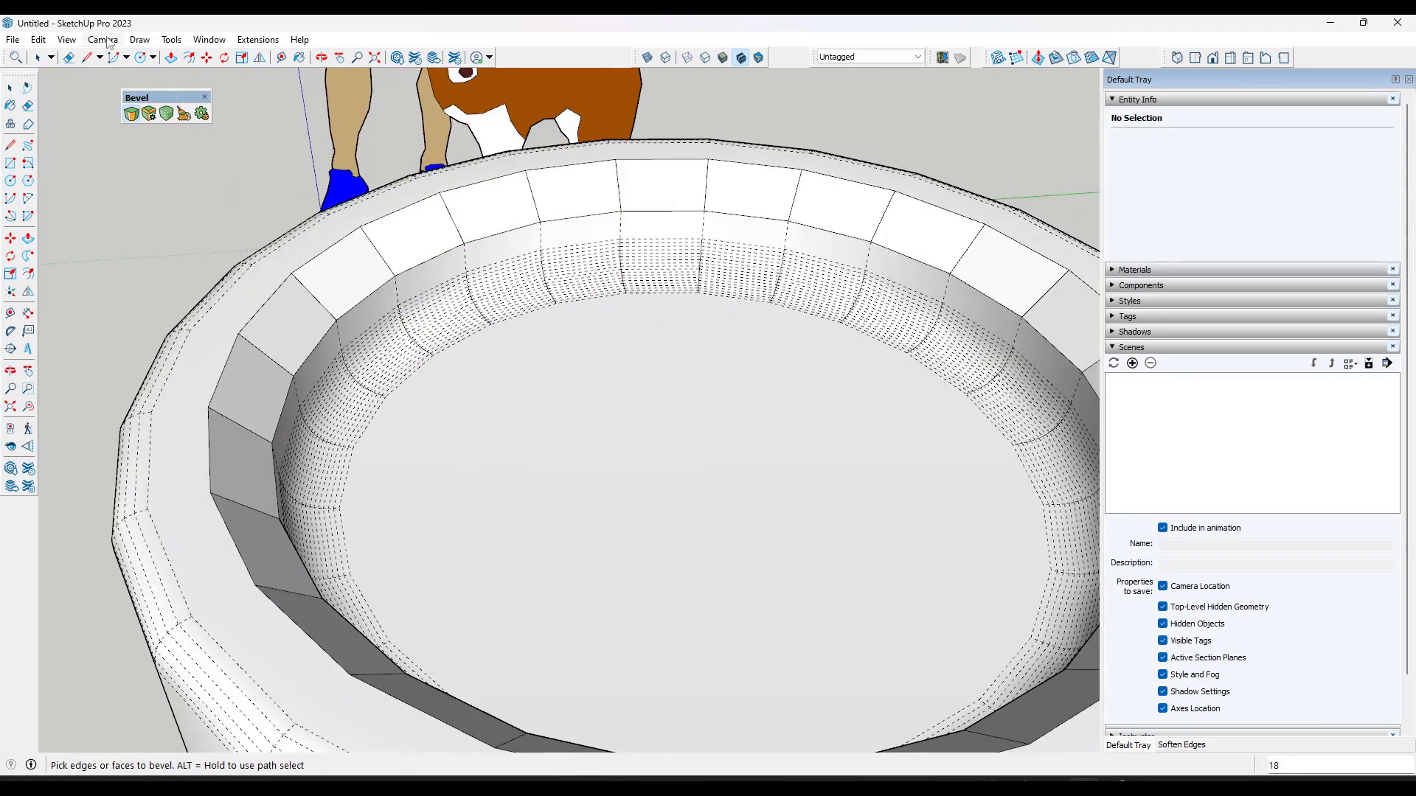
pyautogui.click(107, 42)
pyautogui.moveTo(70, 41)
pyautogui.click(104, 96)
pyautogui.moveTo(575, 395); pyautogui.dragTo(532, 349, button='middle')
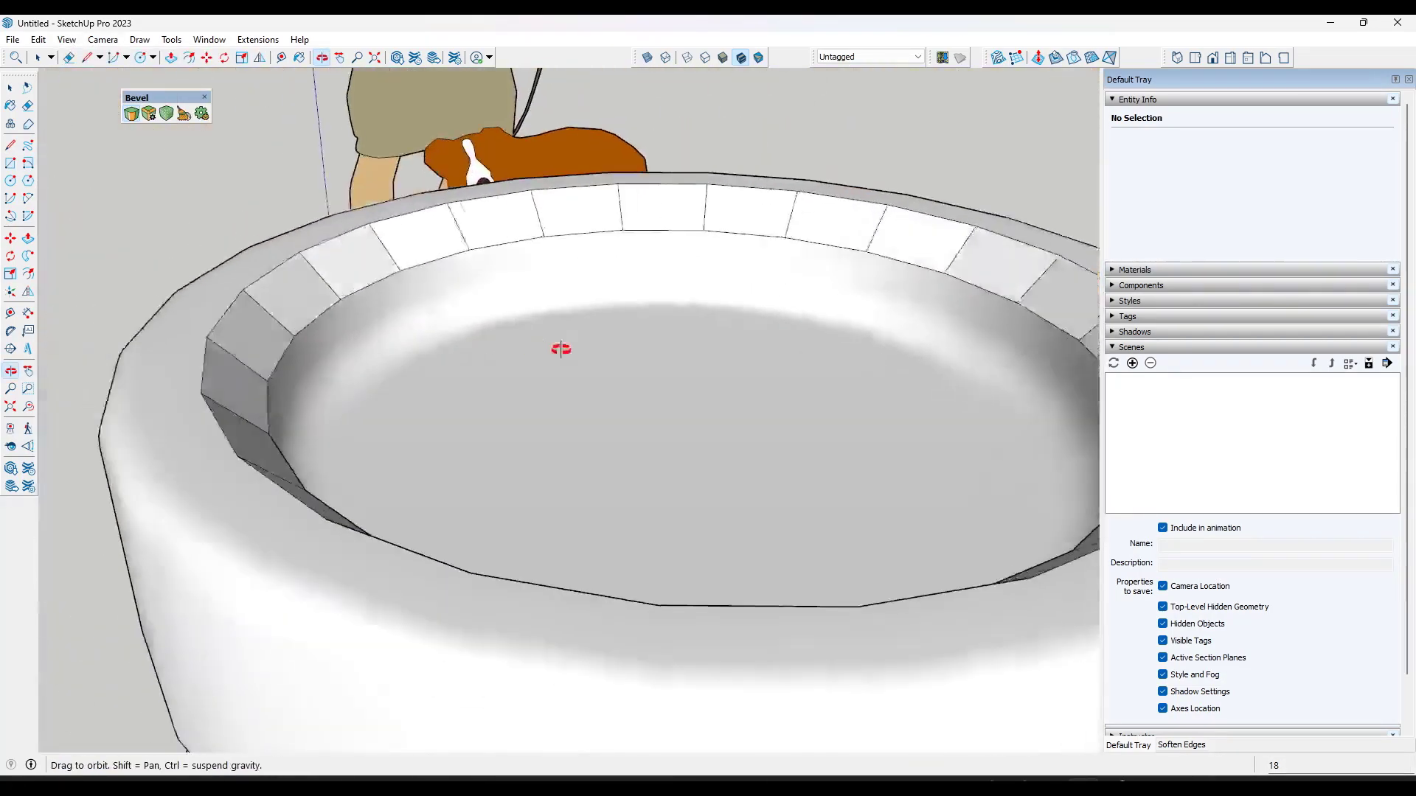
# Bevel the two circular edges where the neck meets the rings with about 2 3/8" offset and 18 segments, and undo all the bevels
pyautogui.scroll(-10, 736, 334)
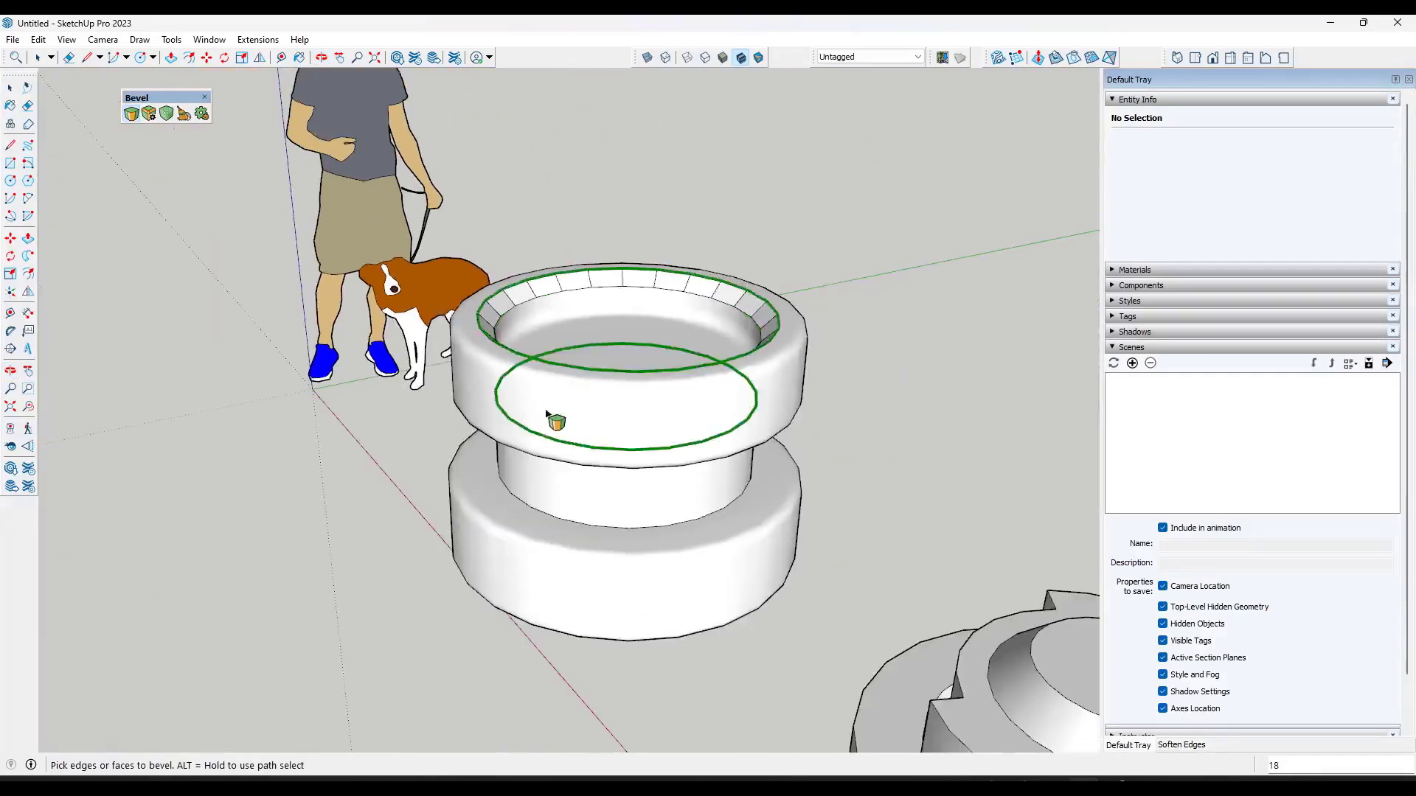
pyautogui.moveTo(546, 415); pyautogui.dragTo(642, 336, button='middle')
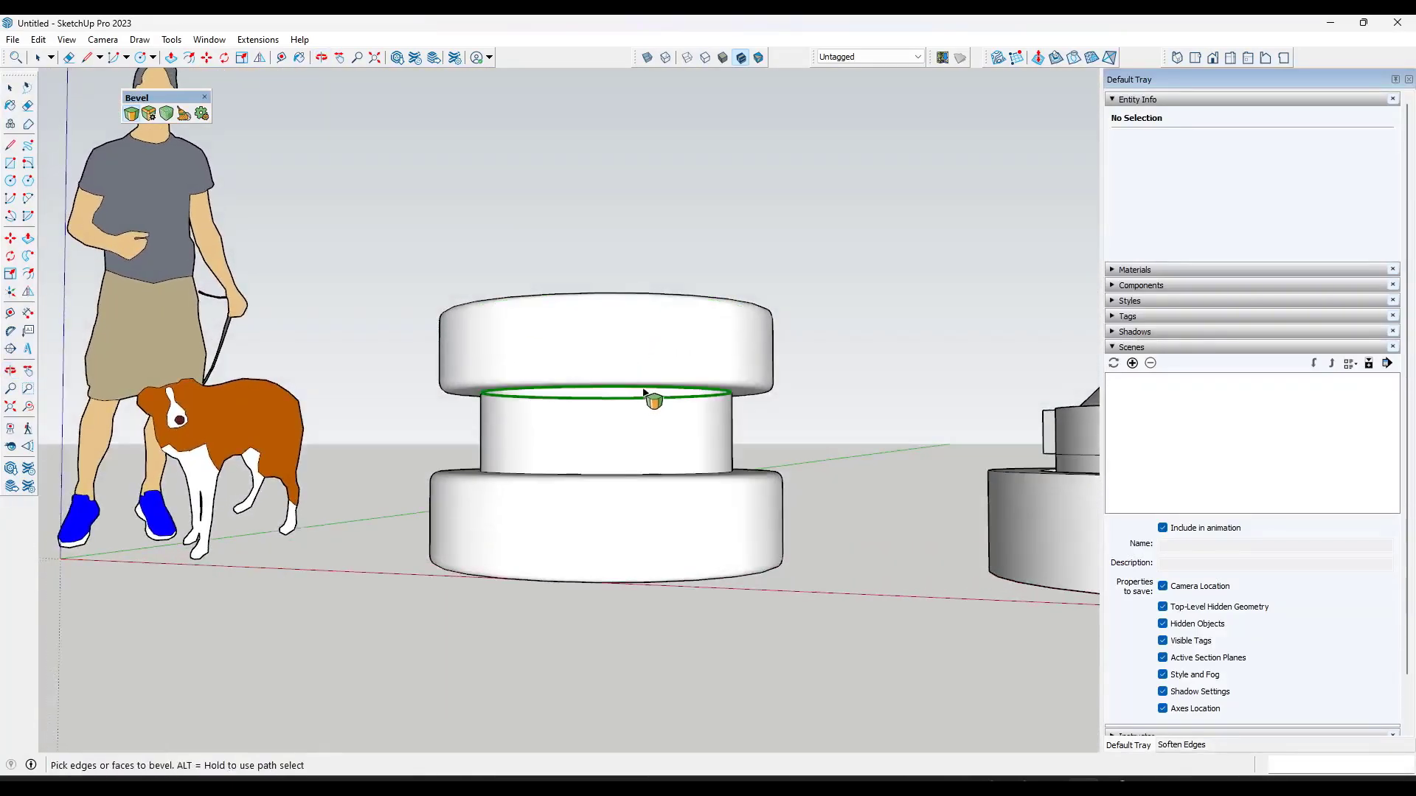
pyautogui.click(647, 396)
pyautogui.moveTo(664, 420); pyautogui.dragTo(658, 504, button='middle')
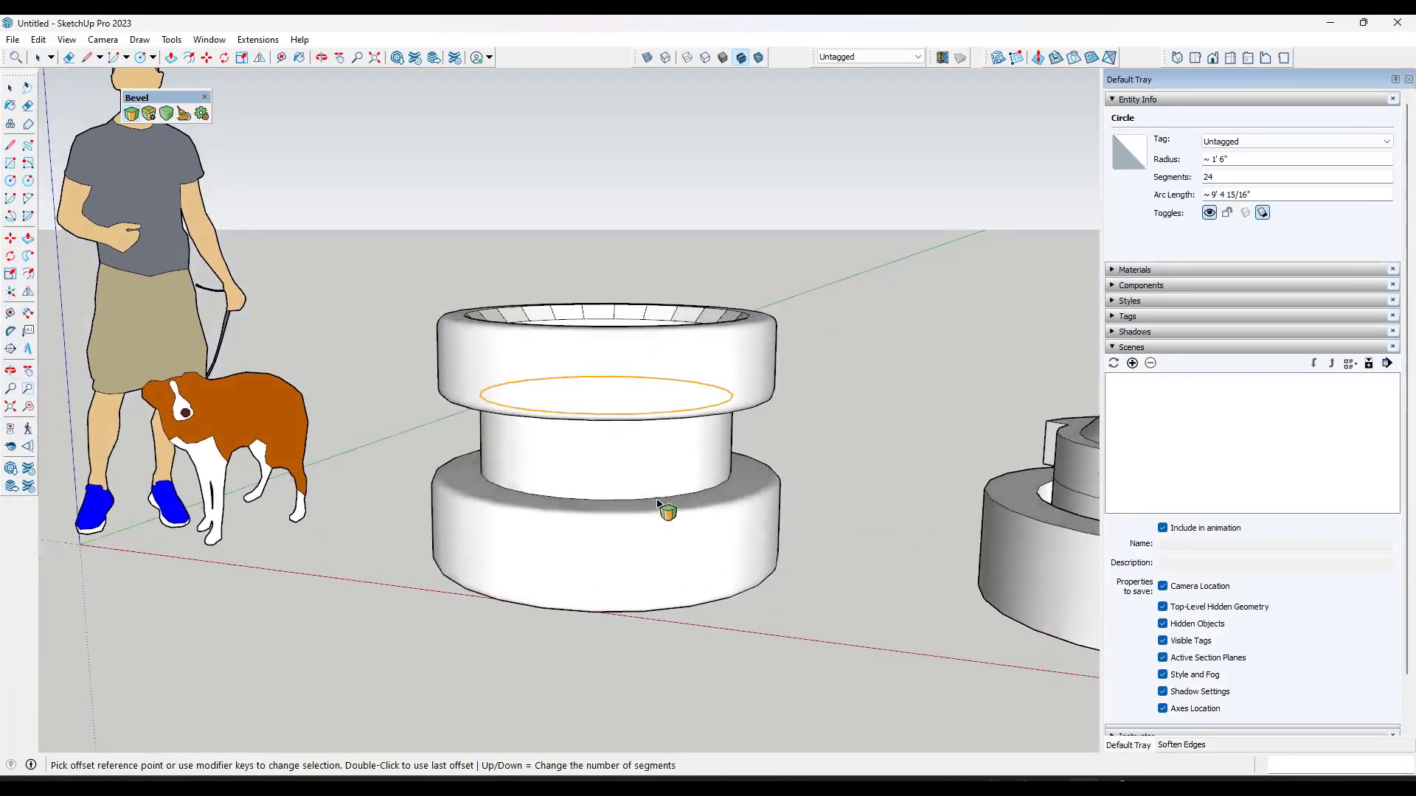
pyautogui.keyDown('ctrl'); pyautogui.click(664, 498); pyautogui.keyUp('ctrl')
pyautogui.click(720, 496)
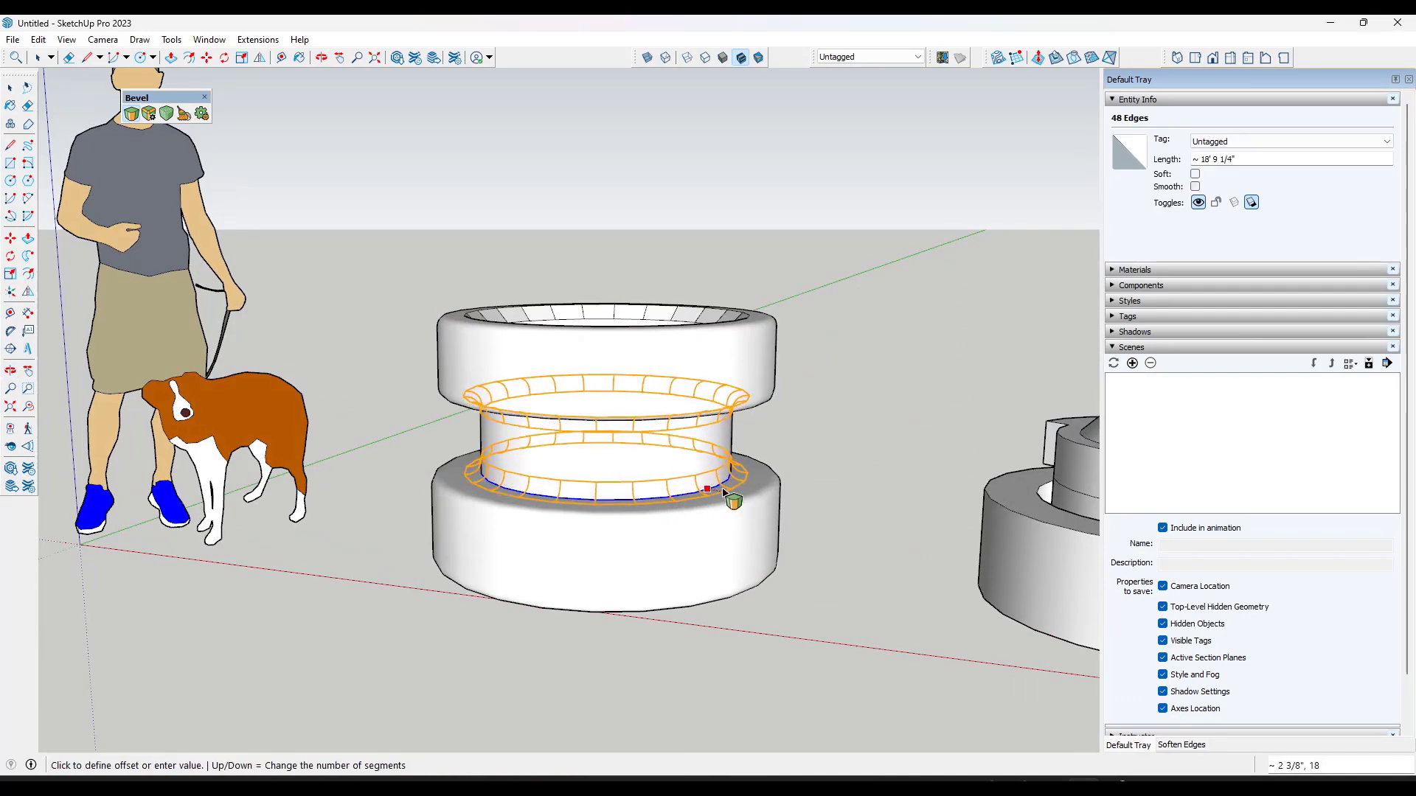
pyautogui.click(727, 492)
pyautogui.moveTo(768, 474); pyautogui.dragTo(749, 402, button='middle')
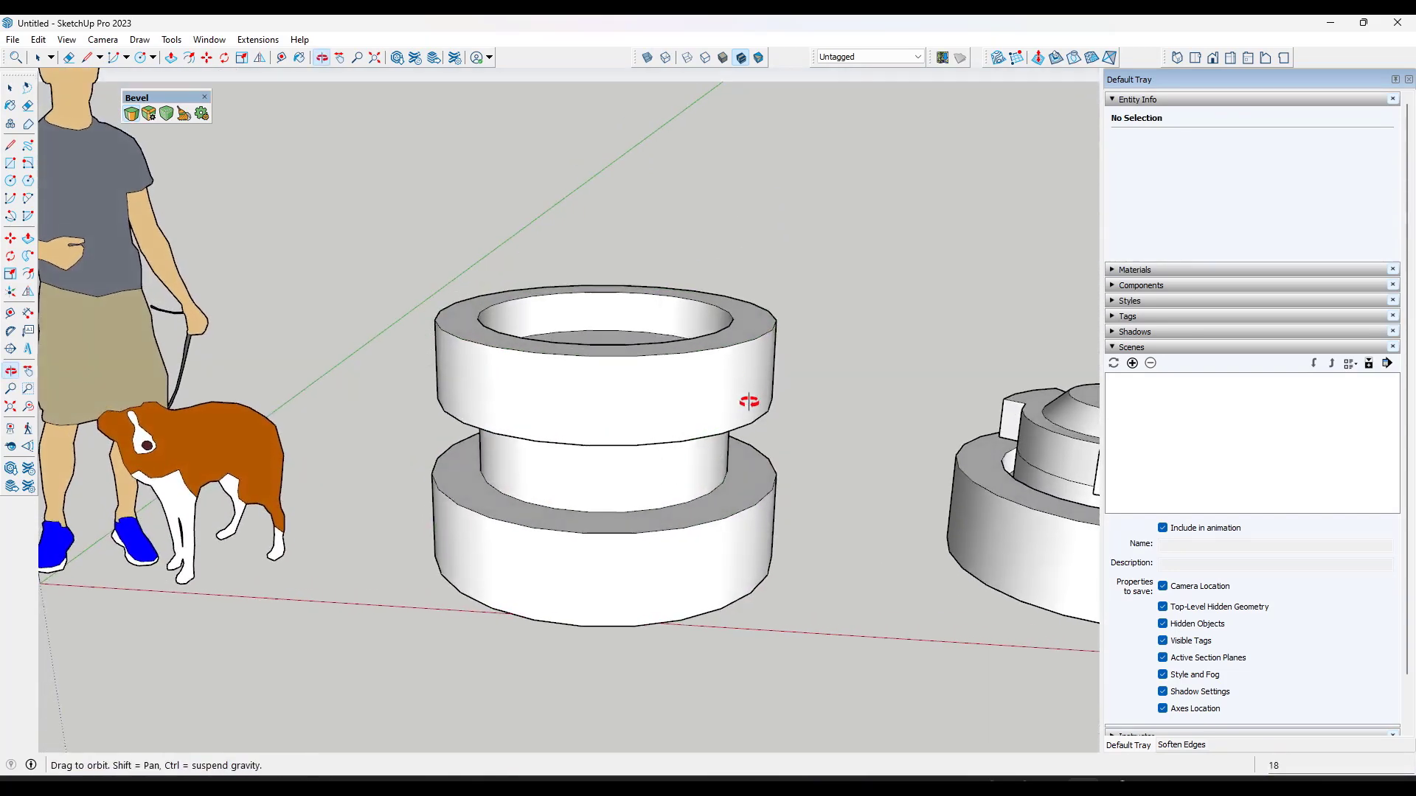
# Bevel the upper recess's rim and floor edges, the lower ring's outer top edge and the neck's base edge together at about 2 1/8" with 18 segments
pyautogui.moveTo(711, 357); pyautogui.dragTo(615, 313, button='middle')
pyautogui.click(615, 308)
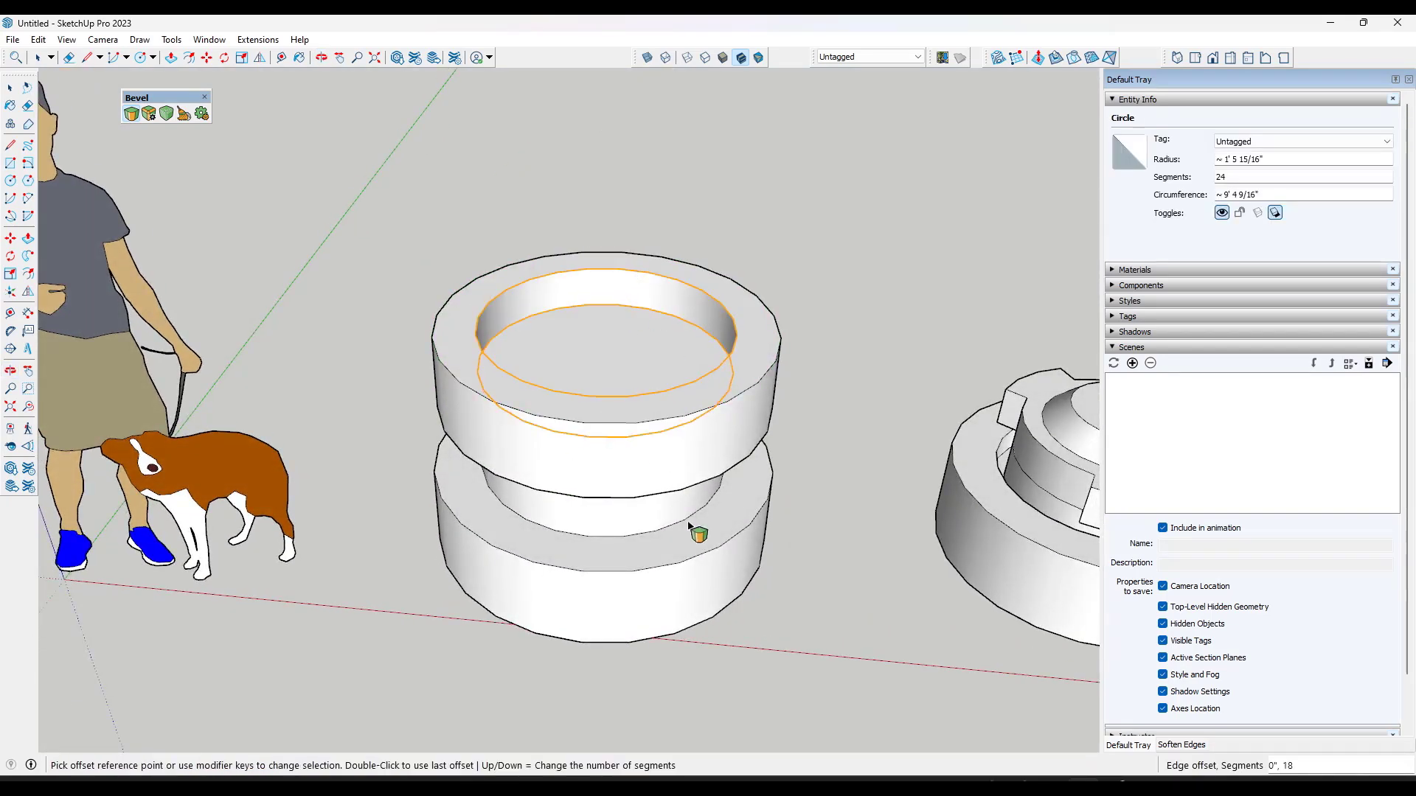
pyautogui.moveTo(679, 516); pyautogui.dragTo(721, 442, button='middle')
pyautogui.click(767, 494)
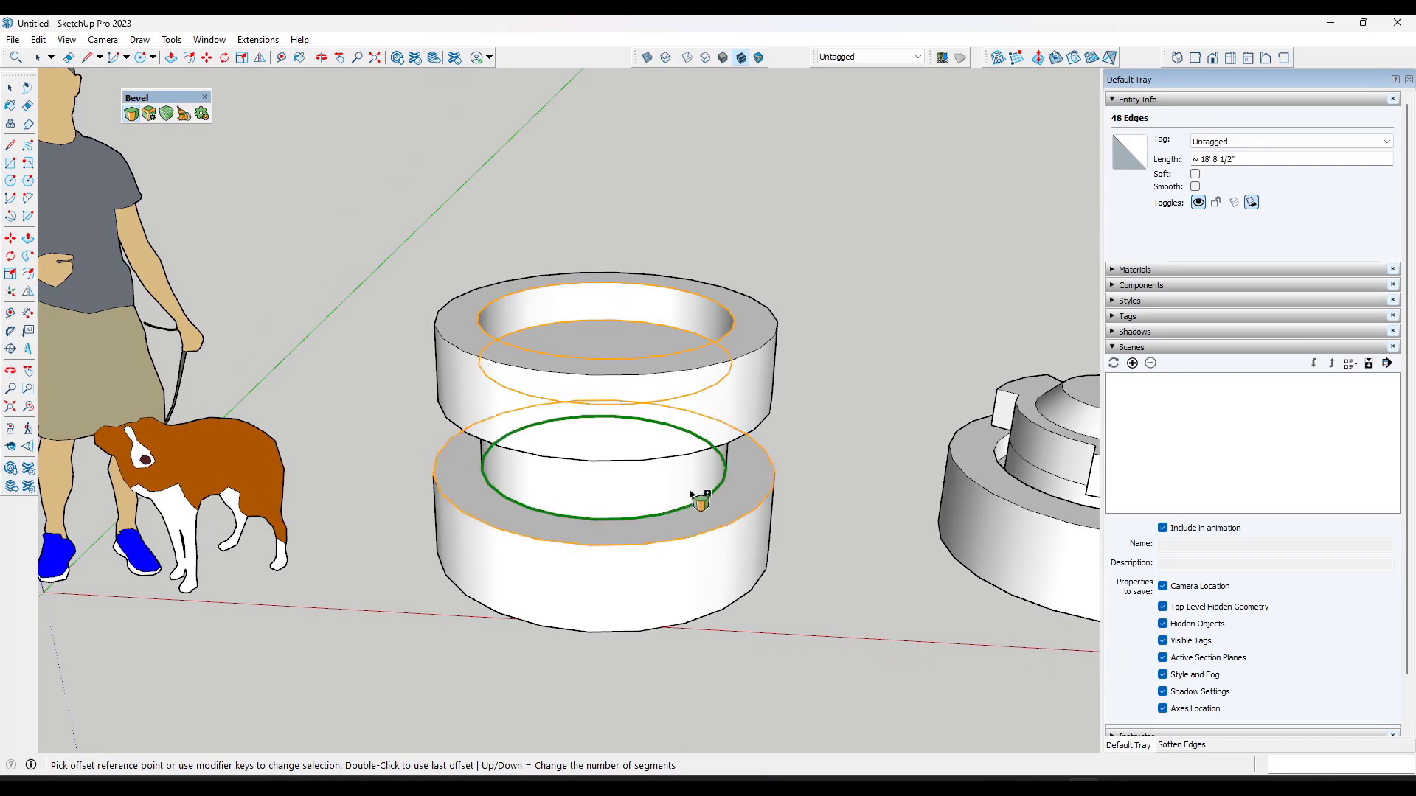
pyautogui.click(707, 499)
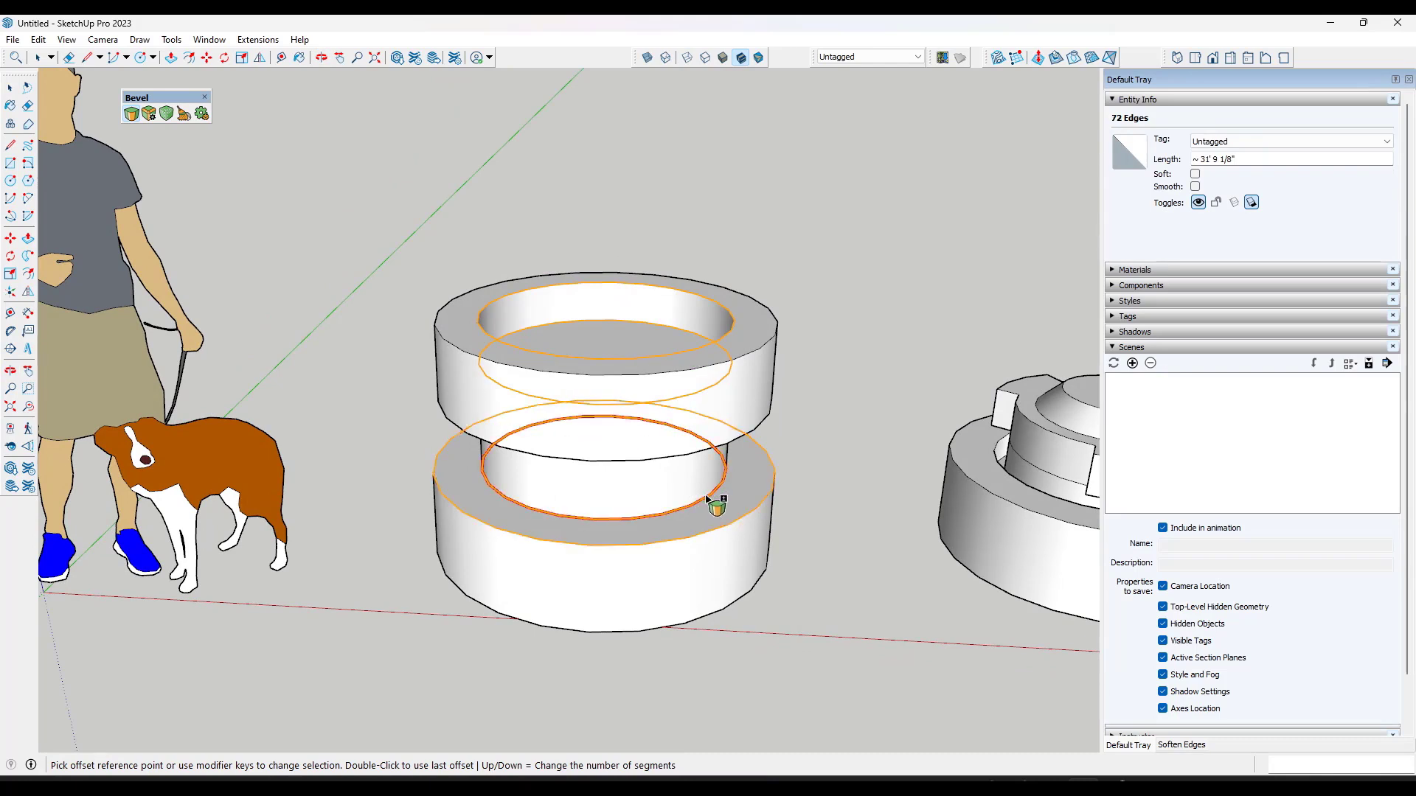
pyautogui.click(765, 499)
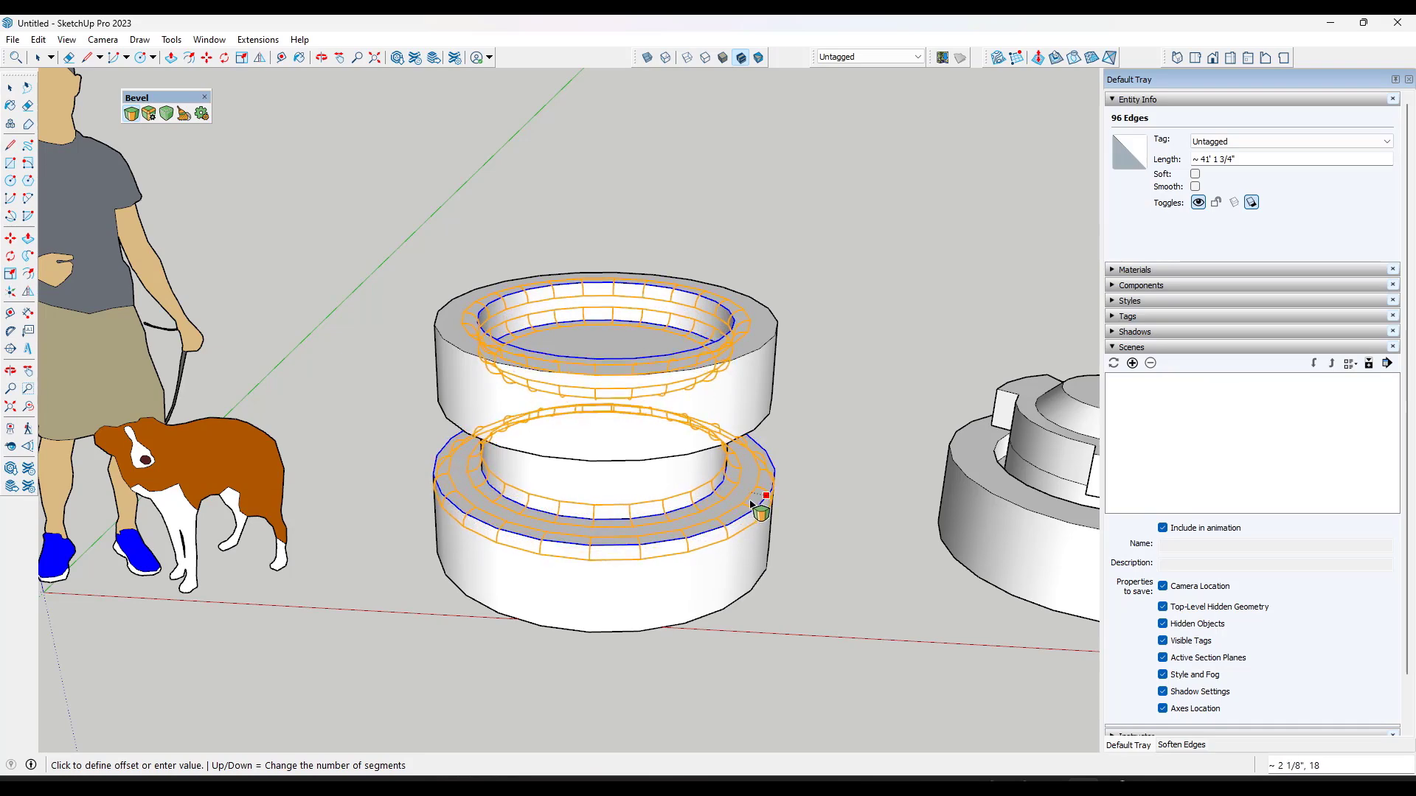
pyautogui.click(752, 503)
pyautogui.press('o')
pyautogui.moveTo(765, 506); pyautogui.dragTo(719, 361)
pyautogui.moveTo(718, 361); pyautogui.dragTo(733, 447, button='middle')
pyautogui.scroll(-5, 502, 448)
pyautogui.press('space')
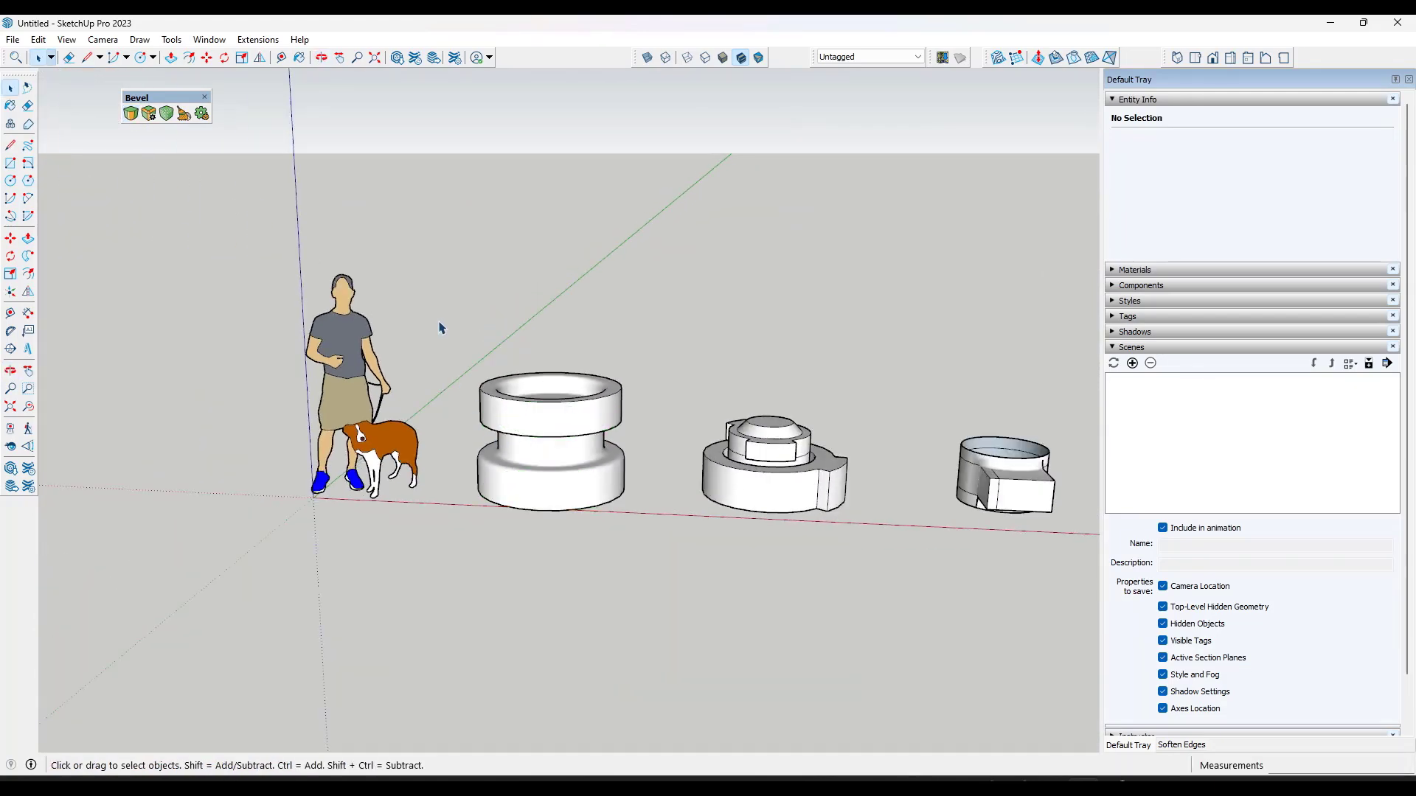
# Examine the second model with the stepped hub and select it to check its entity type
pyautogui.scroll(4, 590, 441)
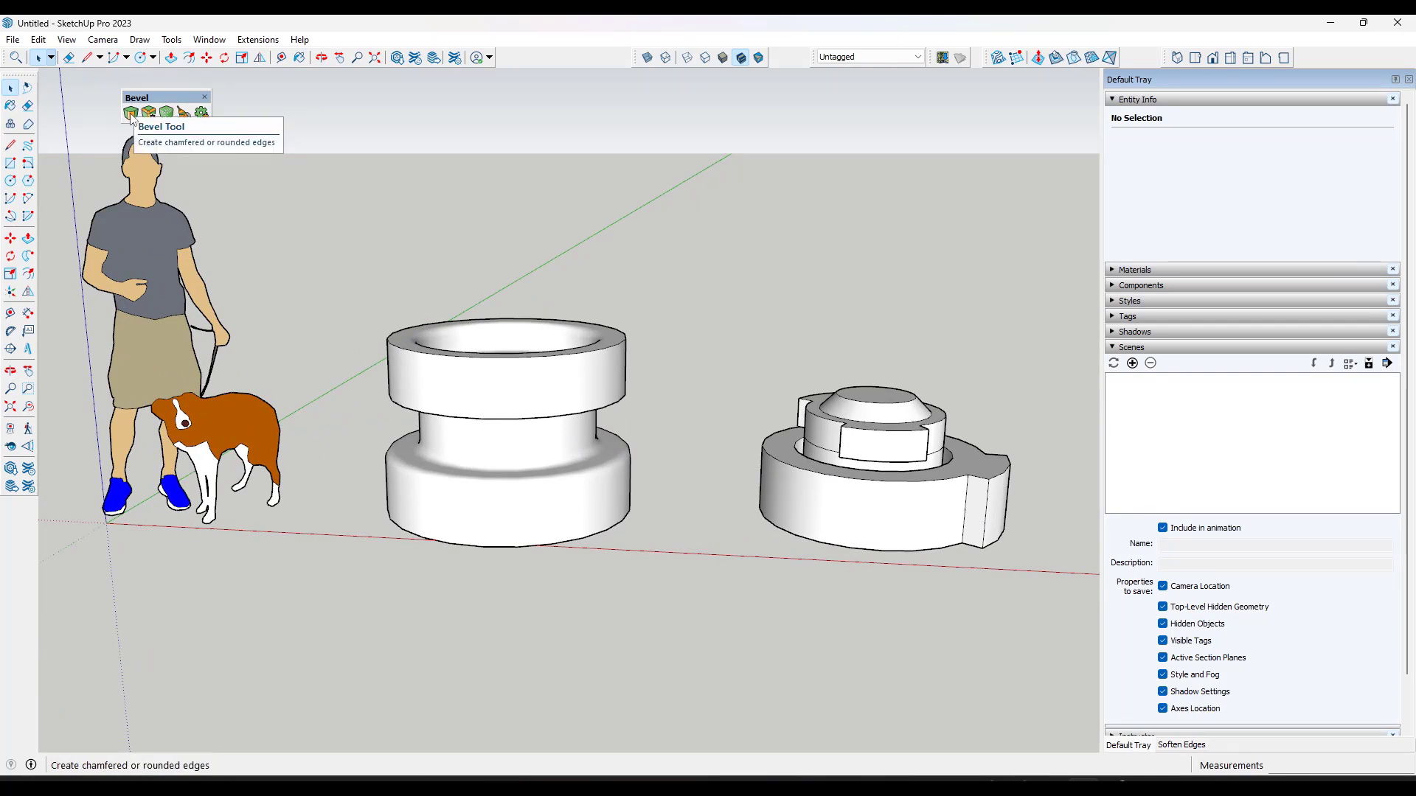
pyautogui.scroll(-3, 667, 374)
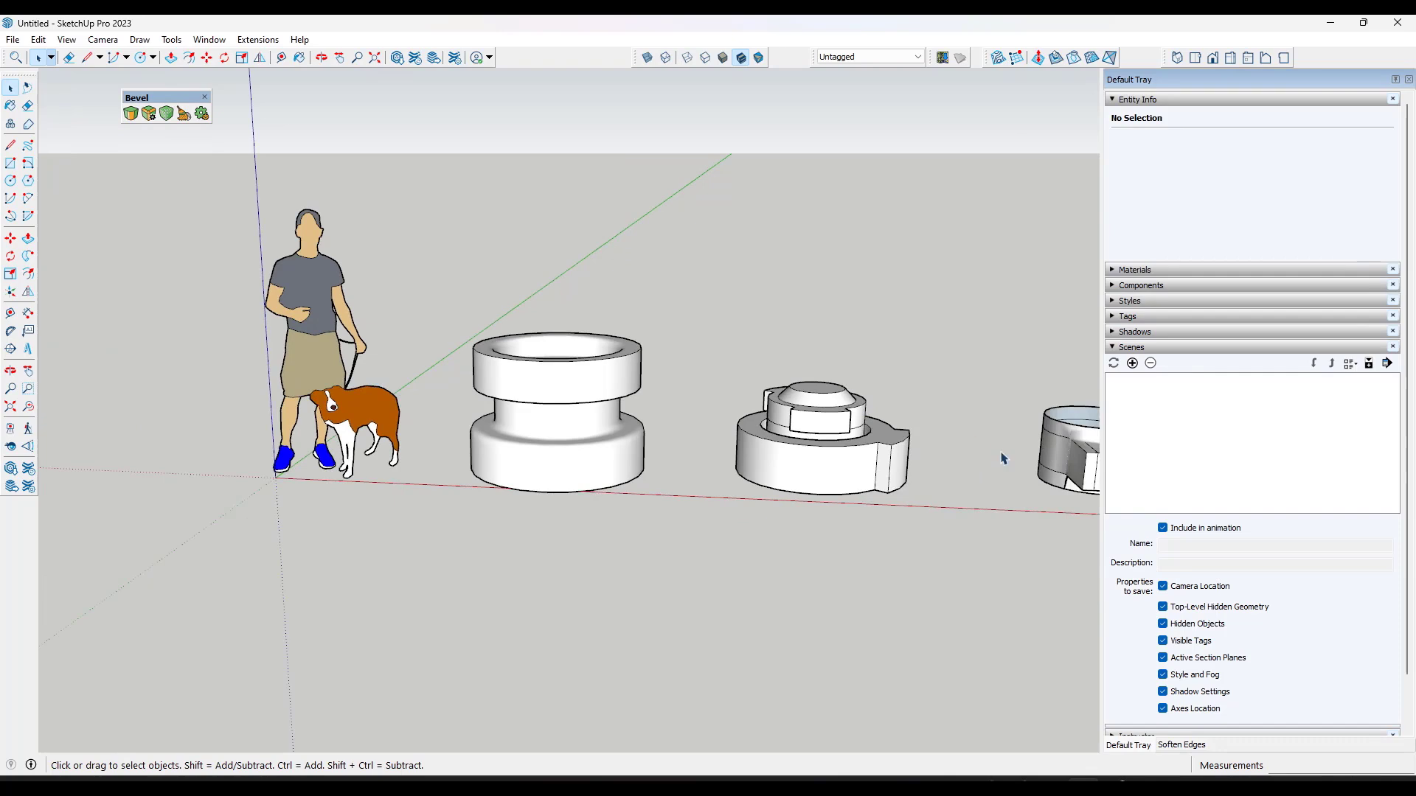
pyautogui.scroll(7, 971, 457)
pyautogui.scroll(1, 831, 436)
pyautogui.moveTo(826, 436); pyautogui.dragTo(780, 459, button='middle')
pyautogui.press('space')
pyautogui.click(781, 459)
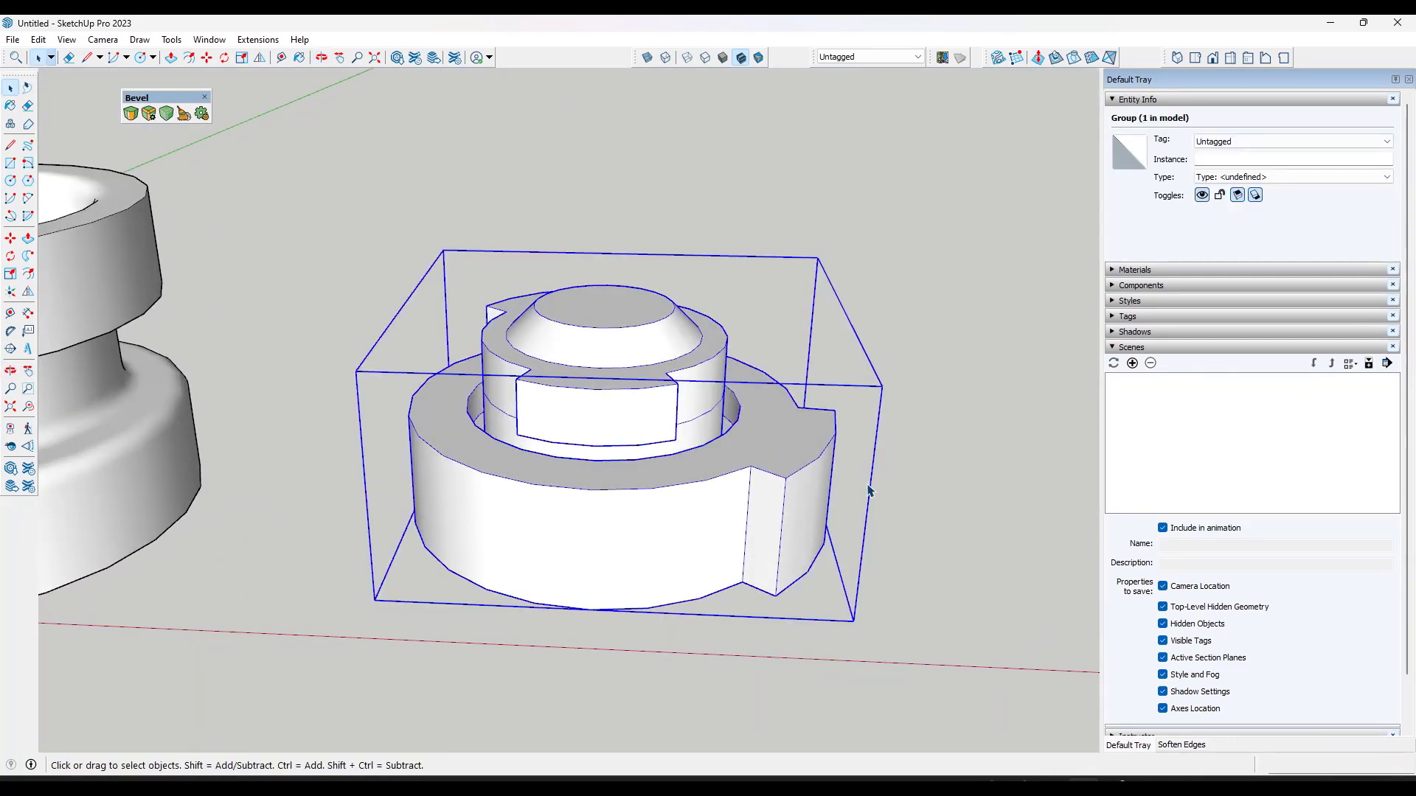
# Try to add a non-destructive bevel to the ungrouped geometry of the beveled double-ring model
pyautogui.scroll(-6, 379, 158)
pyautogui.scroll(4, 275, 143)
pyautogui.moveTo(267, 132); pyautogui.dragTo(593, 443)
pyautogui.click(148, 113)
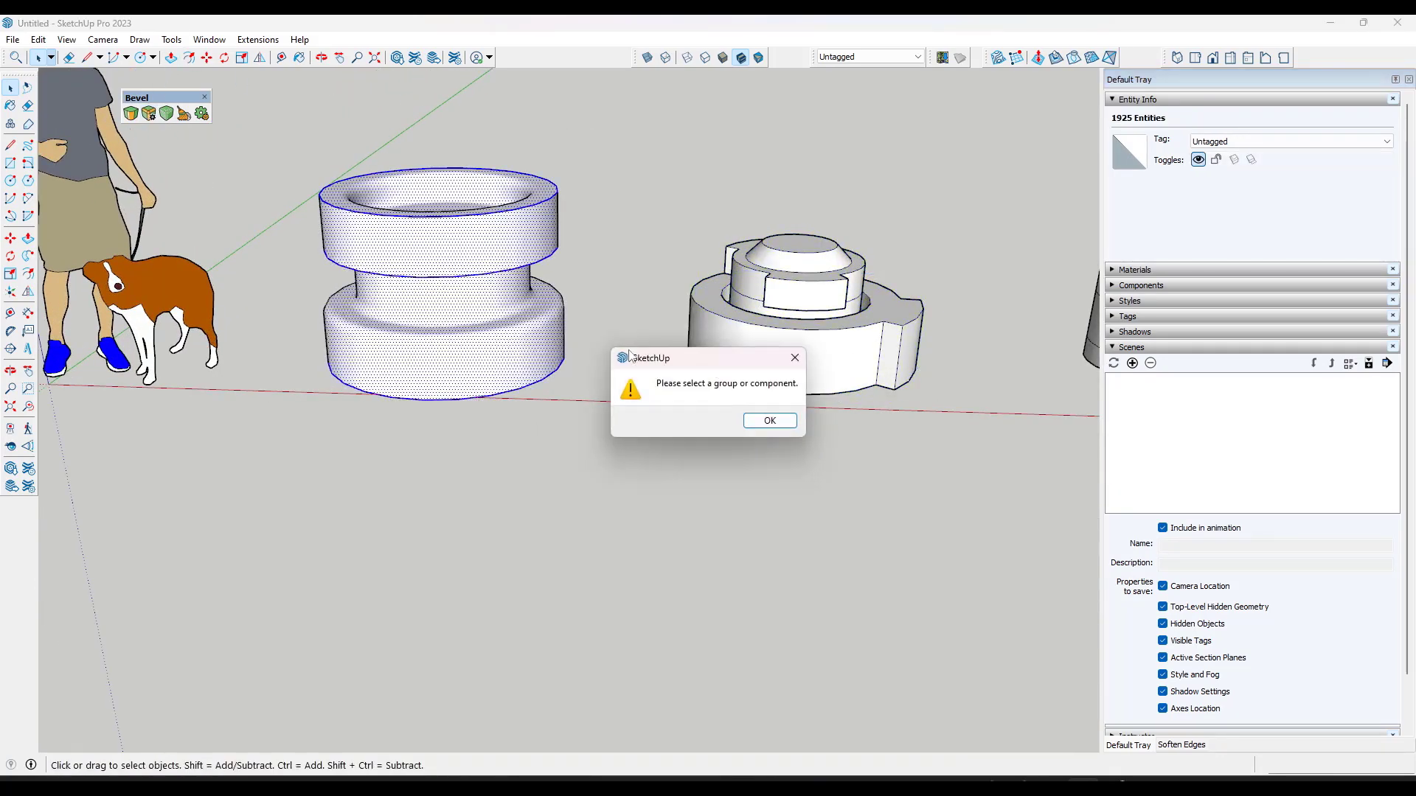
pyautogui.click(769, 420)
# Select the stepped hub group and add a non-destructive live bevel to it
pyautogui.scroll(-3, 521, 253)
pyautogui.scroll(5, 522, 268)
pyautogui.moveTo(522, 268); pyautogui.dragTo(528, 263, button='middle')
pyautogui.scroll(-1, 529, 264)
pyautogui.scroll(1, 493, 164)
pyautogui.moveTo(332, 127); pyautogui.dragTo(843, 538)
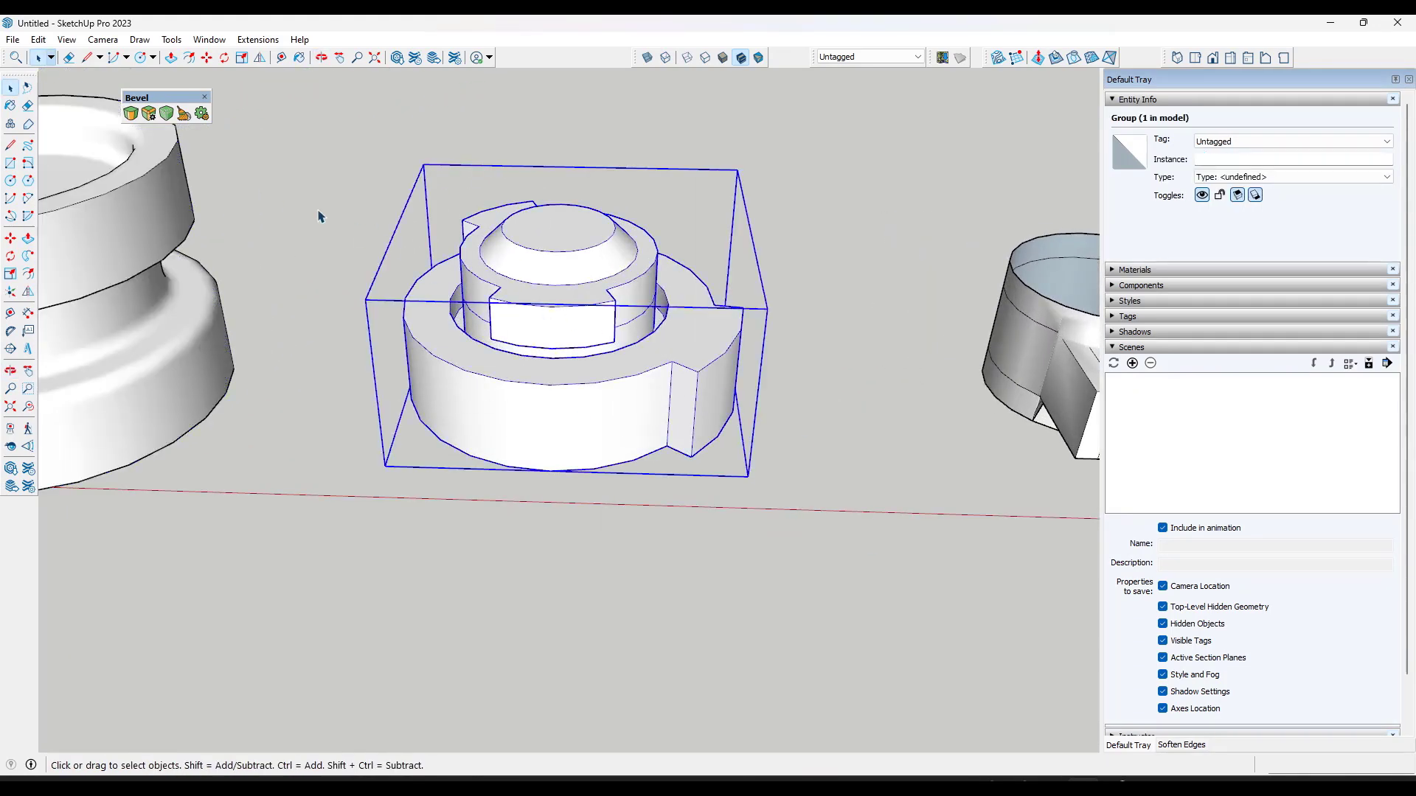
pyautogui.click(149, 114)
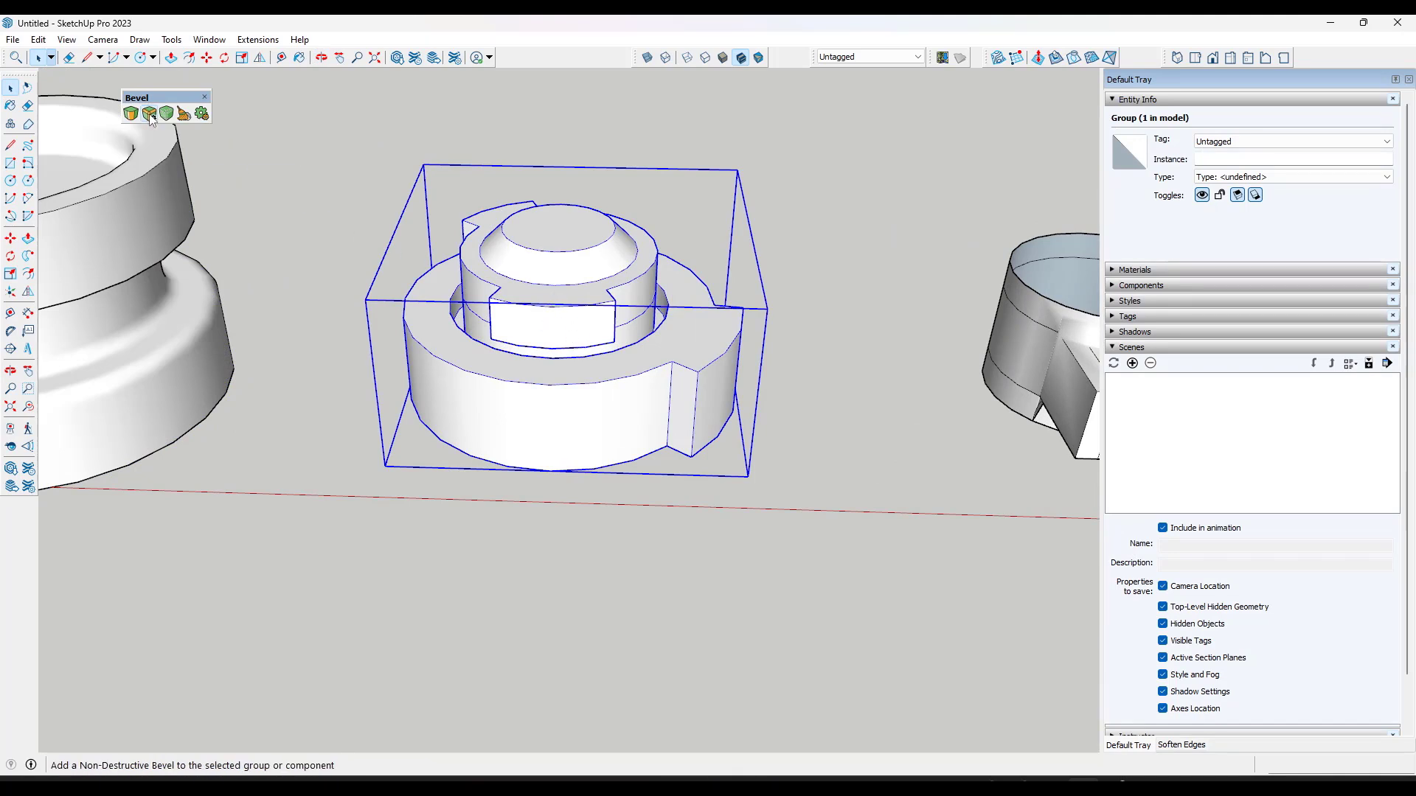
# Increase the live bevel's edge offset in increments to 1.32"
pyautogui.scroll(3, 527, 324)
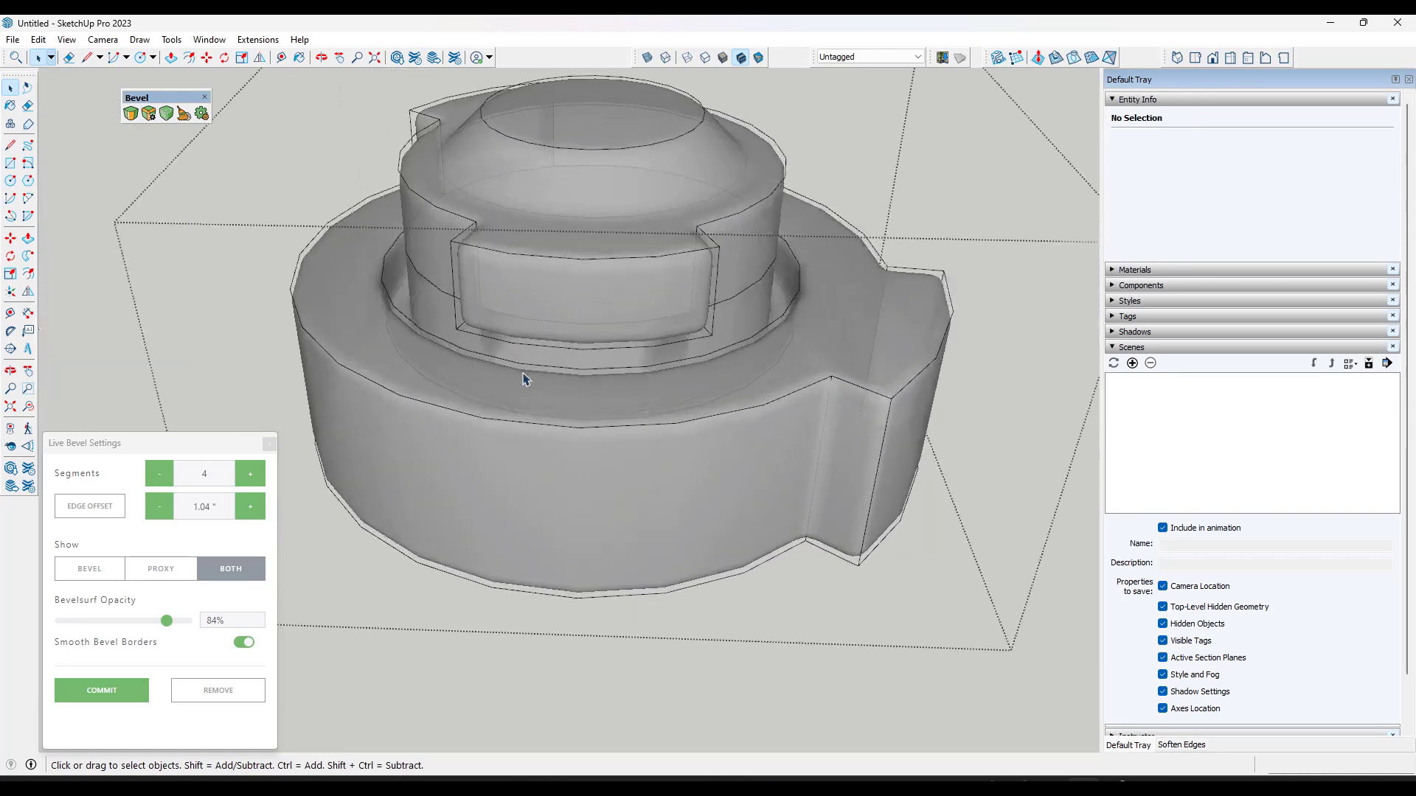
pyautogui.scroll(-1, 620, 419)
pyautogui.moveTo(708, 451)
pyautogui.mouseDown(button='middle')
pyautogui.moveTo(651, 120)
pyautogui.moveTo(715, 436)
pyautogui.mouseUp(button='middle')
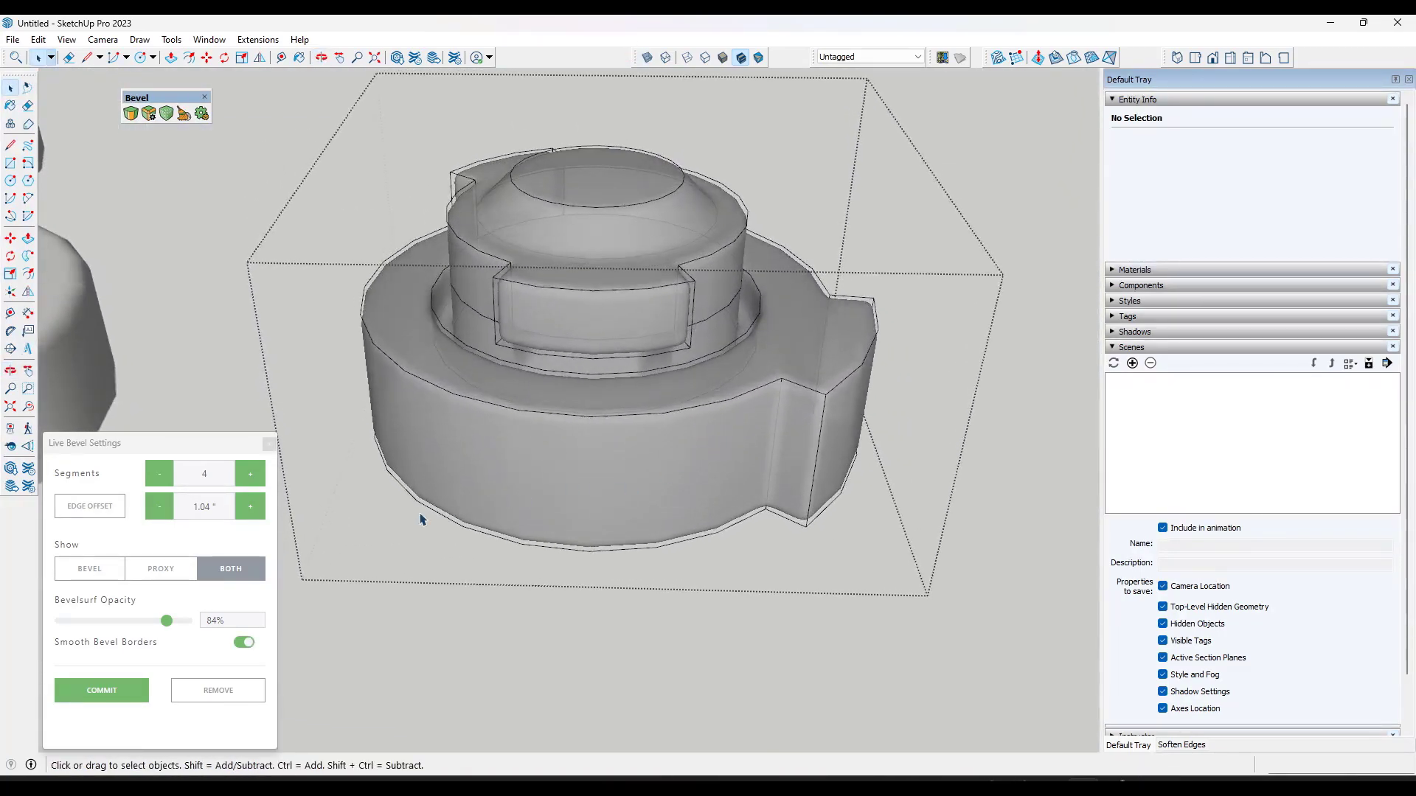
pyautogui.click(254, 514)
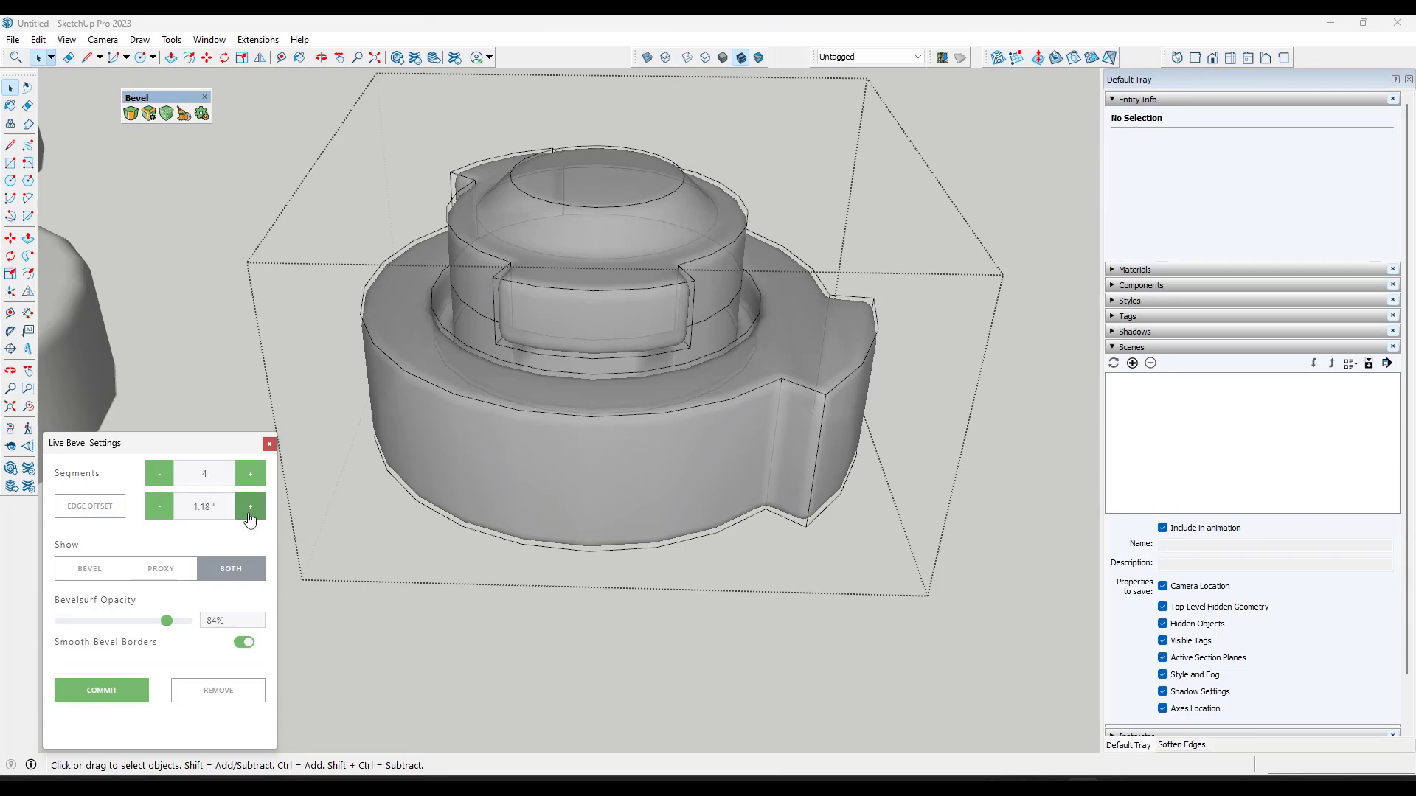
# Set the live bevel's edge offset on the stepped hub group to 2"
pyautogui.moveTo(528, 515); pyautogui.dragTo(594, 348, button='middle')
pyautogui.scroll(5, 746, 214)
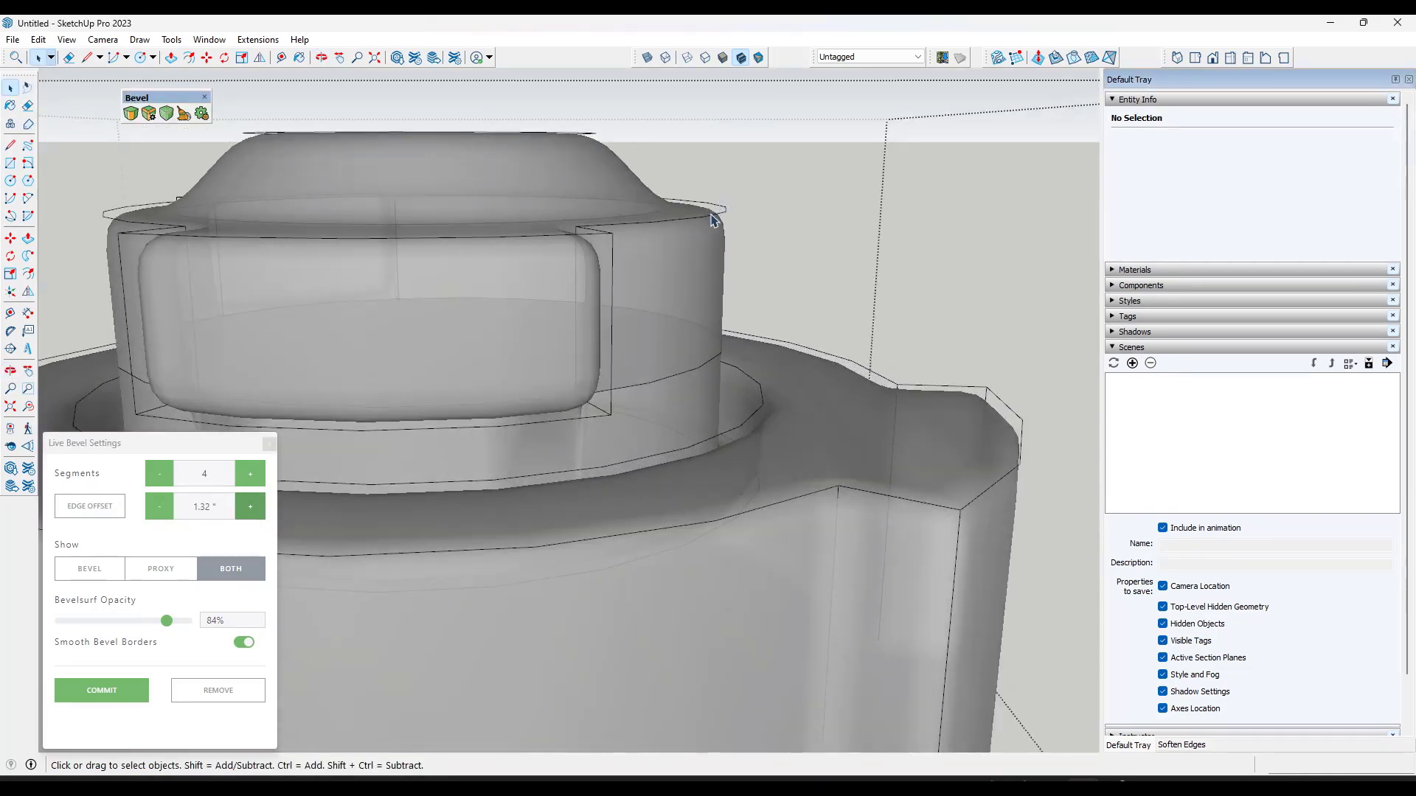
pyautogui.moveTo(205, 514); pyautogui.dragTo(192, 505)
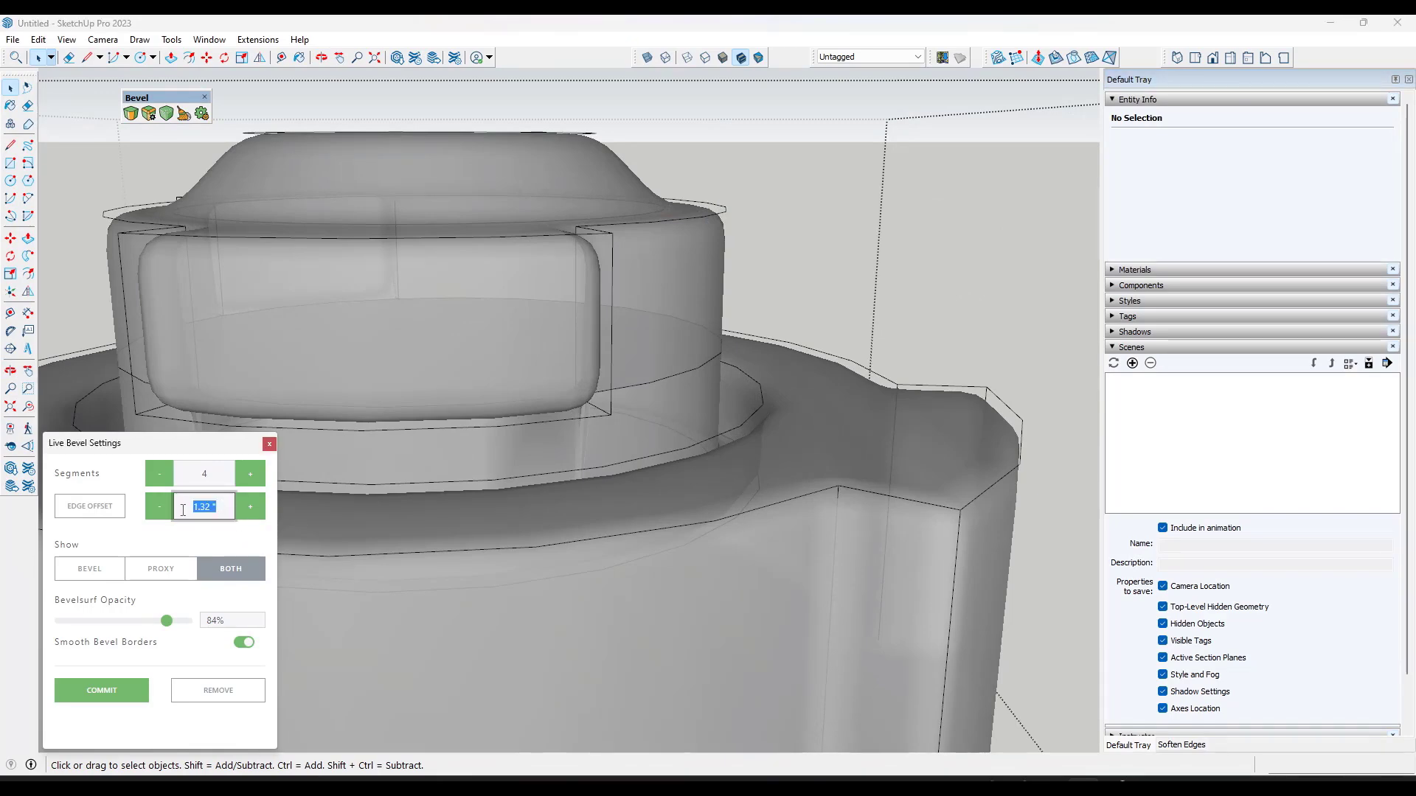
pyautogui.write('2')
pyautogui.press('Tab')
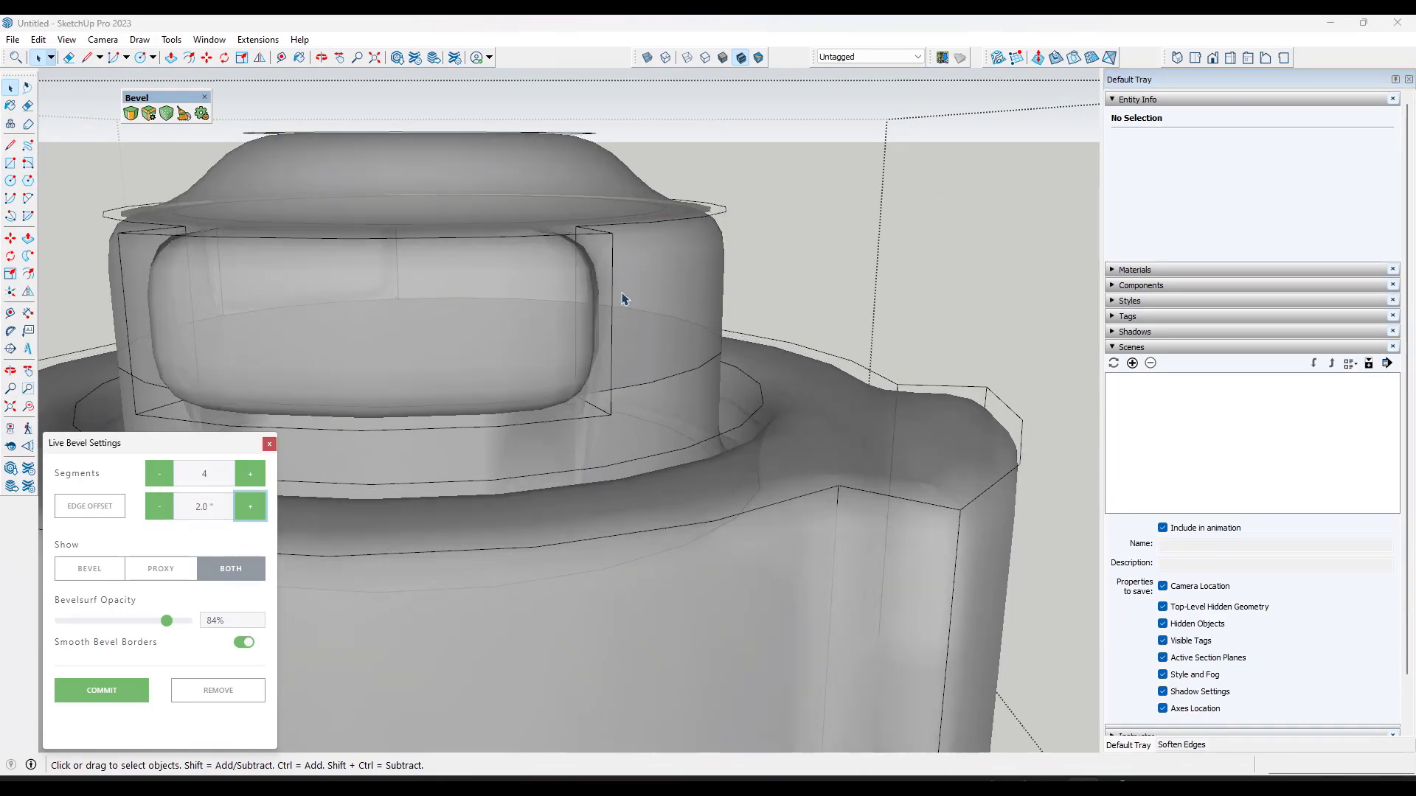
# Set the live bevel's edge offset to 1.5" and leave live bevel editing
pyautogui.moveTo(730, 253); pyautogui.dragTo(693, 247, button='middle')
pyautogui.click(186, 504)
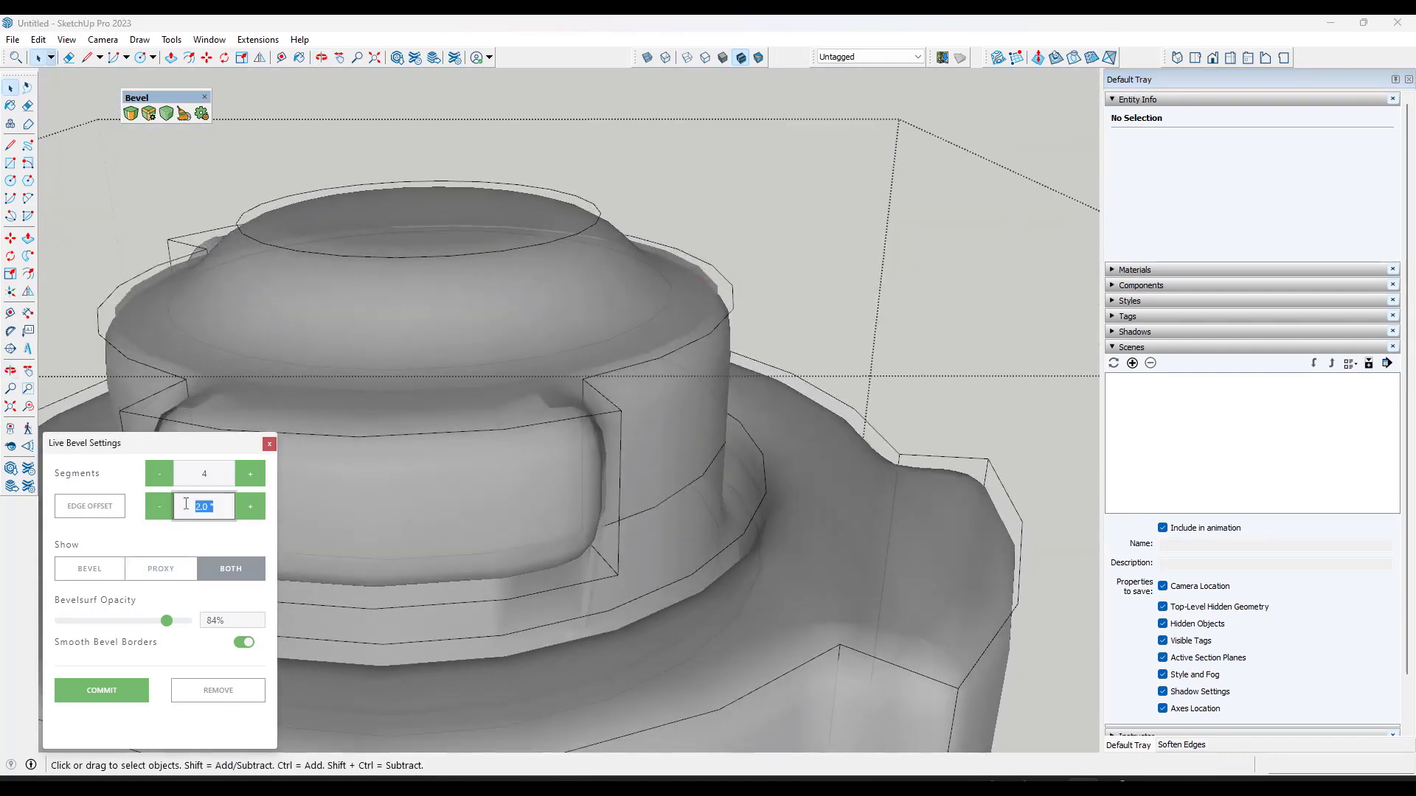
pyautogui.moveTo(578, 506); pyautogui.dragTo(629, 626, button='middle')
pyautogui.scroll(-3, 632, 430)
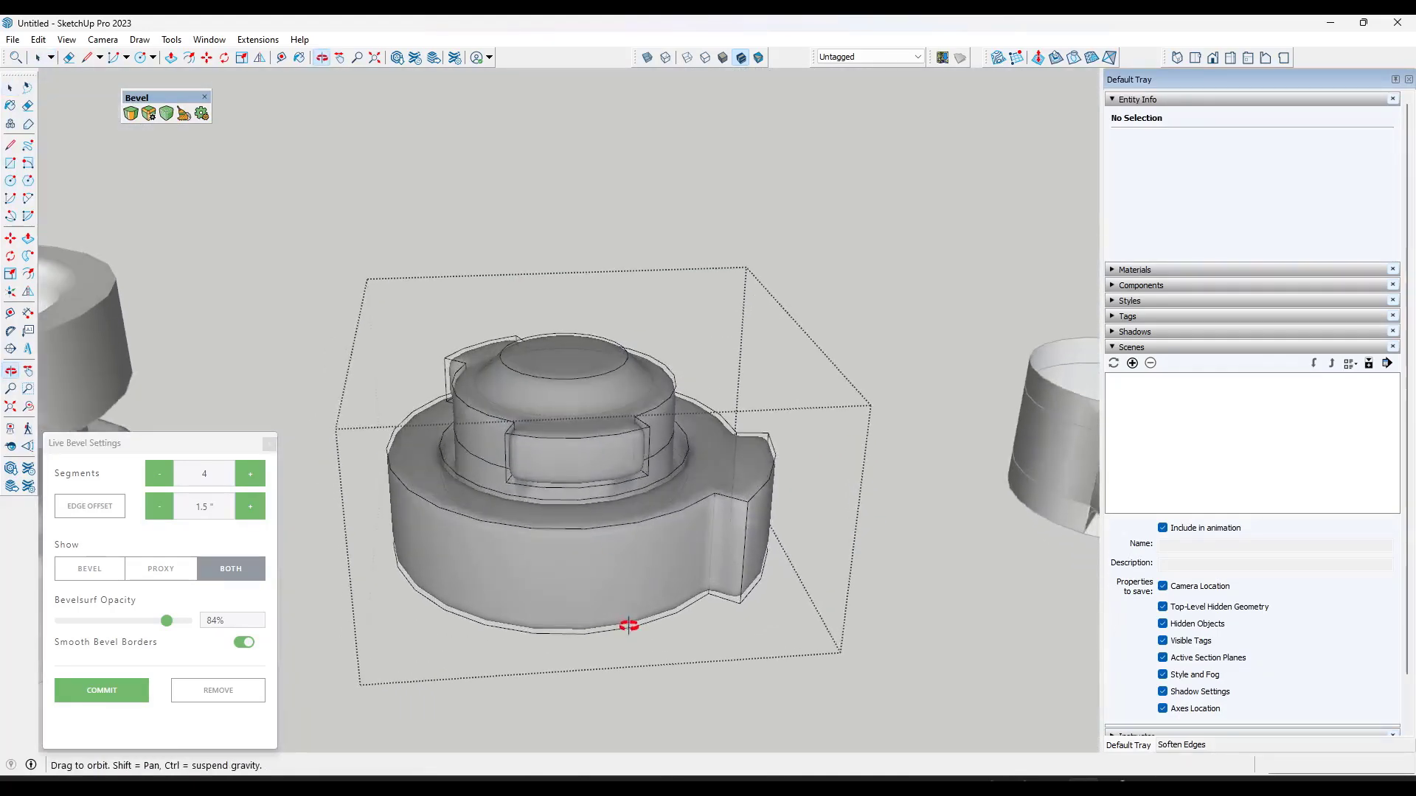
pyautogui.scroll(4, 632, 582)
pyautogui.scroll(-2, 629, 468)
pyautogui.click(930, 226)
# Select the stepped hub group and reopen its live bevel settings for editing
pyautogui.moveTo(853, 340); pyautogui.dragTo(847, 420, button='middle')
pyautogui.scroll(-3, 714, 405)
pyautogui.scroll(2, 824, 438)
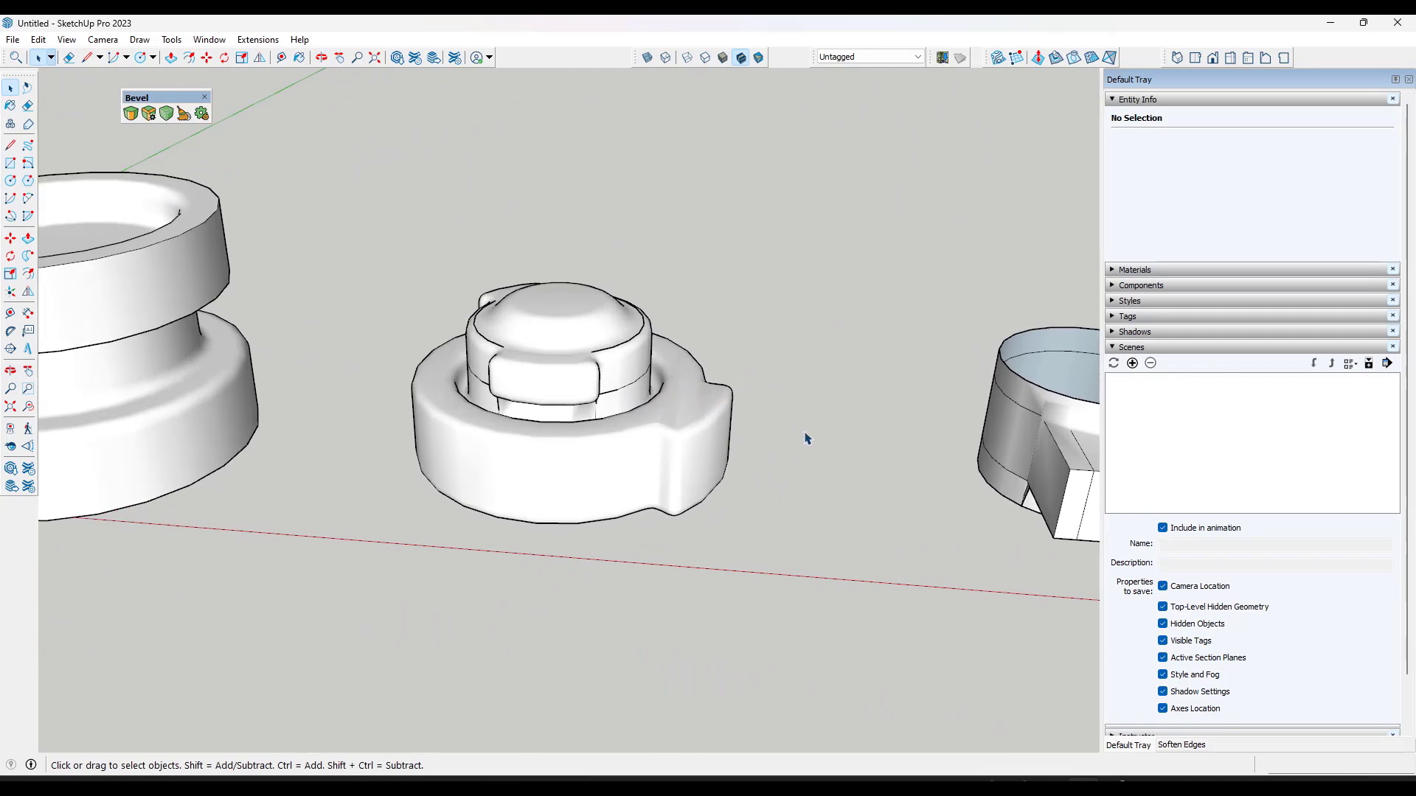
pyautogui.scroll(-1, 878, 467)
pyautogui.scroll(-2, 632, 468)
pyautogui.click(620, 446)
pyautogui.scroll(2, 679, 429)
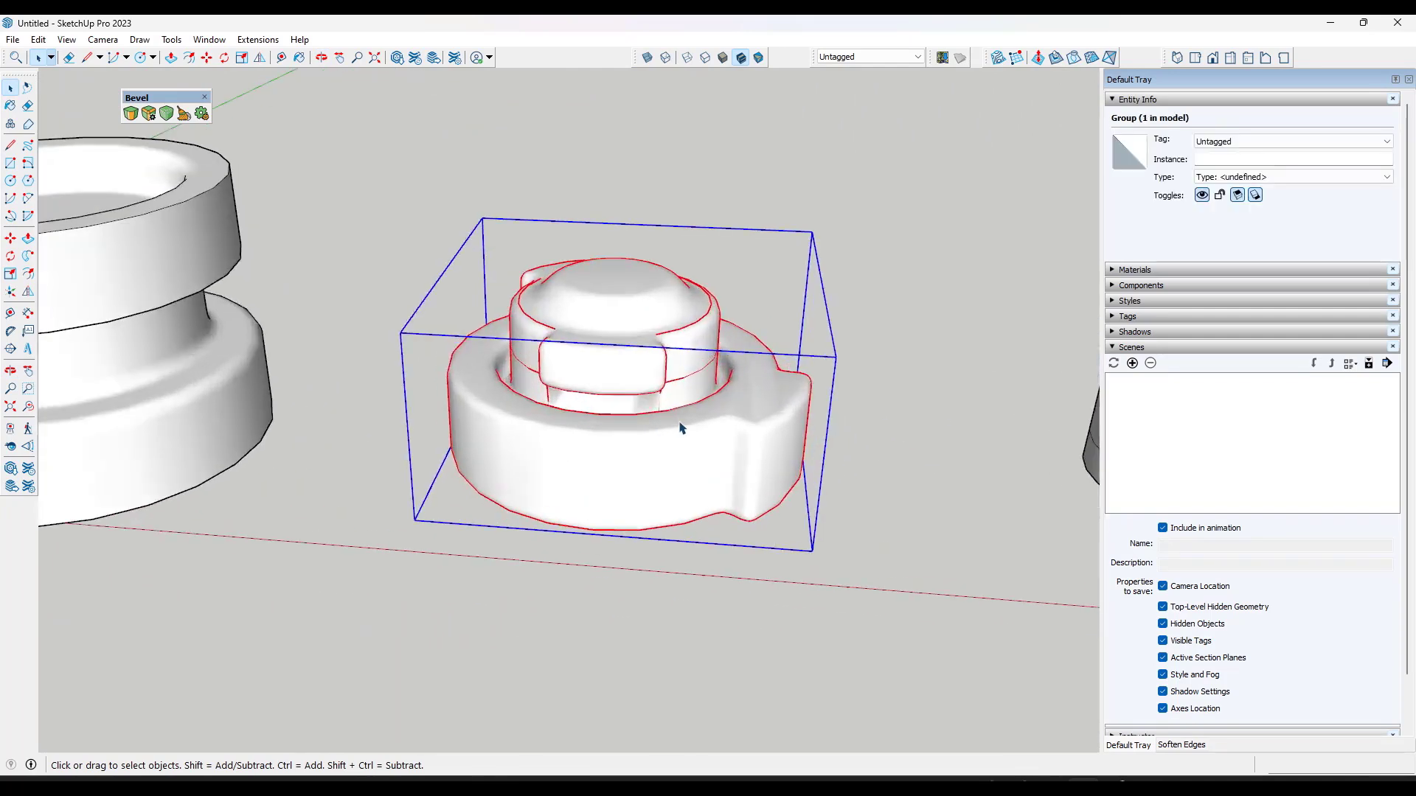
pyautogui.click(160, 111)
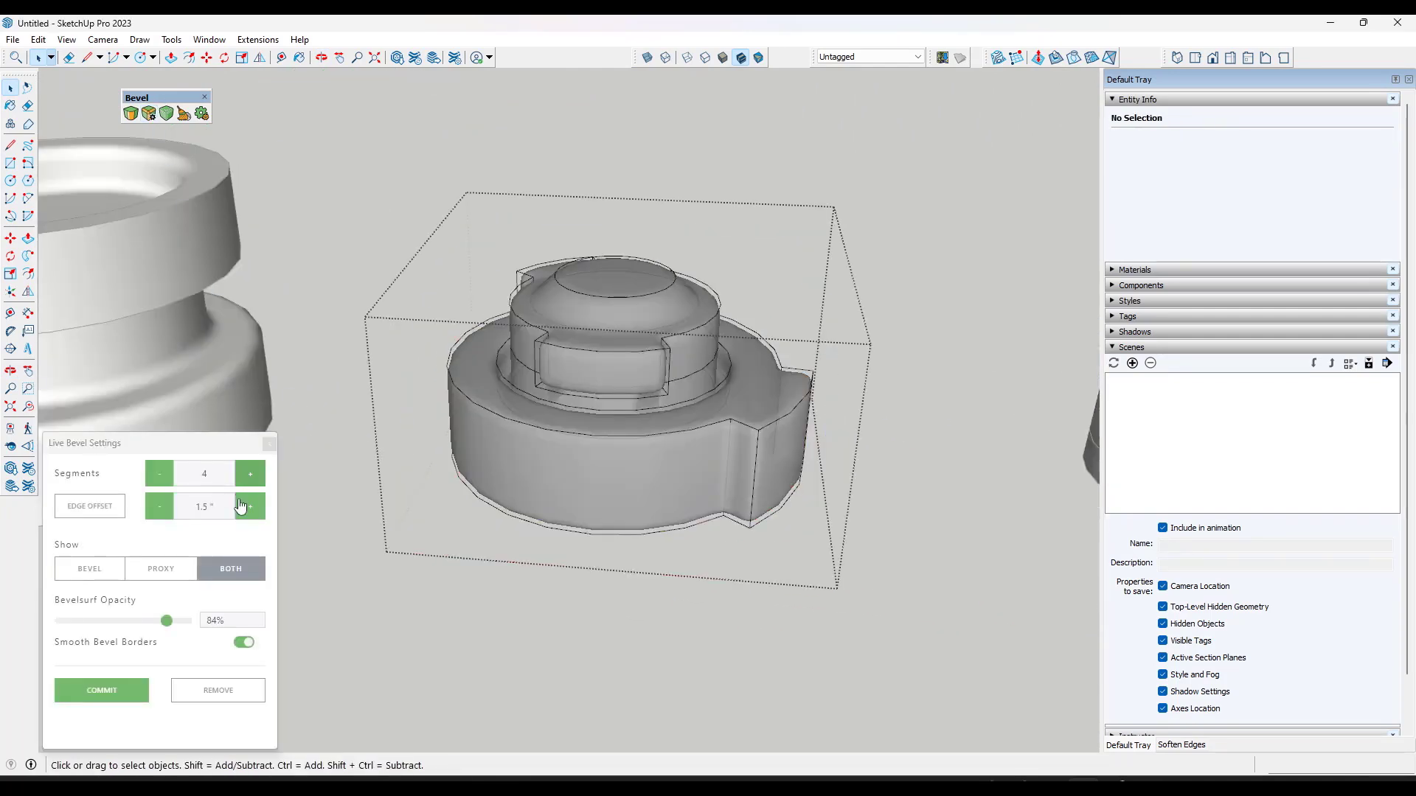
# Reduce the live bevel's edge offset on the stepped hub group to 1"
pyautogui.click(160, 507)
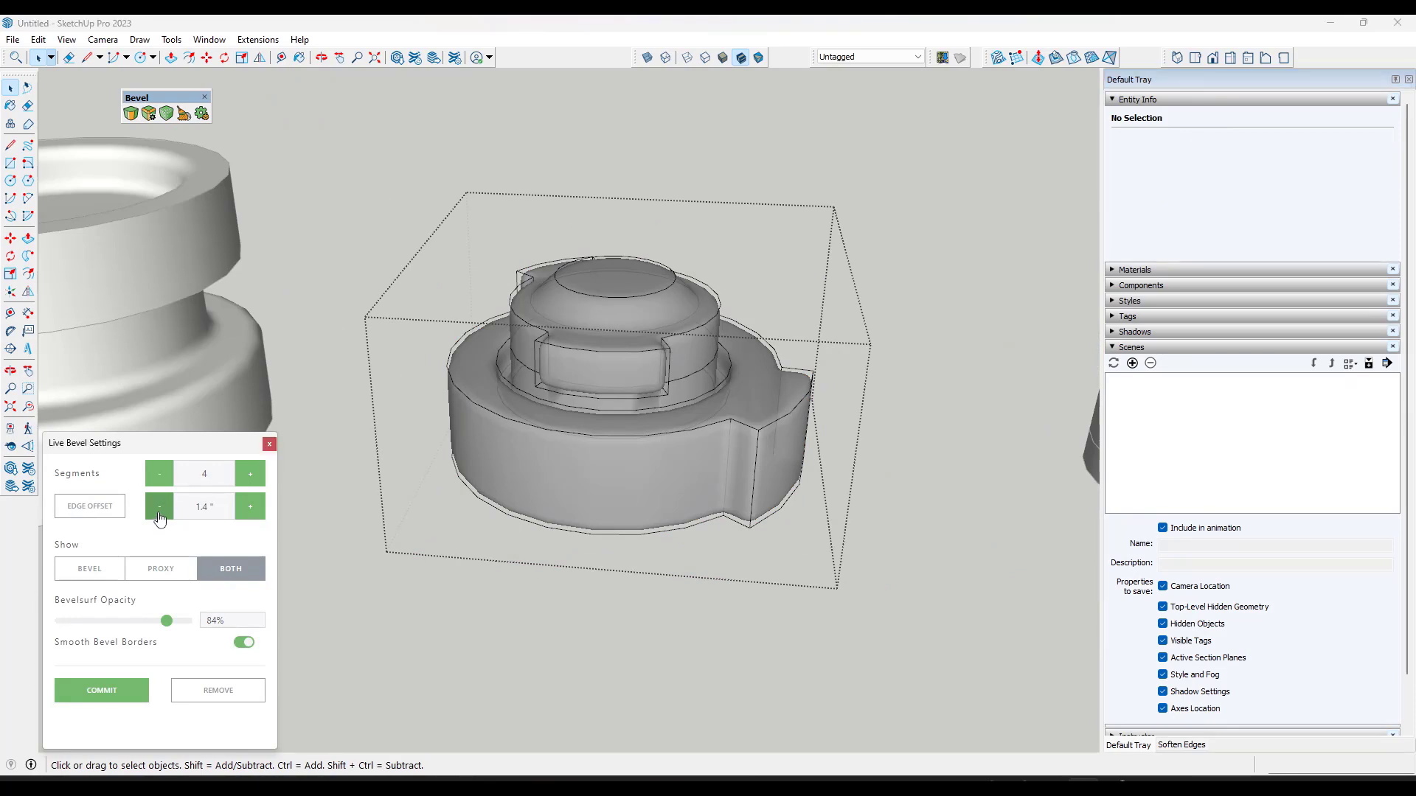
pyautogui.click(158, 513)
pyautogui.click(158, 513)
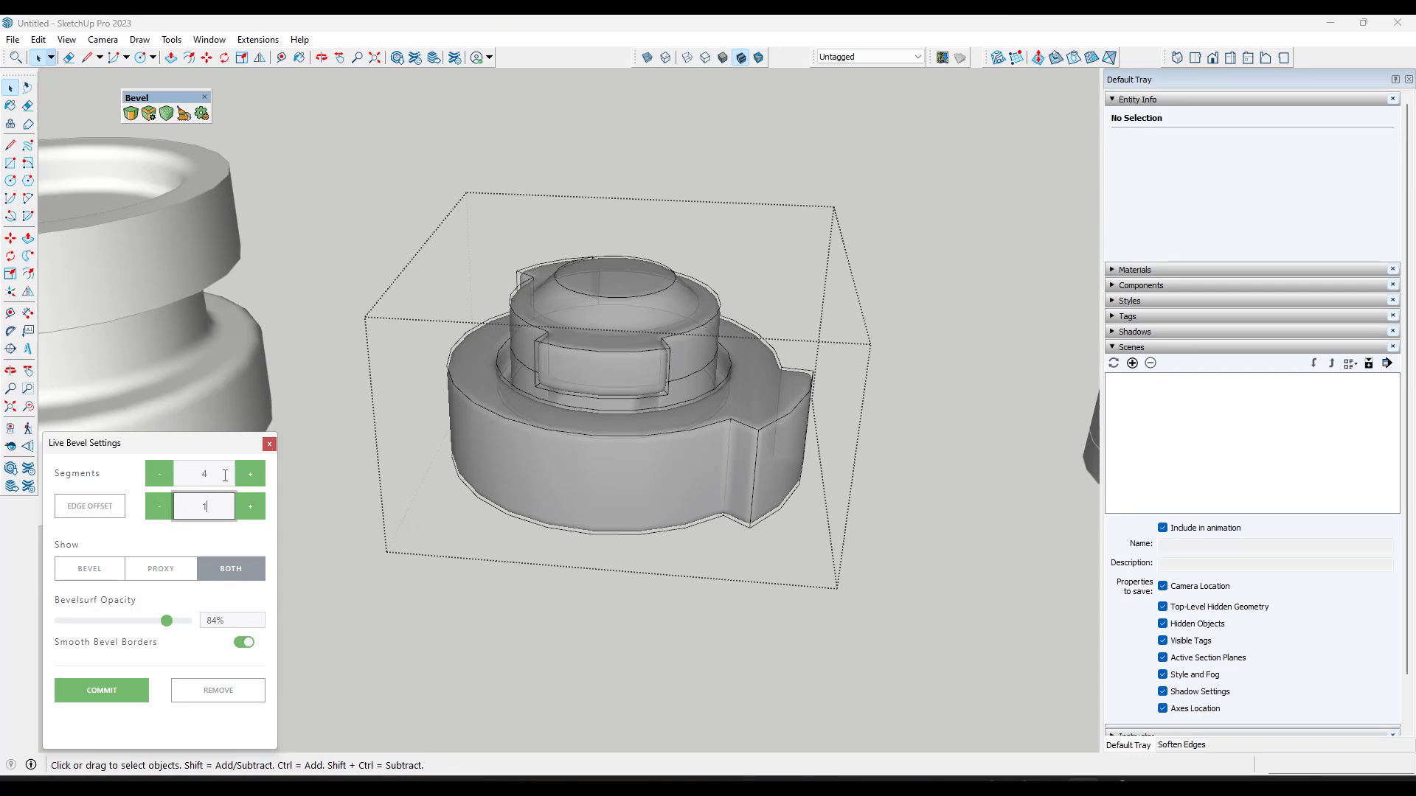
pyautogui.write('1')
# Set the live bevel on the stepped hub group to 1 segment
pyautogui.click(225, 477)
pyautogui.scroll(6, 658, 281)
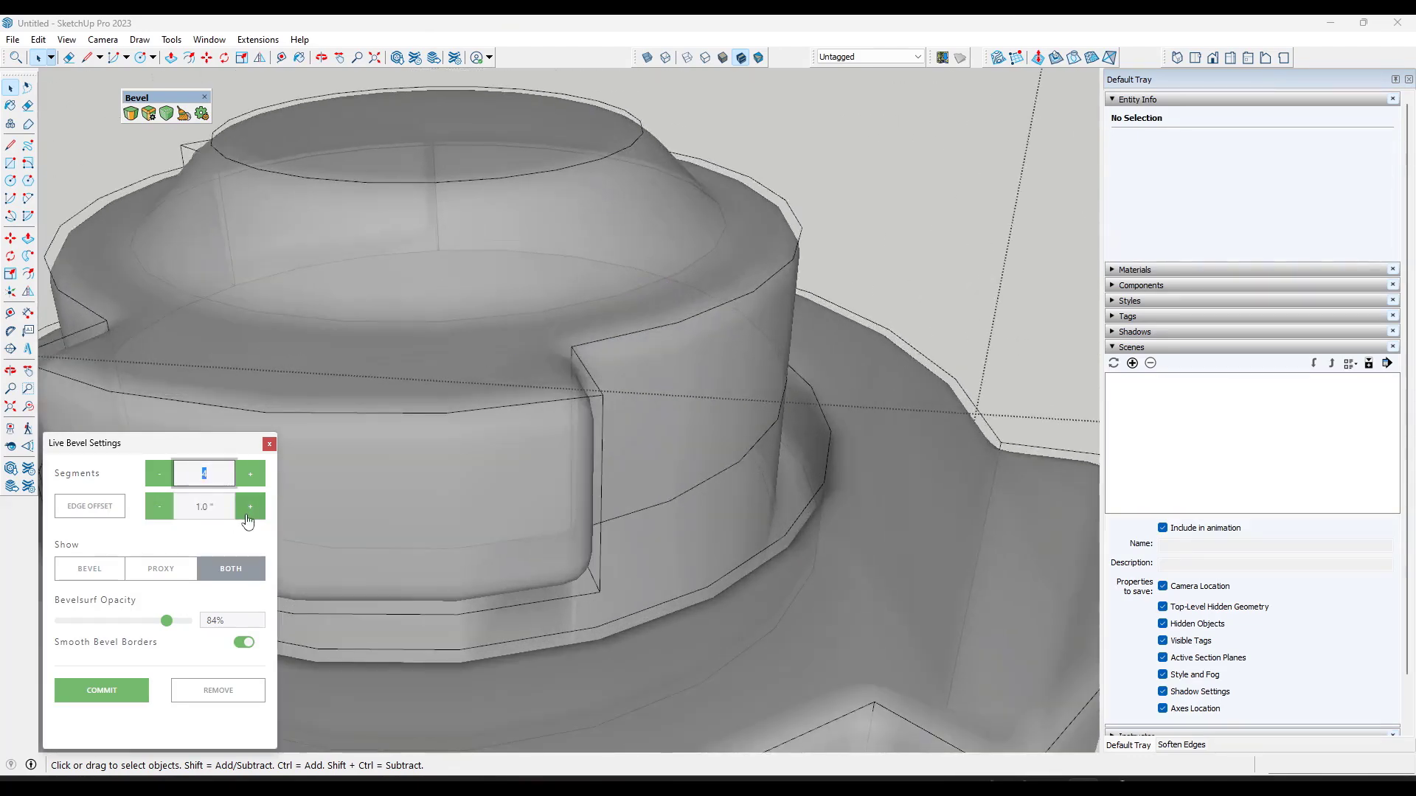
pyautogui.press('Tab')
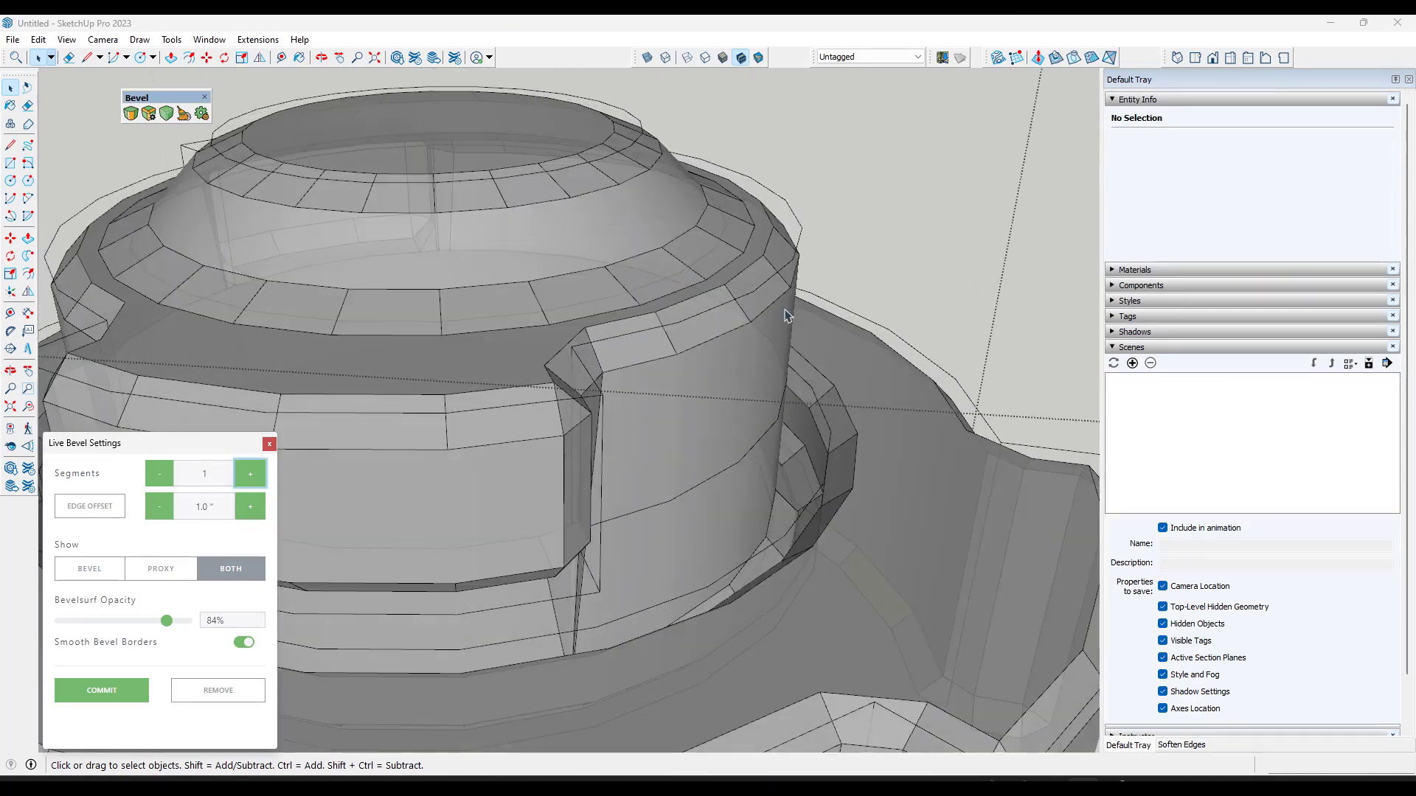
pyautogui.scroll(-3, 749, 260)
pyautogui.moveTo(780, 553); pyautogui.dragTo(763, 483, button='middle')
pyautogui.scroll(-1, 811, 496)
pyautogui.scroll(-1, 809, 494)
pyautogui.scroll(-1, 727, 483)
pyautogui.scroll(2, 838, 525)
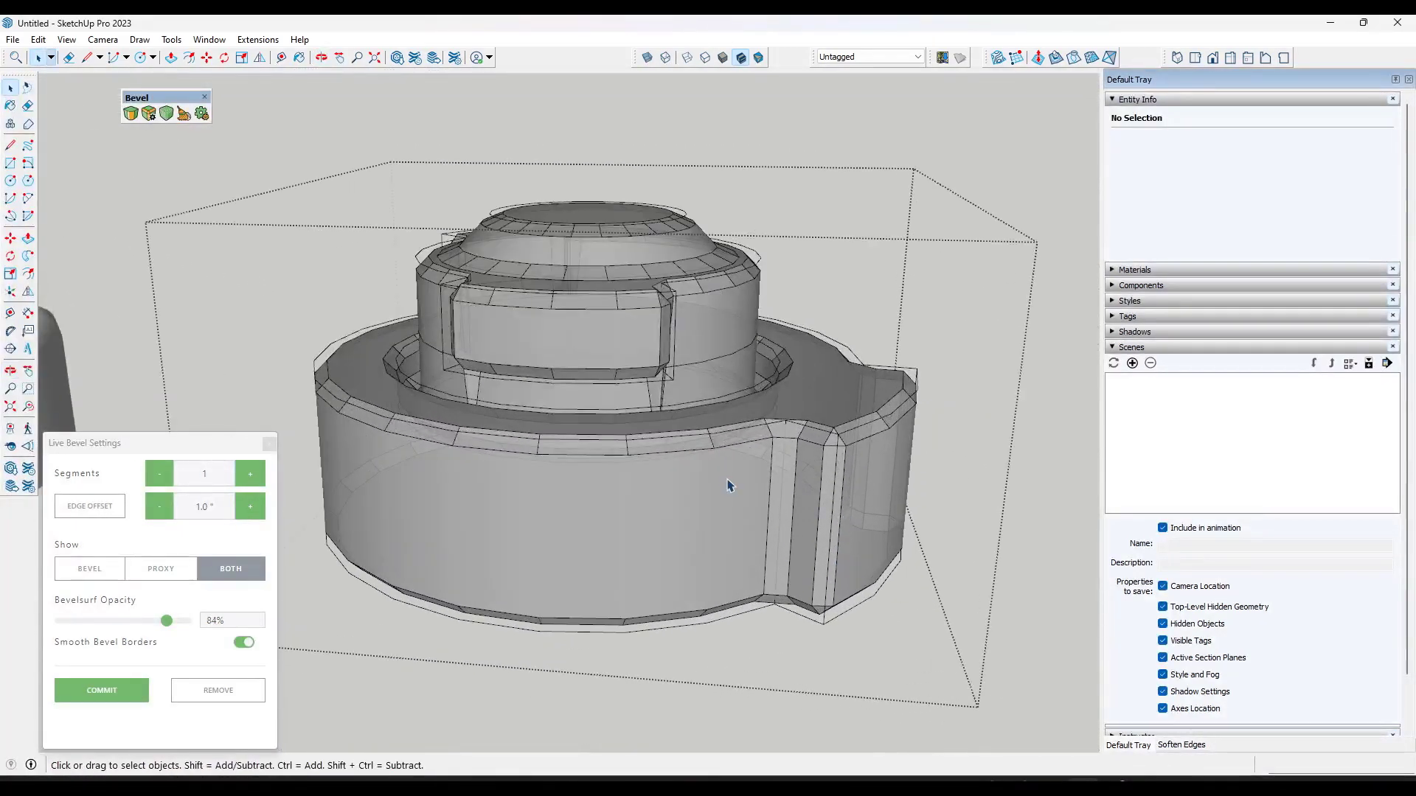
# Compare the stepped hub's bevel-only and proxy-only displays, and show both together again
pyautogui.click(89, 569)
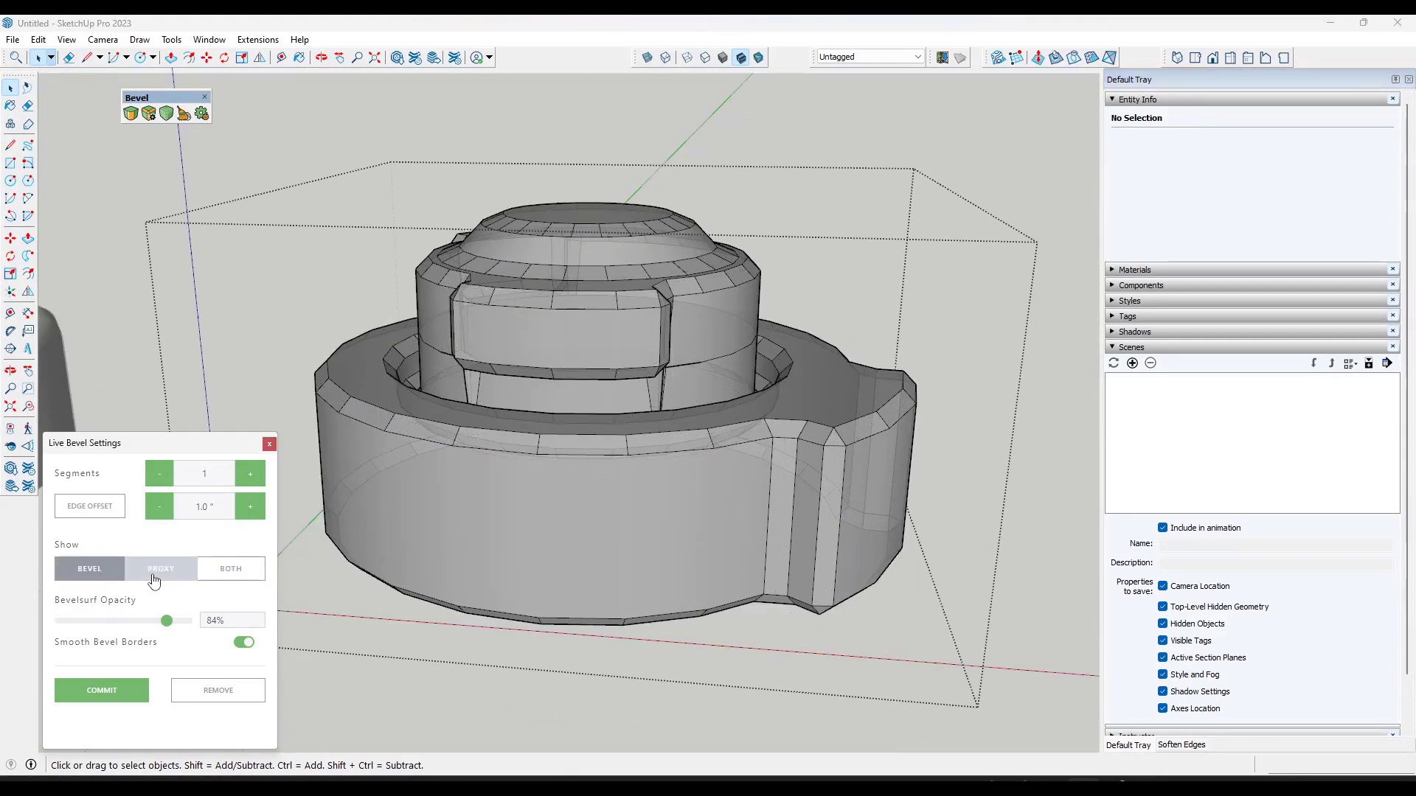
pyautogui.click(151, 579)
pyautogui.click(106, 580)
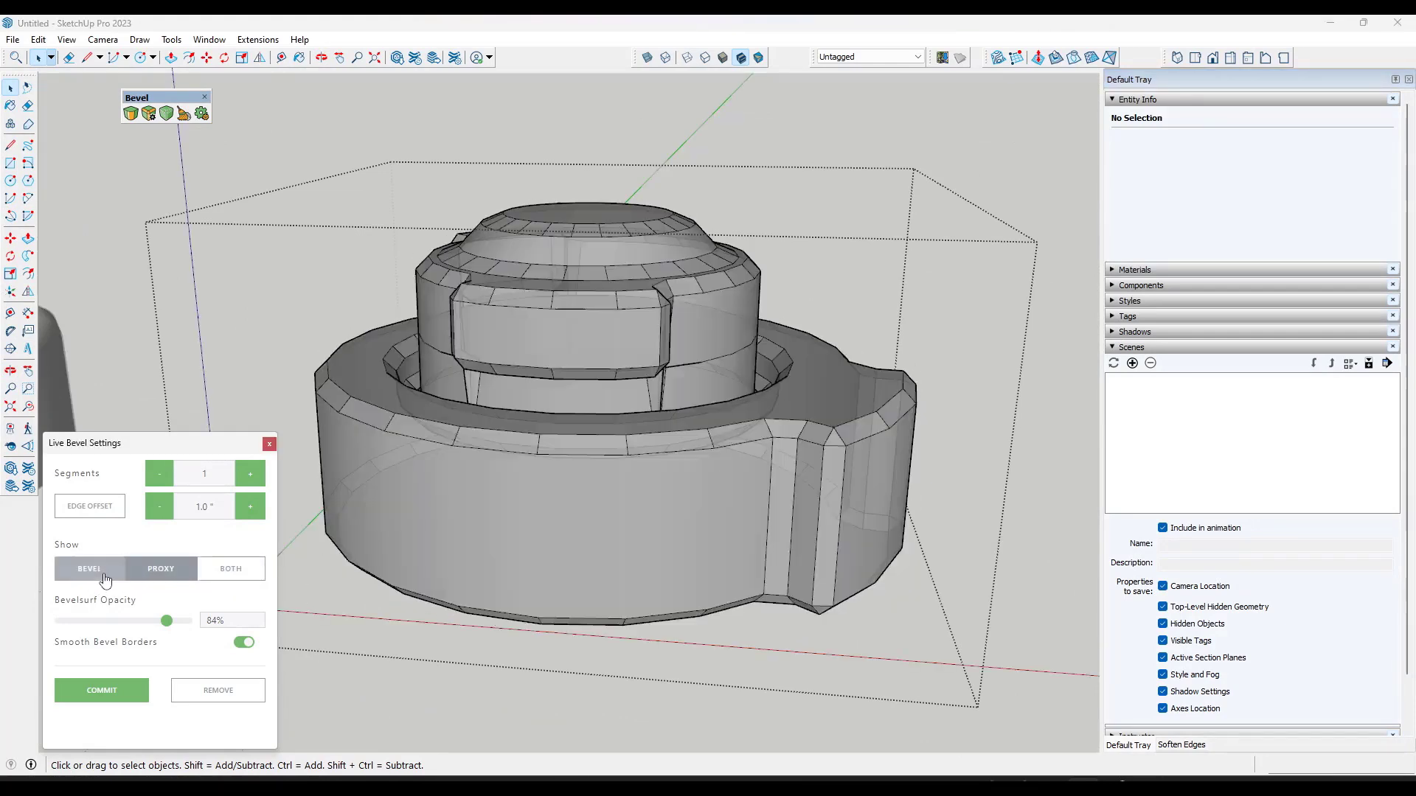
pyautogui.click(166, 582)
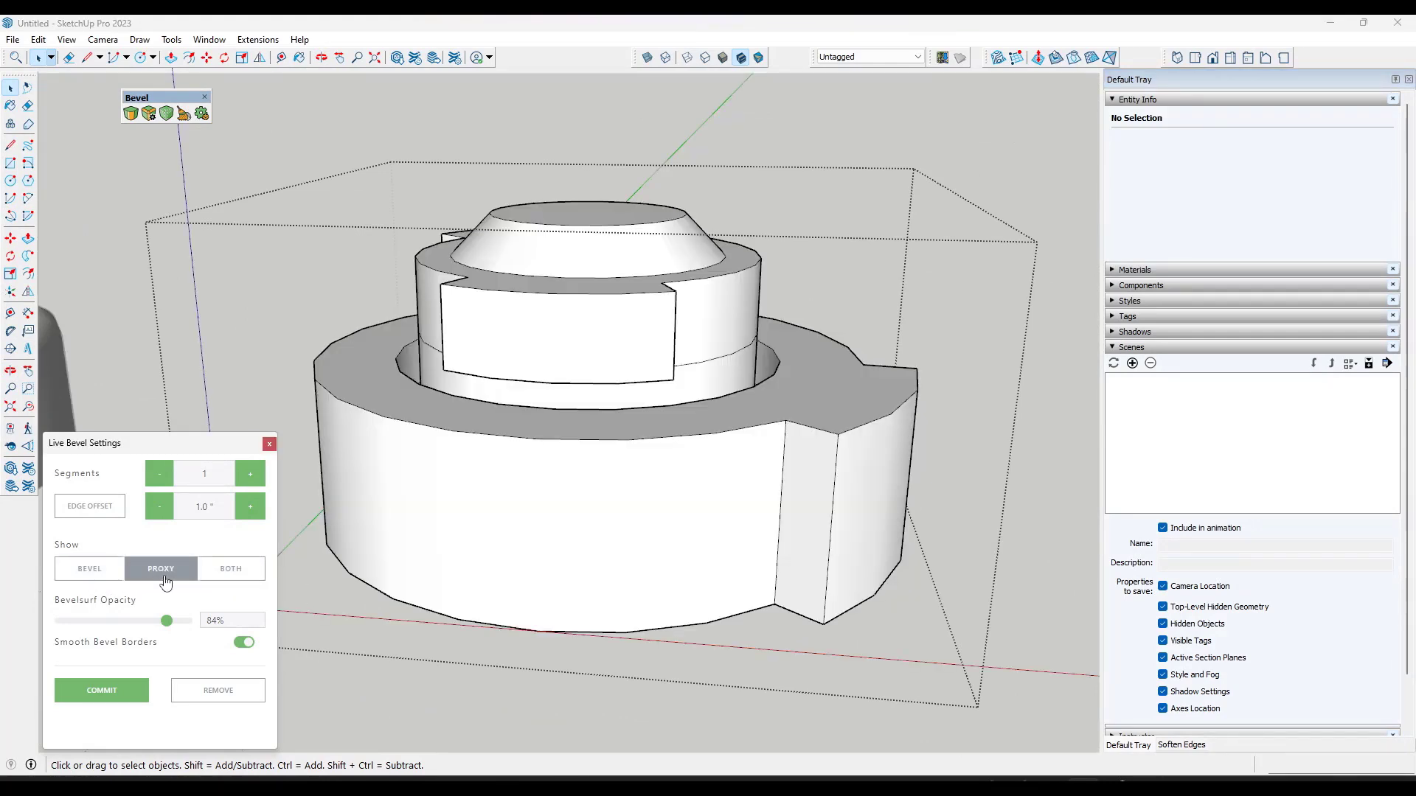
pyautogui.click(230, 575)
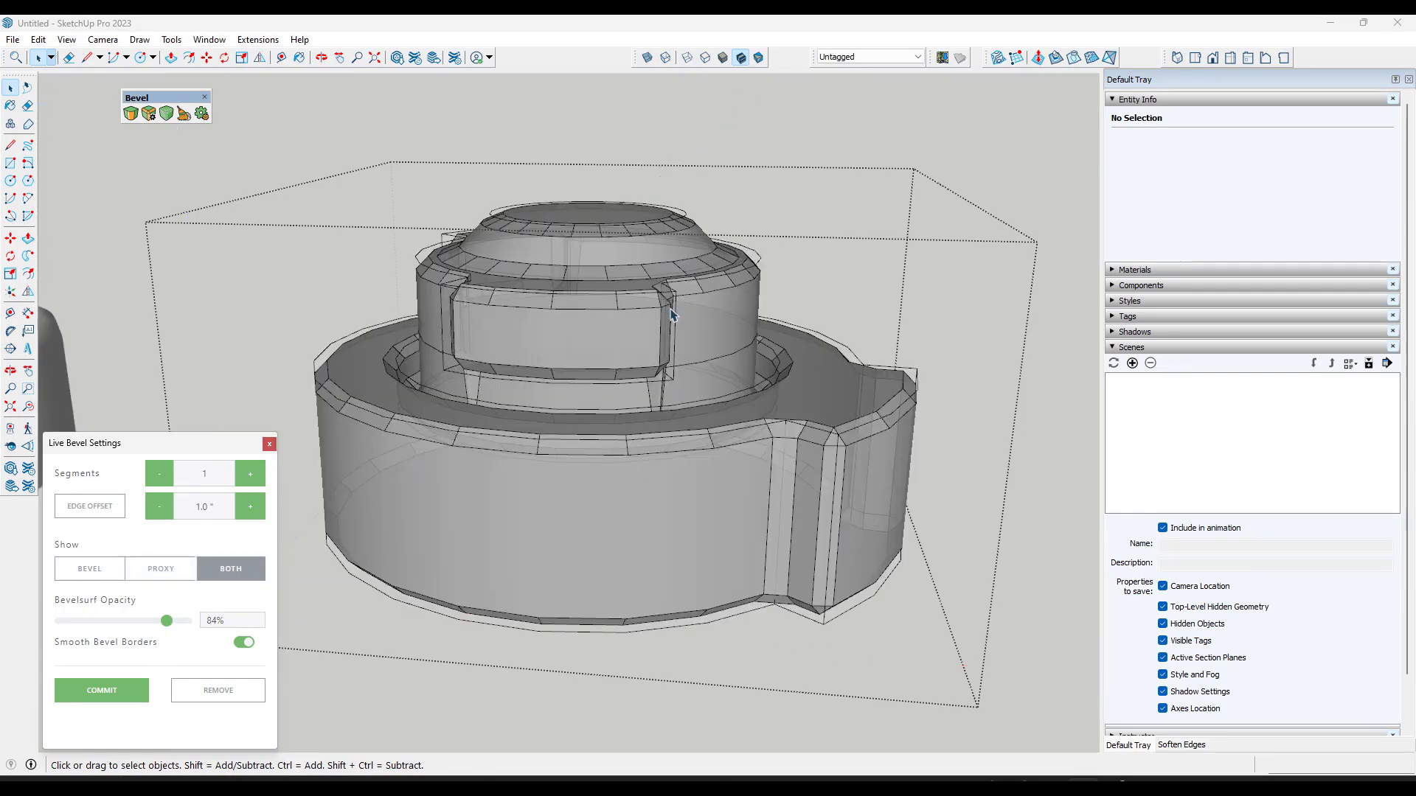
# Pick an offset reference point on the upper ring's edge and set the live bevel's edge offset to about 0.6" in the model
pyautogui.moveTo(670, 313); pyautogui.dragTo(668, 346, button='middle')
pyautogui.click(90, 505)
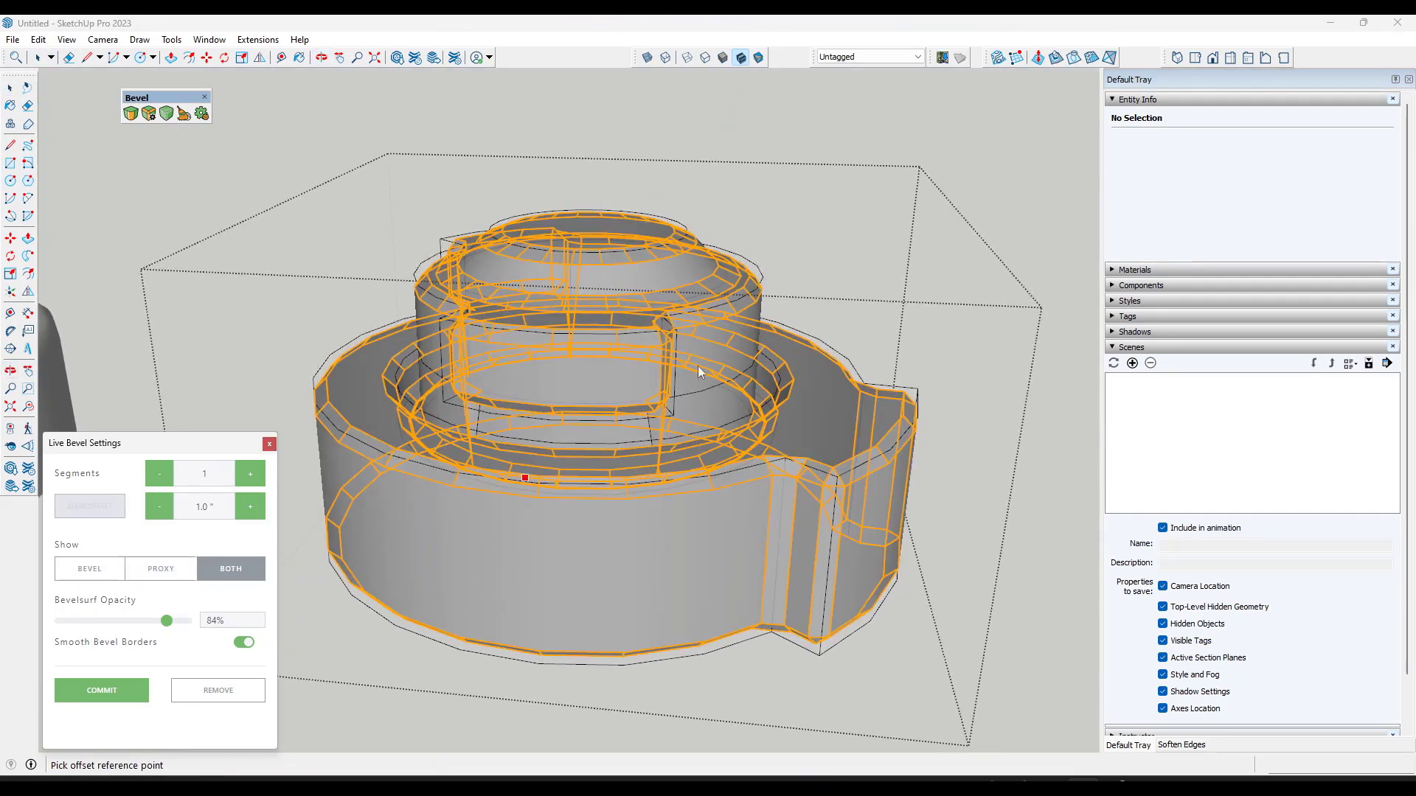
pyautogui.click(763, 295)
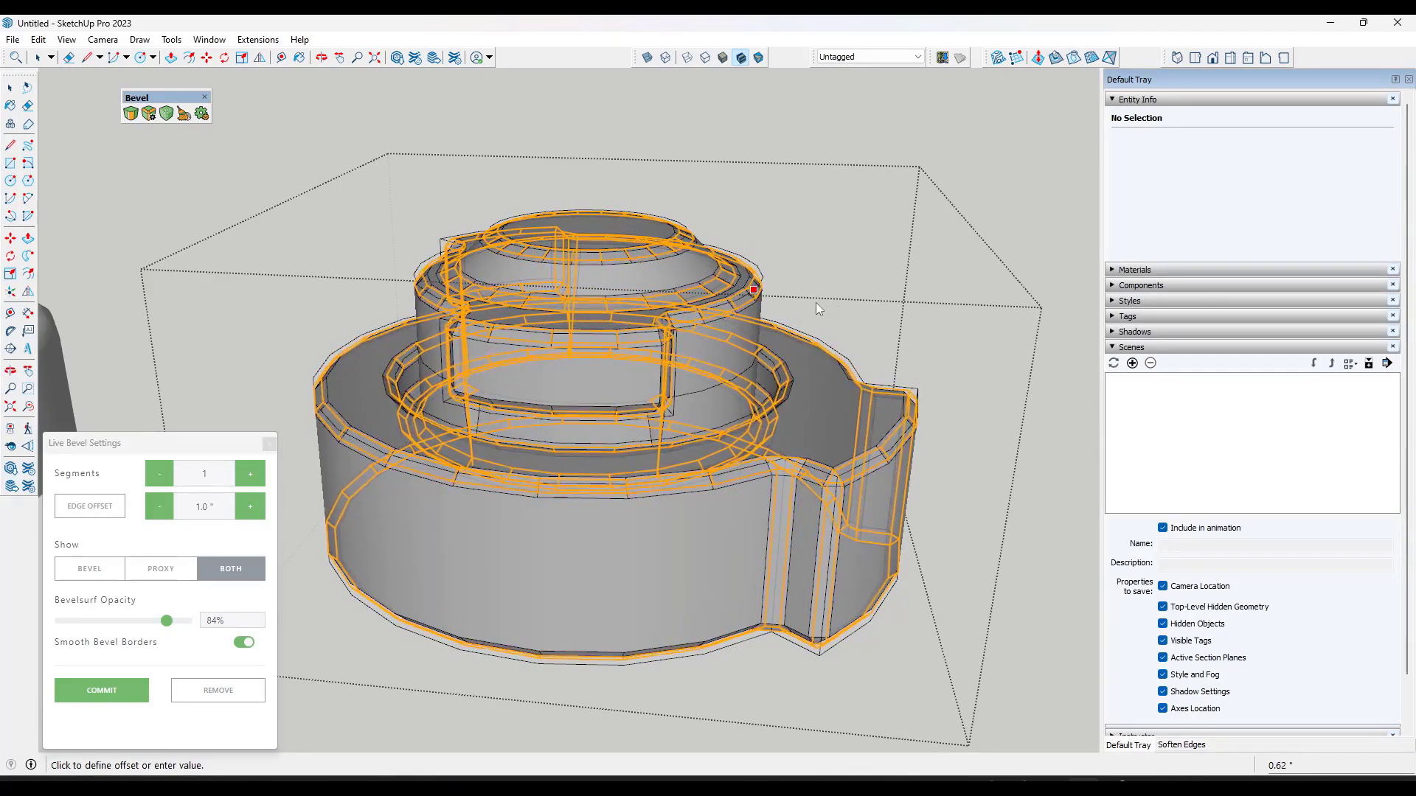
pyautogui.click(809, 305)
pyautogui.moveTo(796, 433); pyautogui.dragTo(829, 317, button='middle')
pyautogui.scroll(-2, 842, 254)
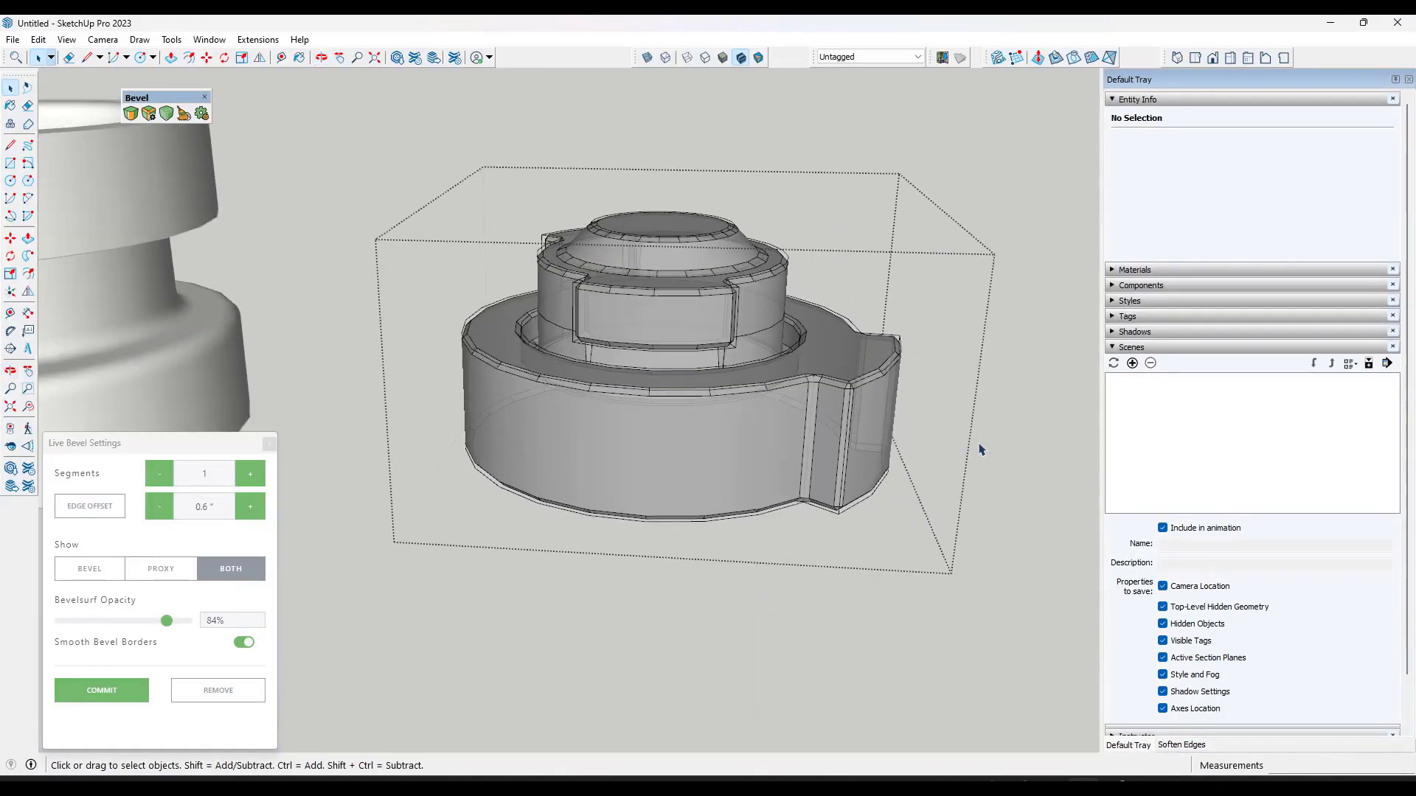
pyautogui.moveTo(986, 436)
pyautogui.mouseDown(button='middle')
pyautogui.moveTo(464, 411)
pyautogui.moveTo(809, 464)
pyautogui.moveTo(728, 406)
pyautogui.moveTo(883, 426)
pyautogui.mouseUp(button='middle')
# Reopen the stepped hub group's live bevel, remove the bevel, and undo the removal
pyautogui.click(728, 406)
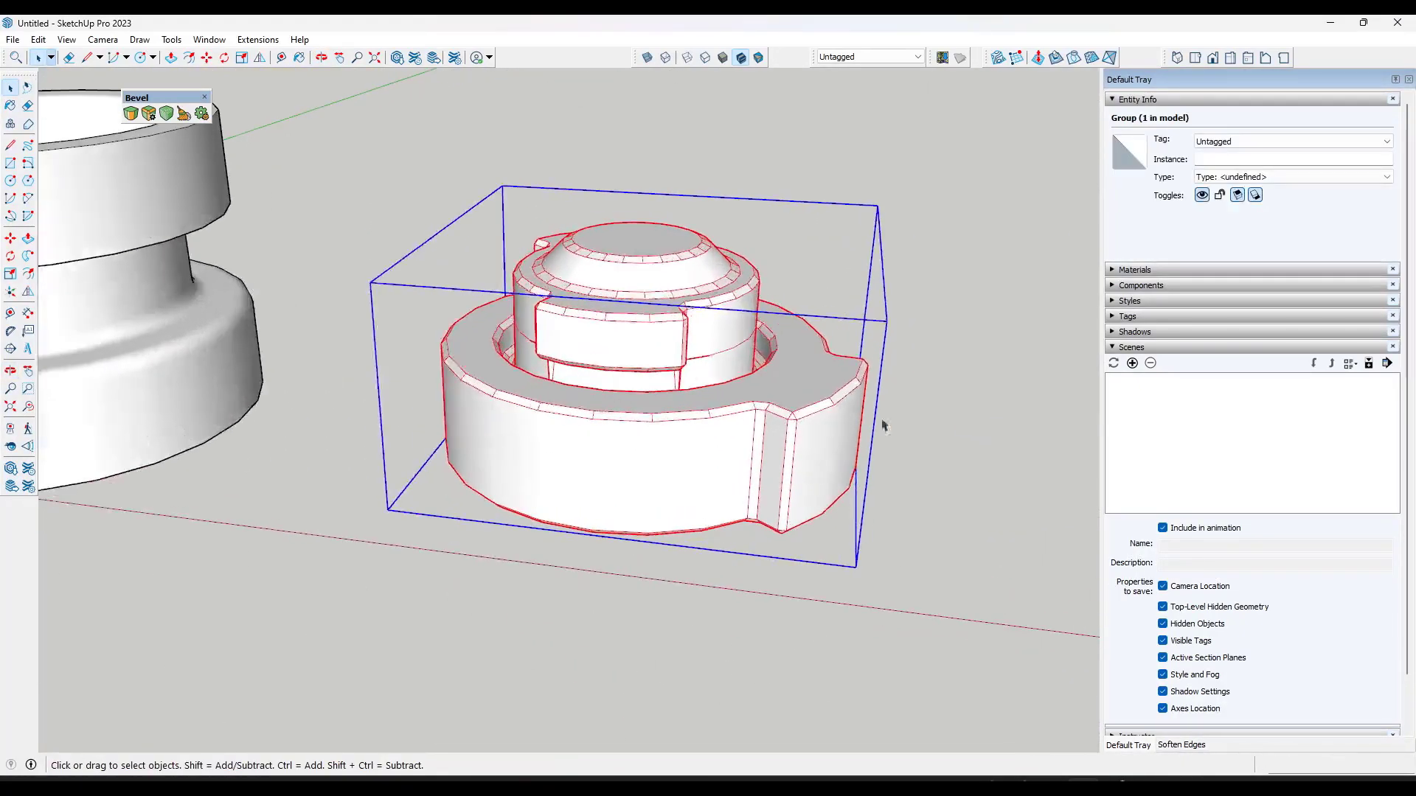
pyautogui.click(150, 114)
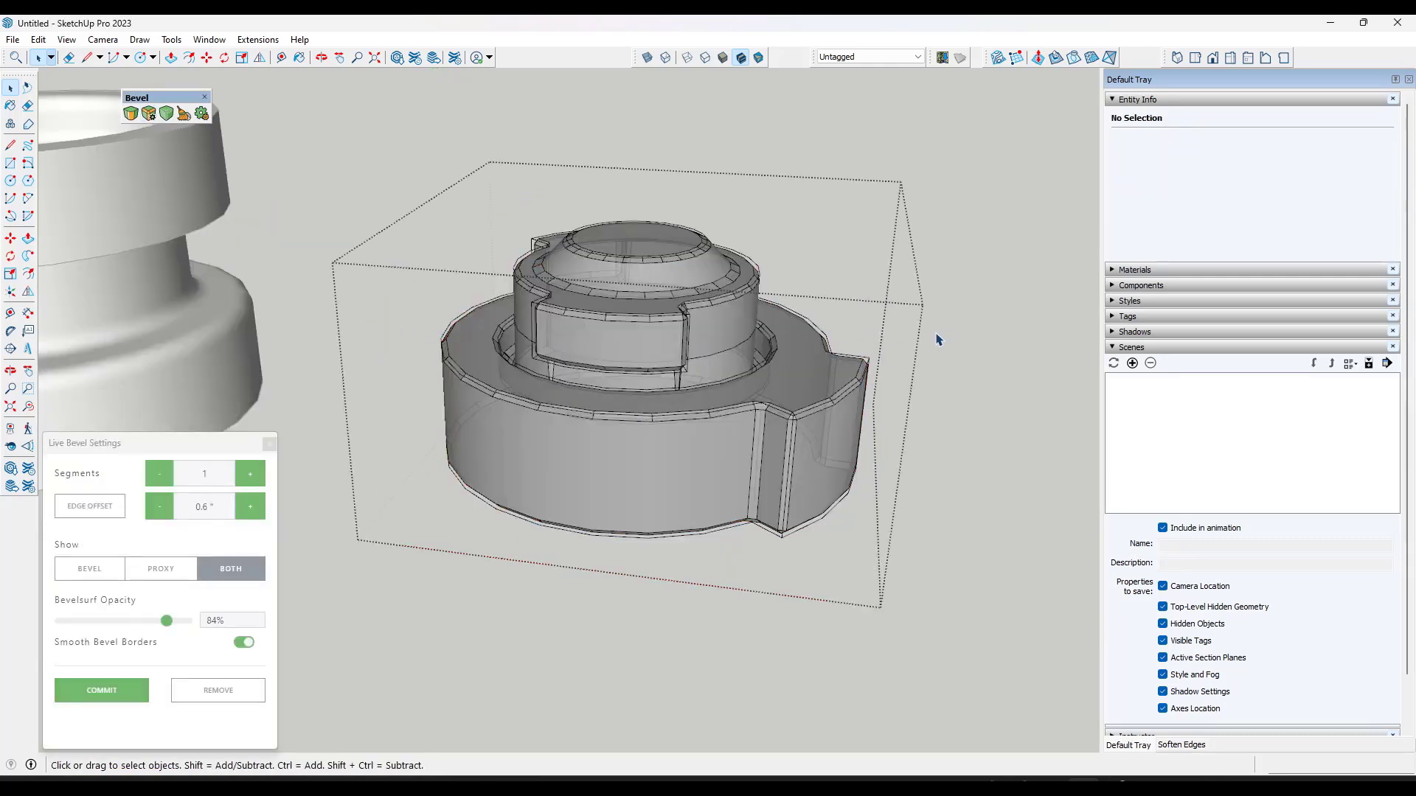
pyautogui.click(220, 692)
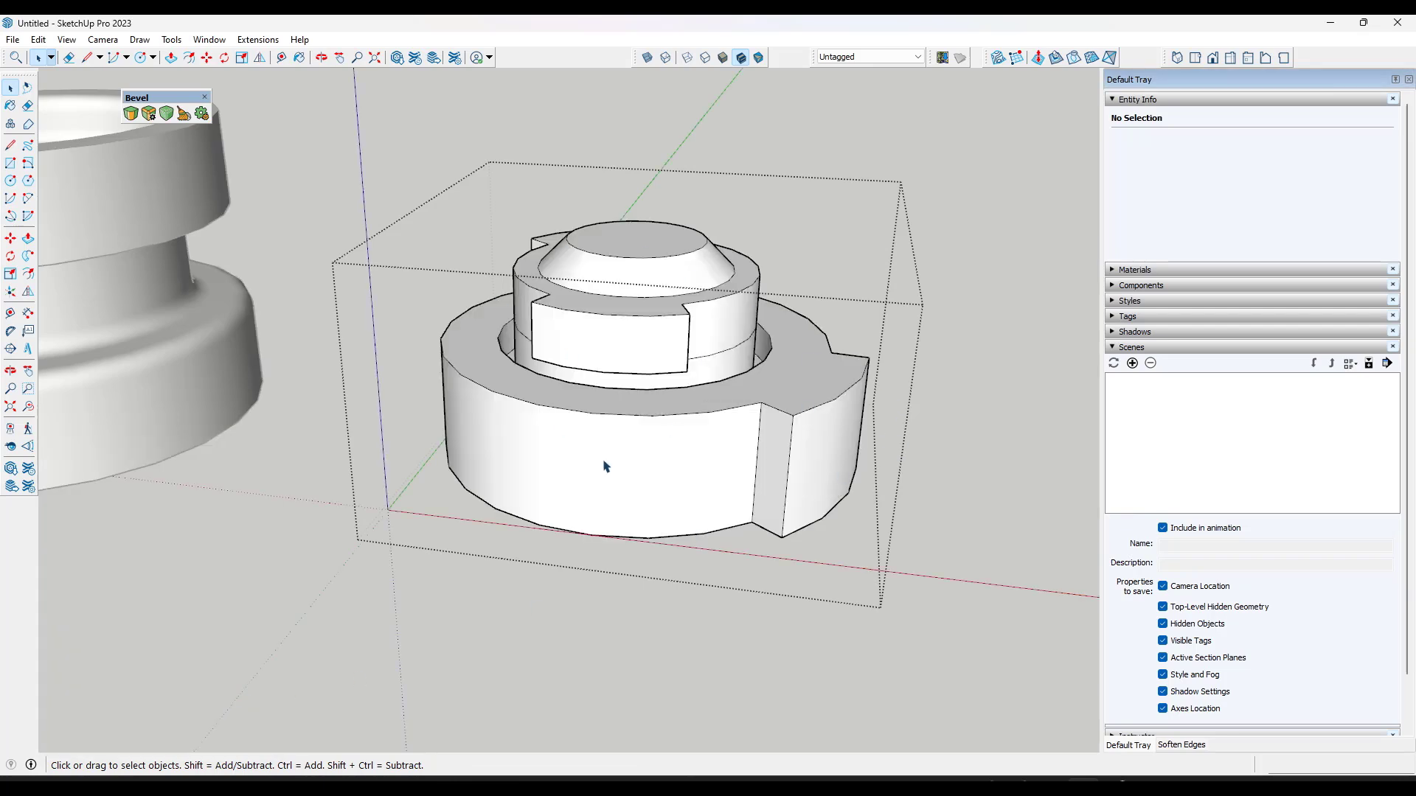
pyautogui.hotkey('ctrl', 'z')
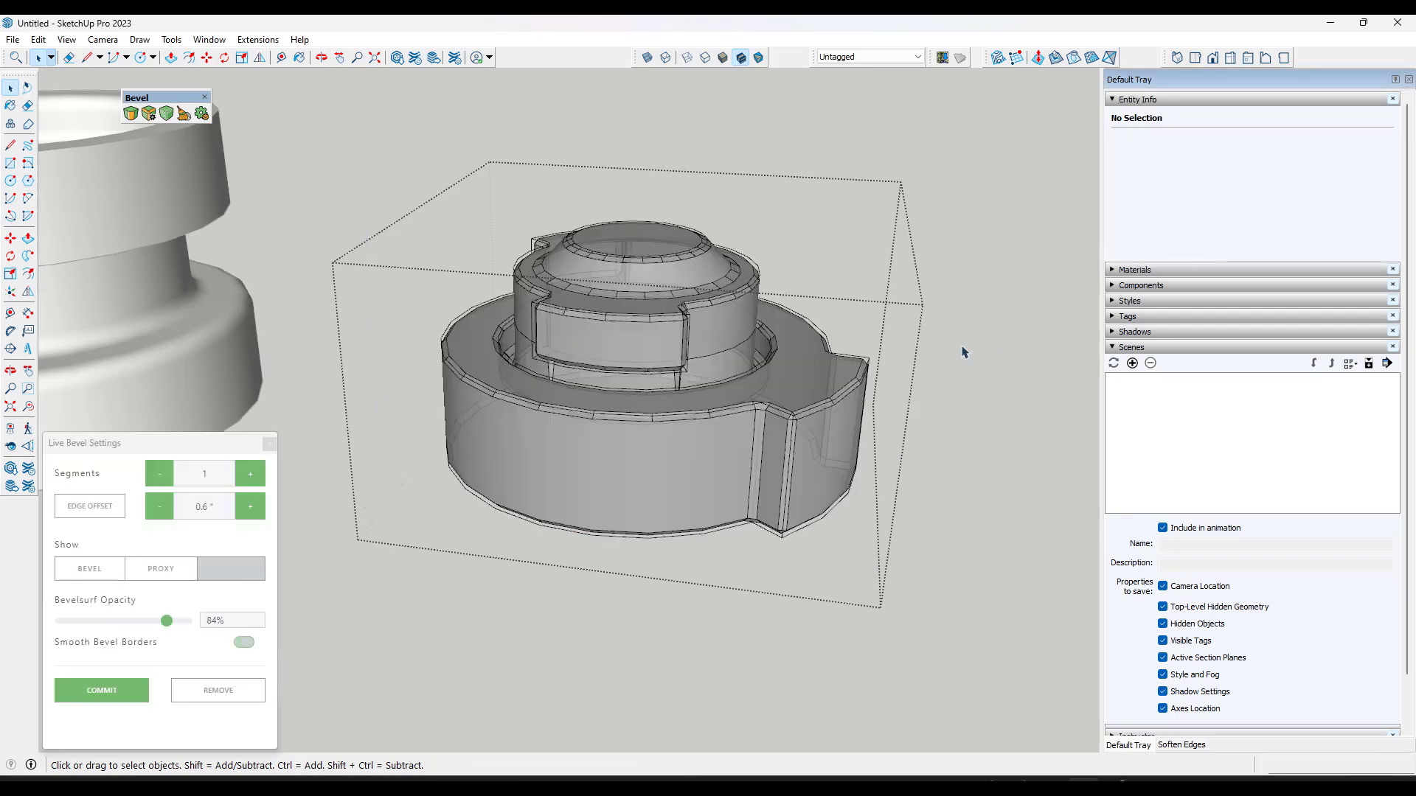
pyautogui.hotkey('ctrl', 'y')
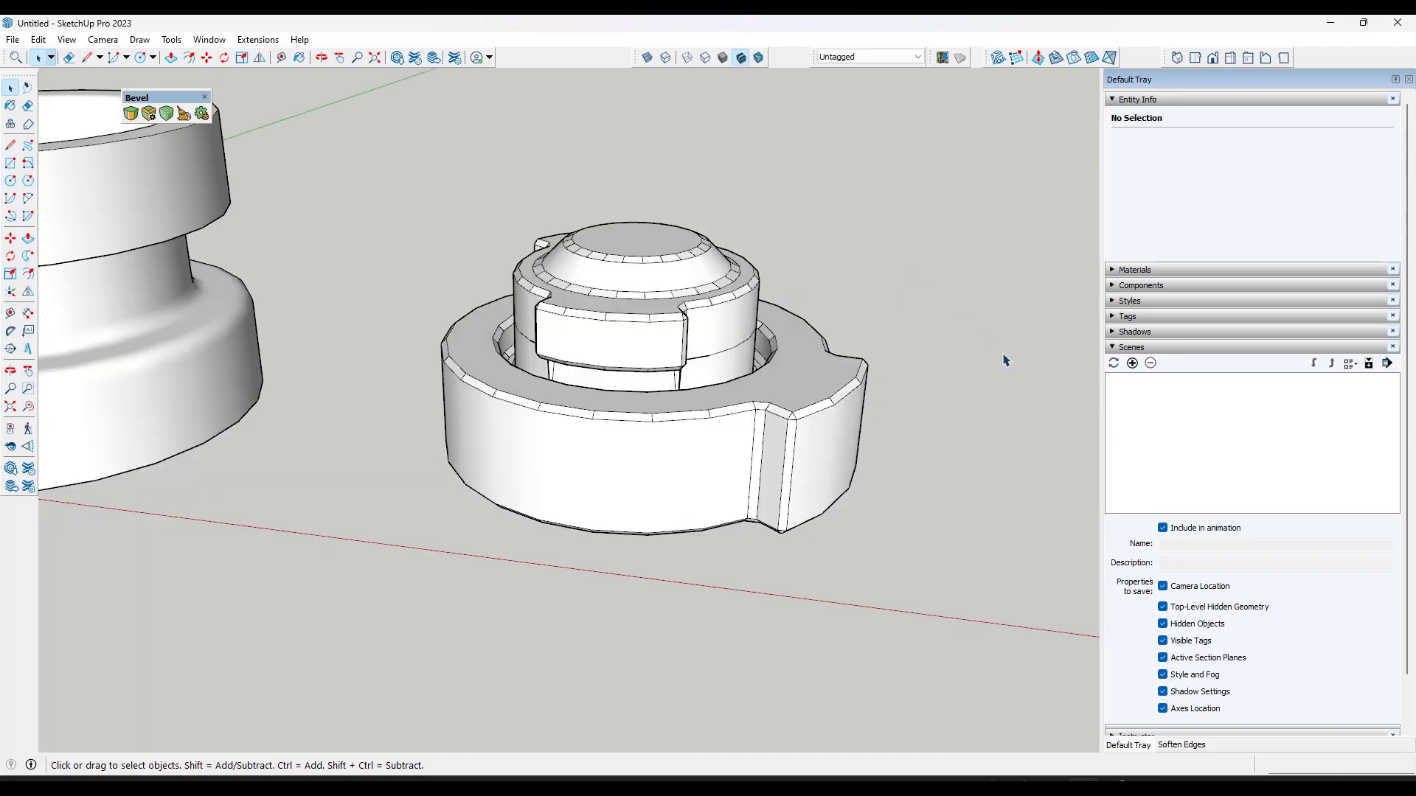
# Reopen the stepped hub group's live bevel, commit it to regular geometry, and leave the group
pyautogui.click(745, 403)
pyautogui.moveTo(708, 433)
pyautogui.mouseDown(button='middle')
pyautogui.moveTo(948, 427)
pyautogui.moveTo(828, 410)
pyautogui.moveTo(578, 426)
pyautogui.moveTo(635, 449)
pyautogui.moveTo(741, 452)
pyautogui.moveTo(721, 410)
pyautogui.mouseUp(button='middle')
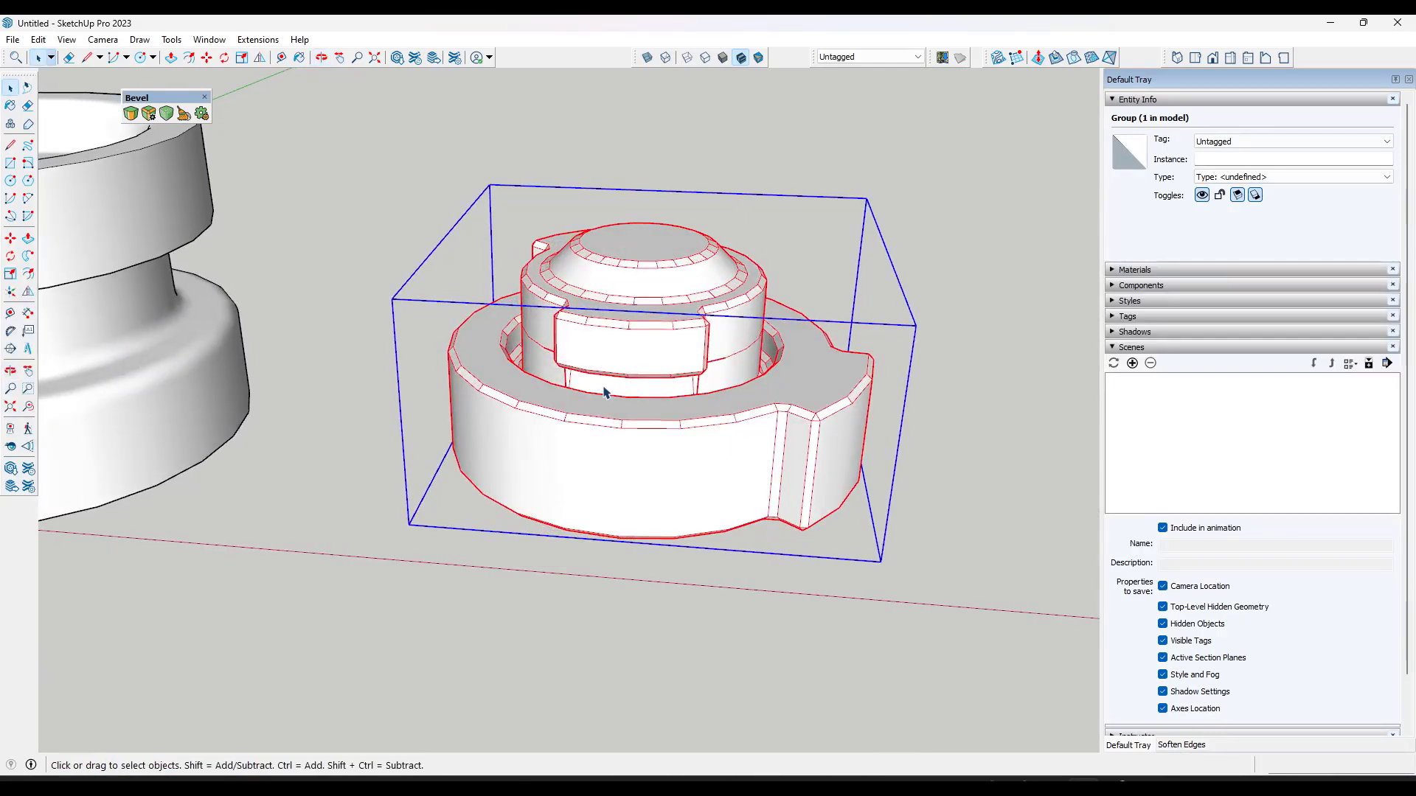
pyautogui.click(148, 116)
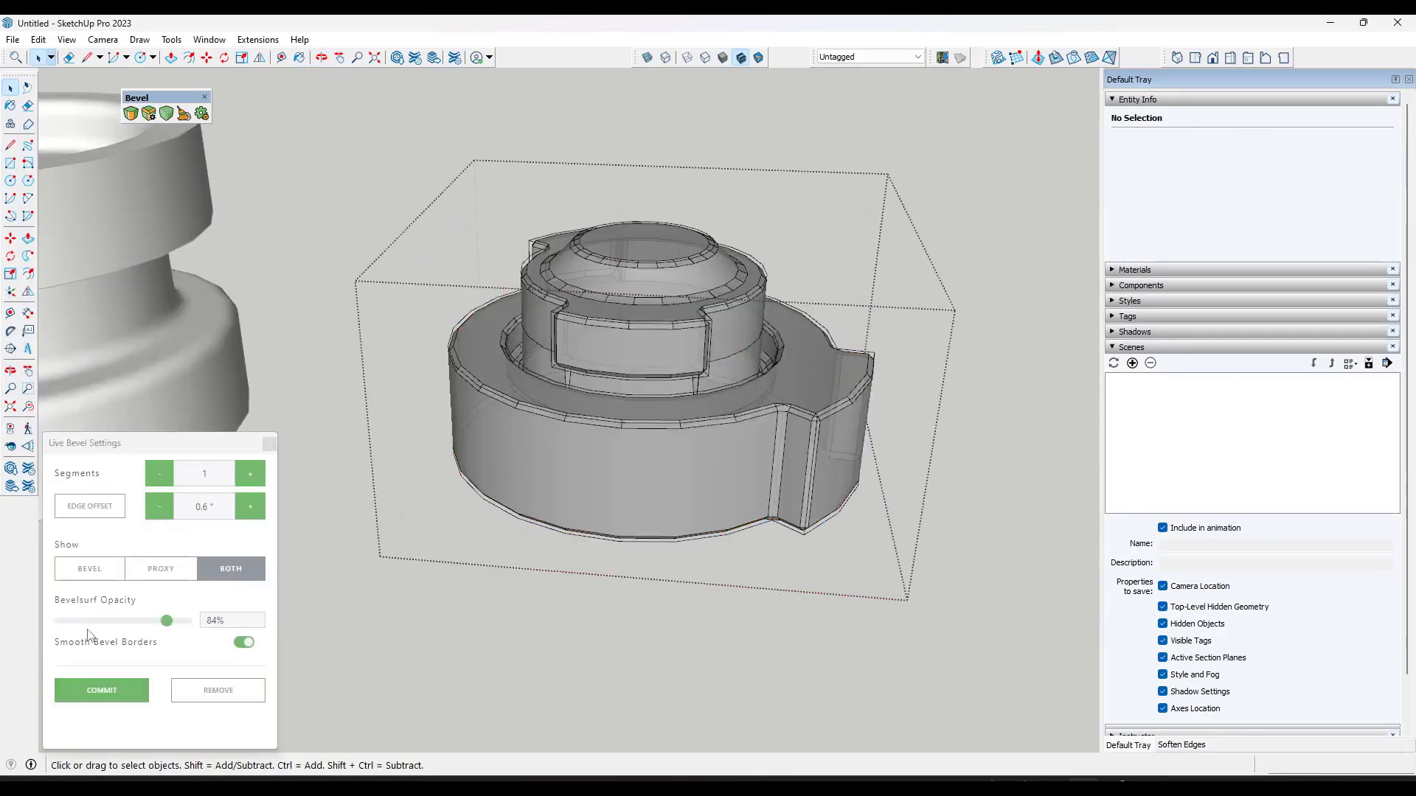
pyautogui.click(123, 702)
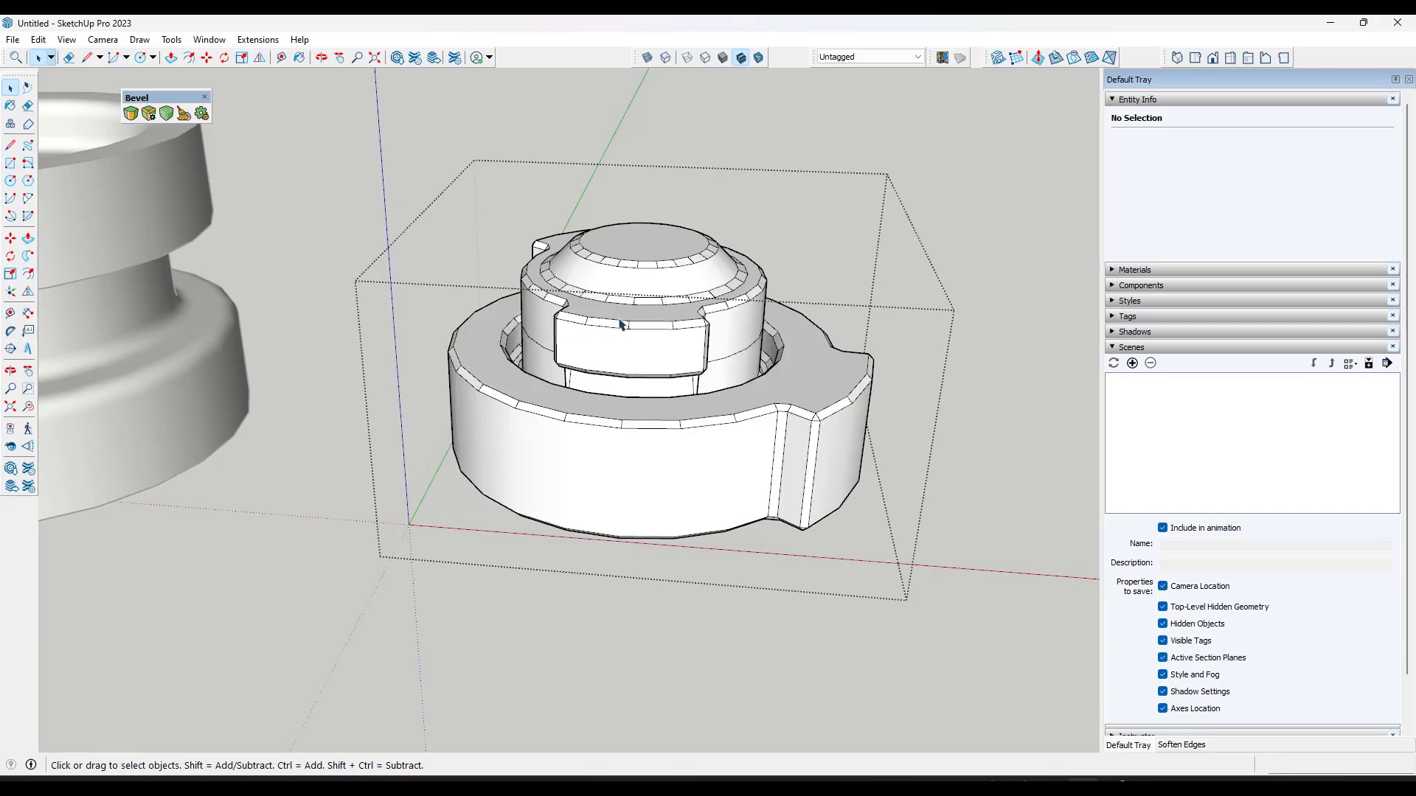
pyautogui.scroll(3, 617, 330)
pyautogui.click(666, 333)
pyautogui.moveTo(666, 333); pyautogui.dragTo(636, 486, button='middle')
pyautogui.click(935, 186)
pyautogui.moveTo(935, 186); pyautogui.dragTo(793, 321, button='middle')
pyautogui.scroll(2, 932, 375)
pyautogui.scroll(-2, 520, 312)
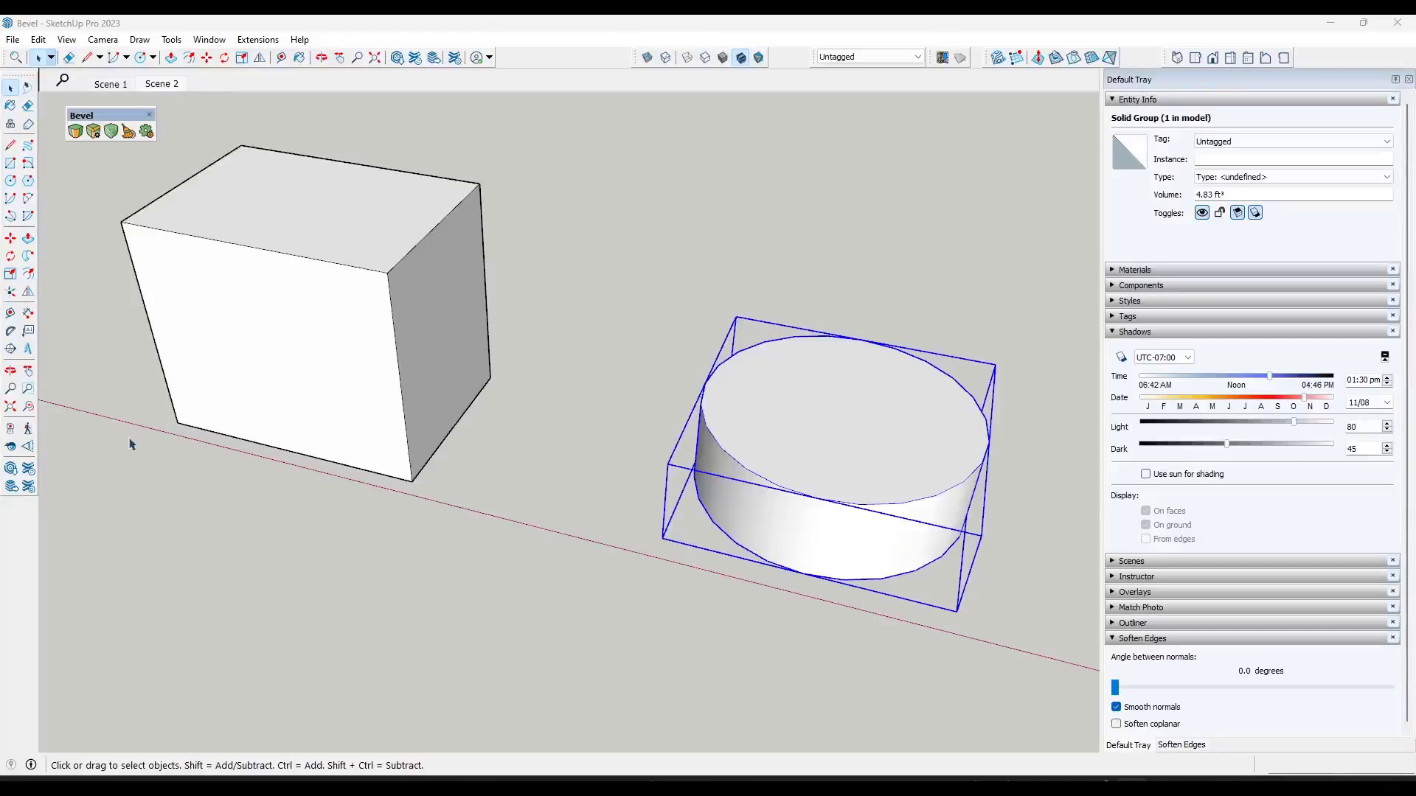
# Add a live bevel to the box group and set its edge offset to 2"
pyautogui.click(385, 332)
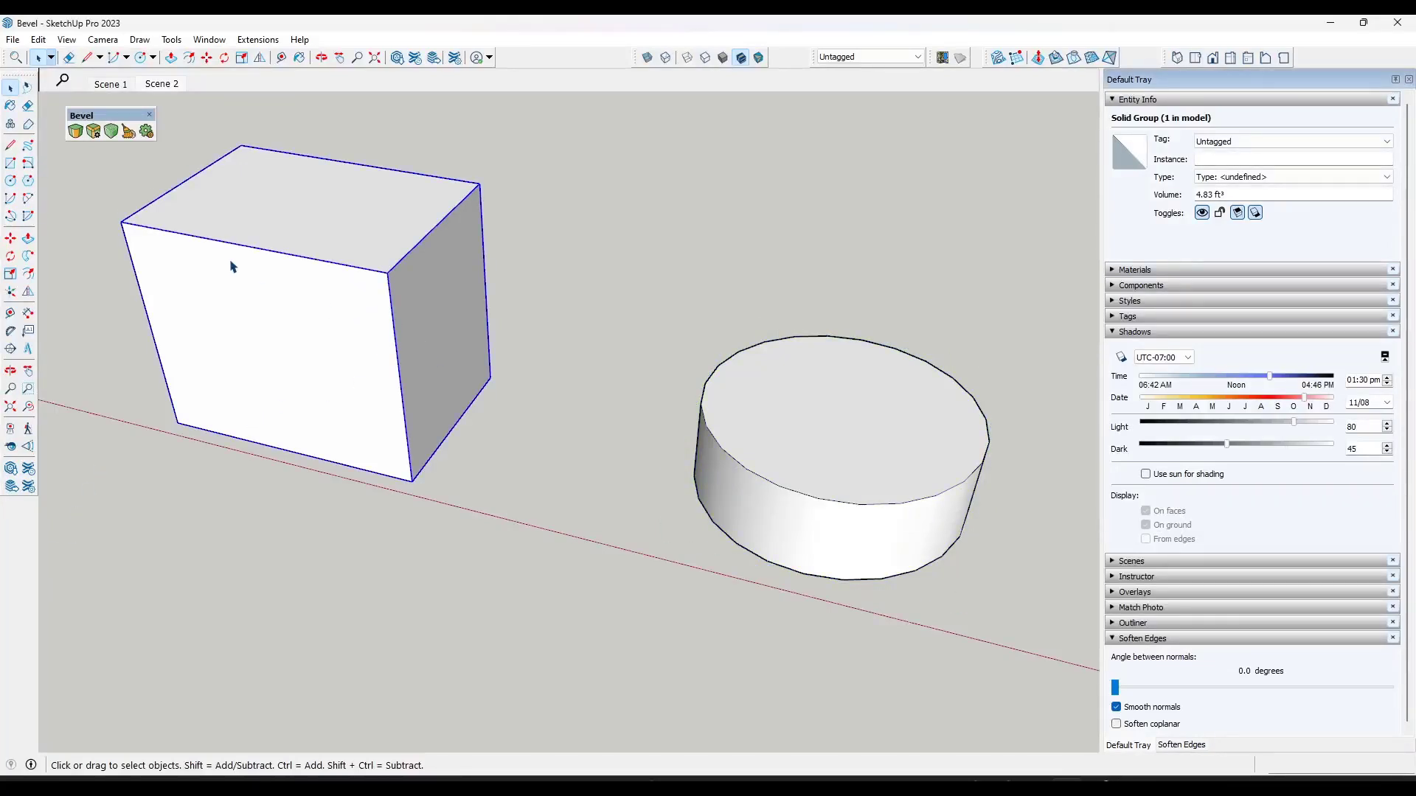
pyautogui.click(93, 132)
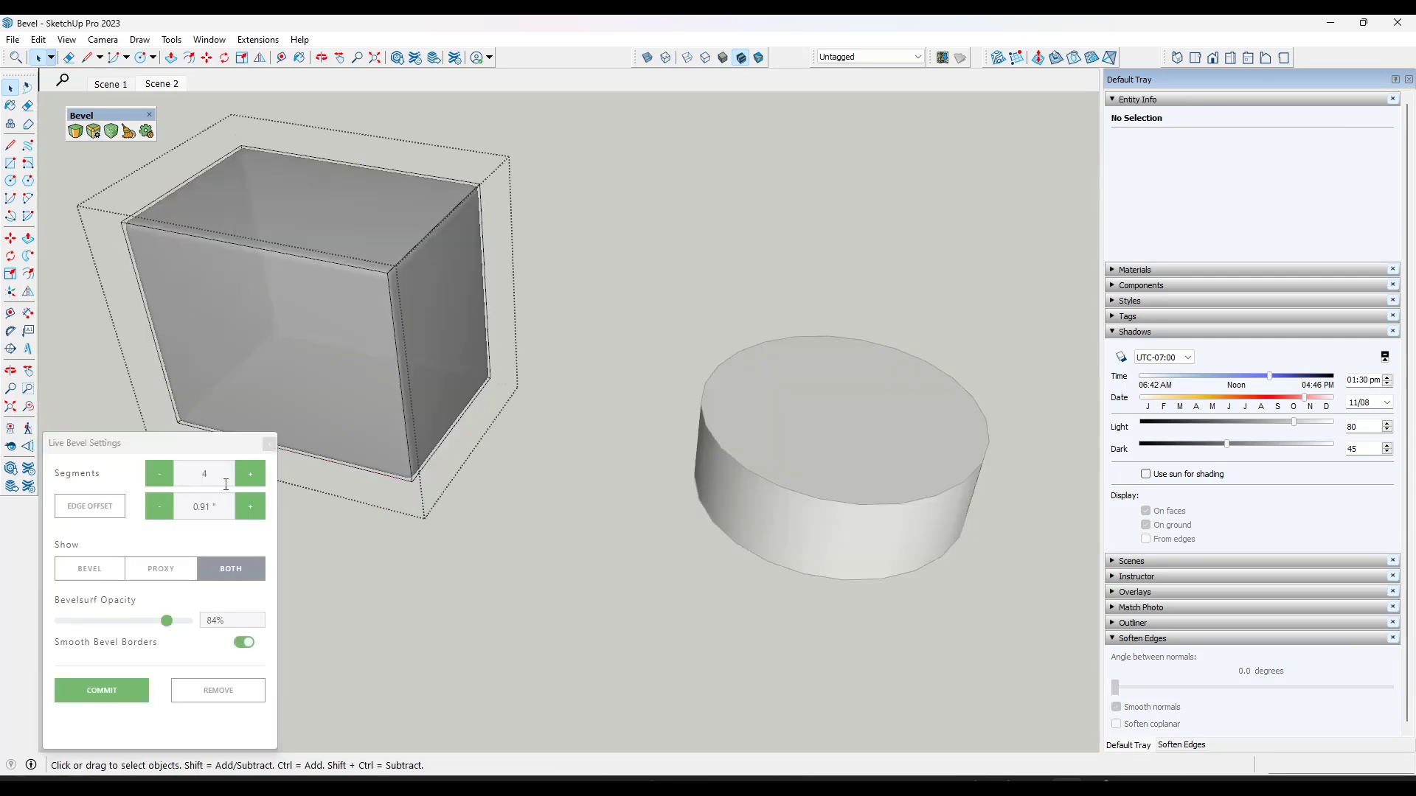
pyautogui.click(251, 509)
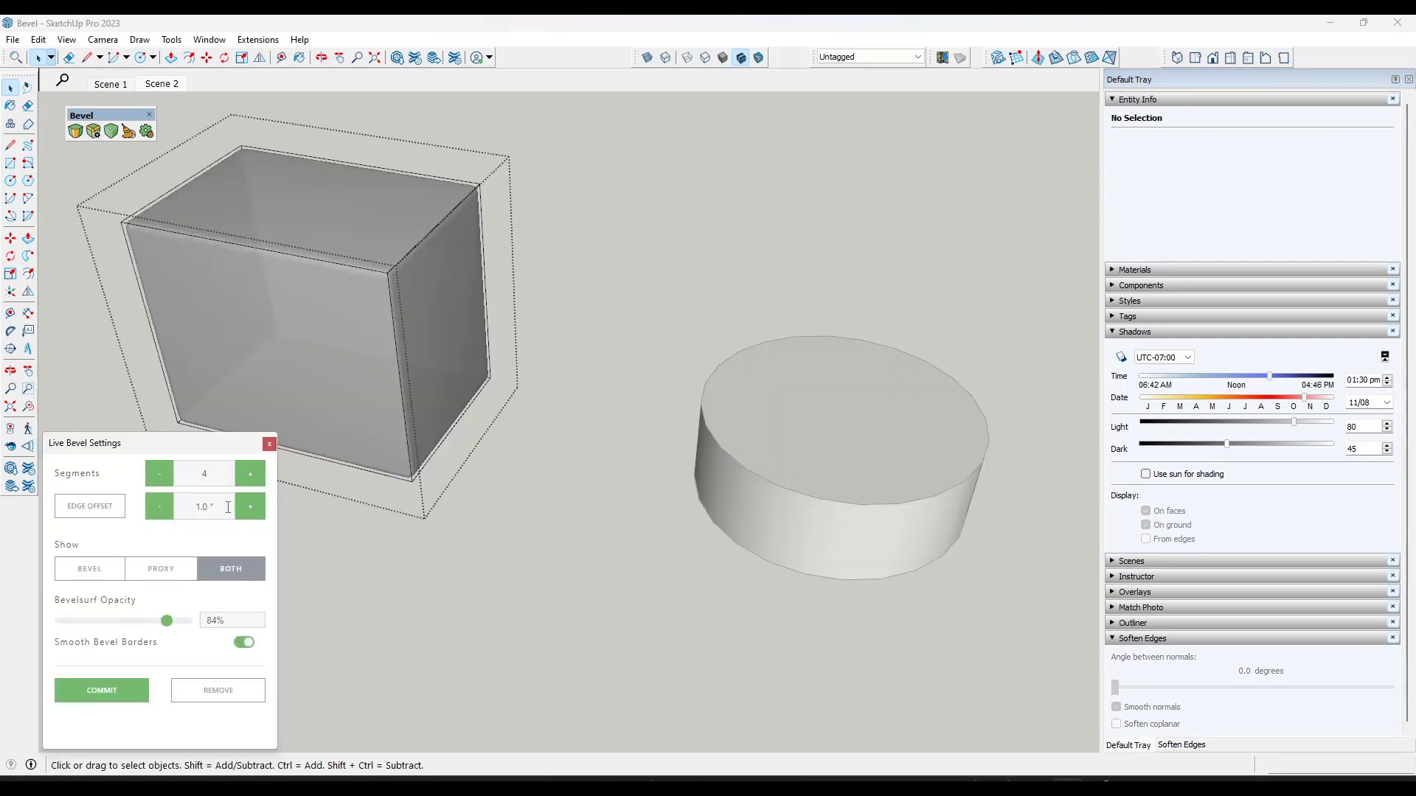
pyautogui.press('Tab')
pyautogui.moveTo(609, 264); pyautogui.dragTo(398, 297, button='middle')
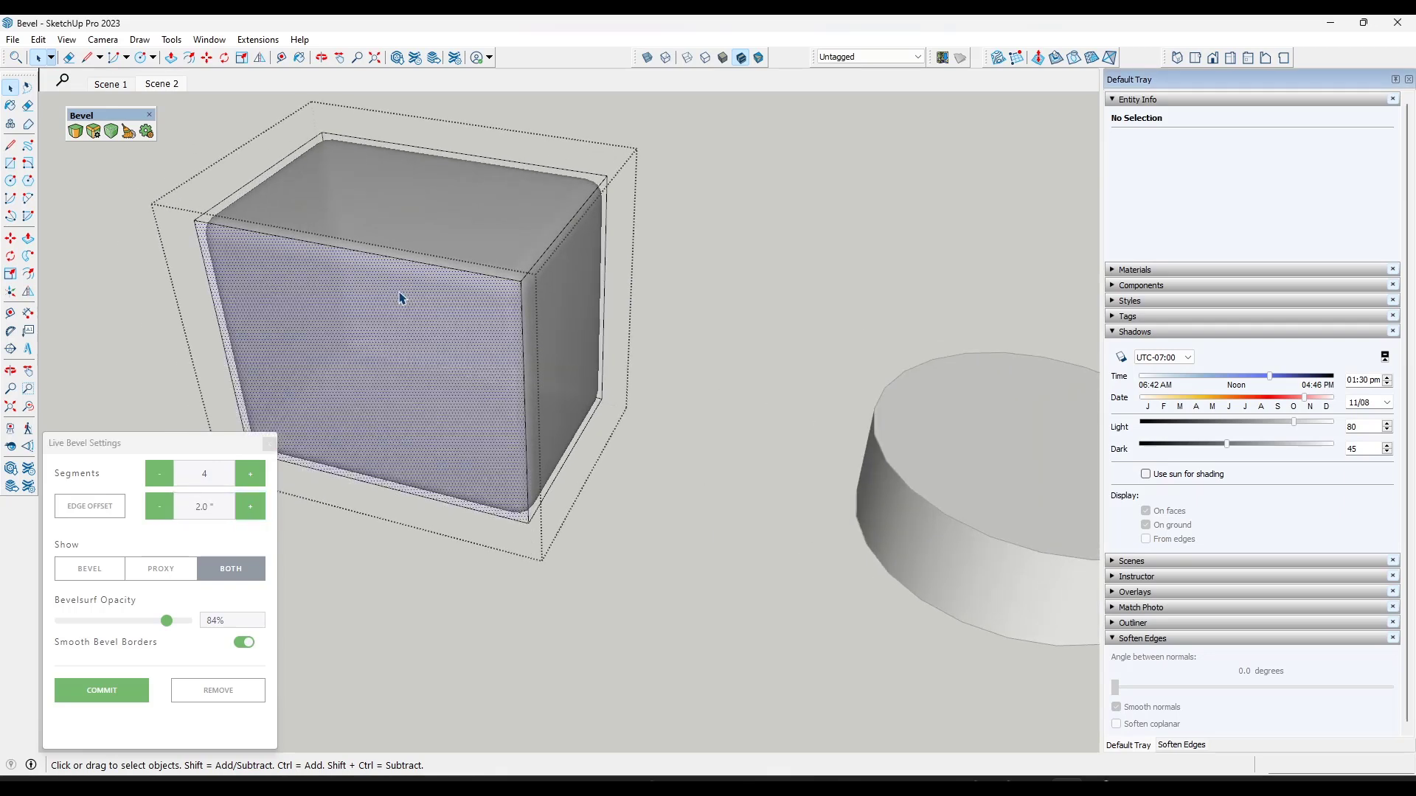
# Draw a rectangle on the box's narrow side face, starting from its upper edge
pyautogui.click(512, 310)
pyautogui.moveTo(511, 310); pyautogui.dragTo(470, 310, button='middle')
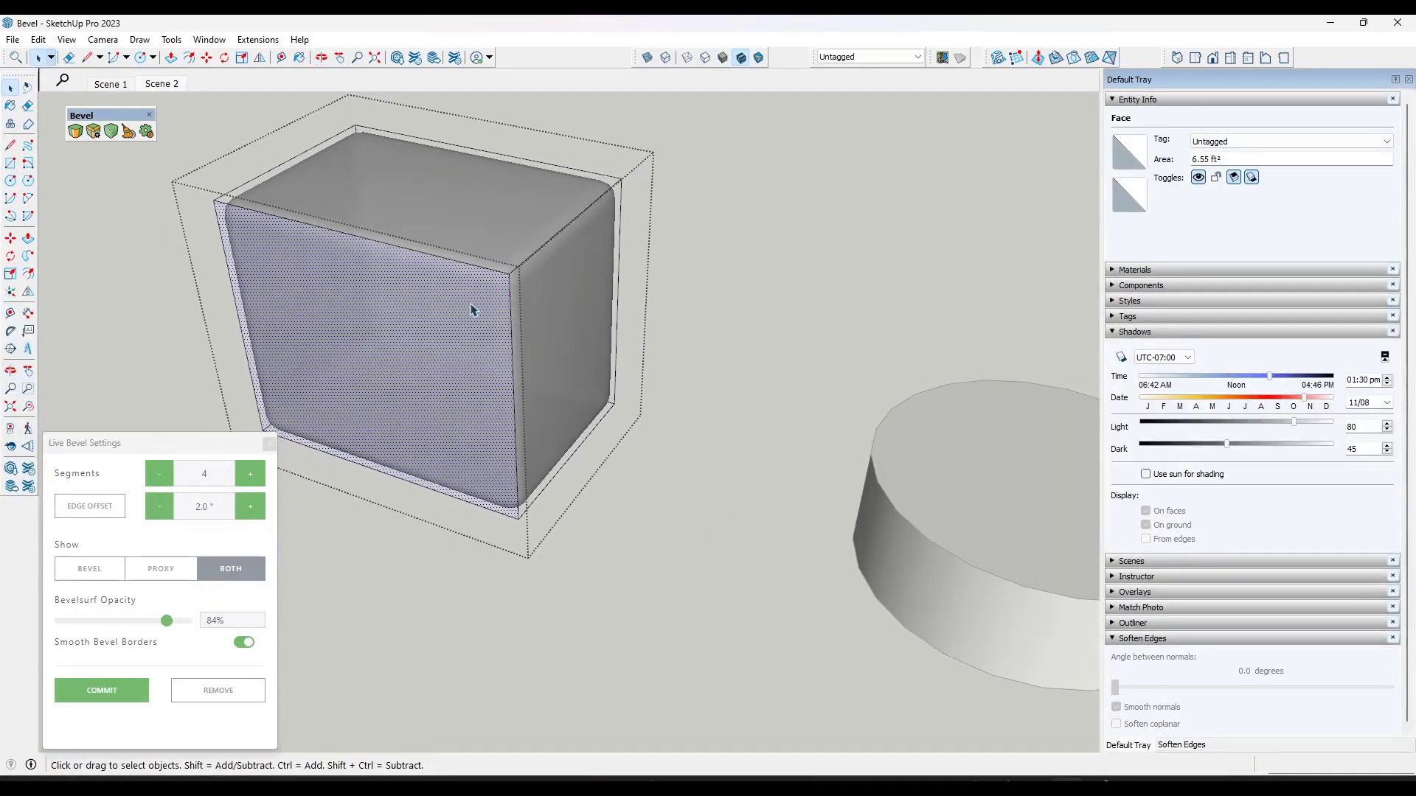
pyautogui.press('l')
pyautogui.press('r')
pyautogui.click(546, 242)
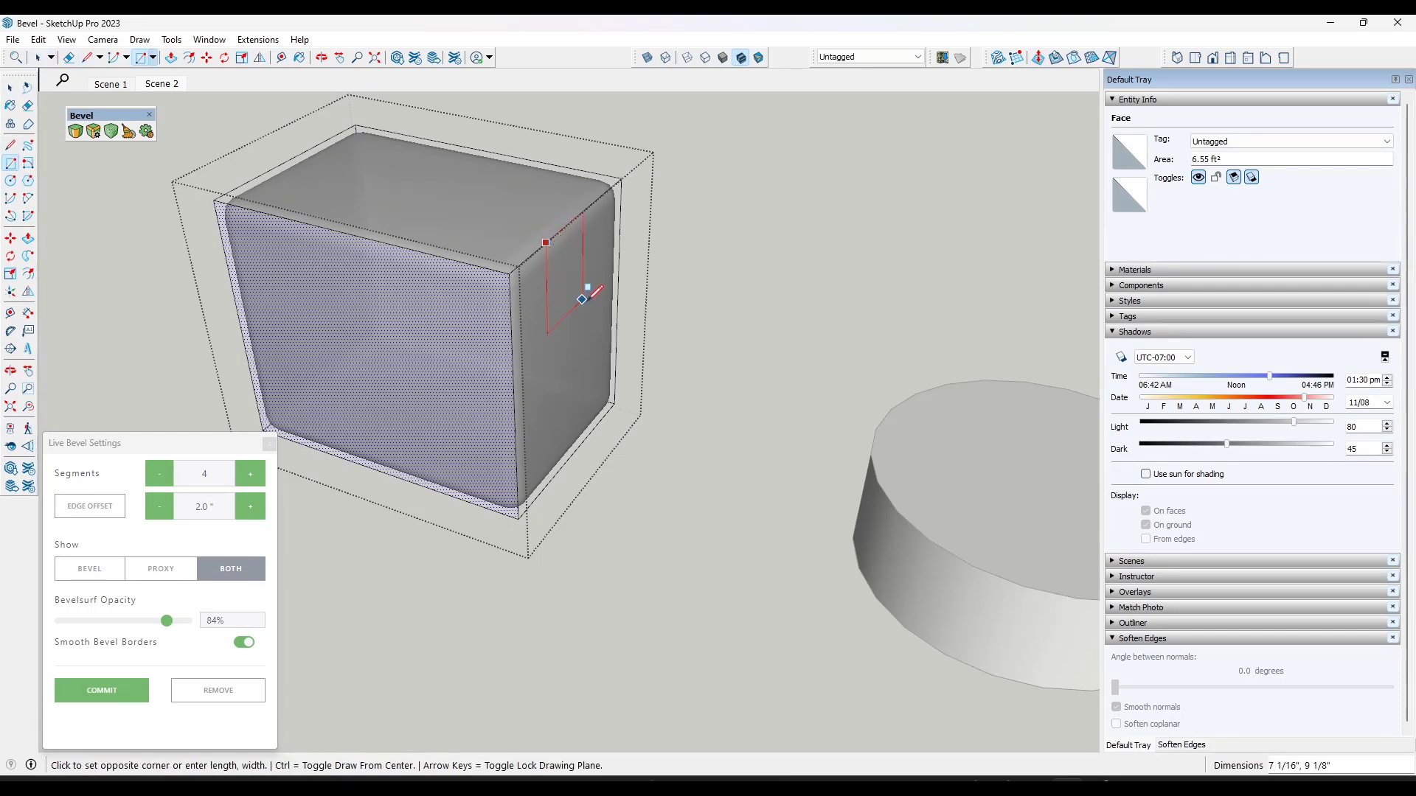
pyautogui.click(588, 333)
# Push the rectangle about 1' 3 13/16" into the box to cut an open-topped notch
pyautogui.press('space')
pyautogui.press('p')
pyautogui.click(563, 300)
pyautogui.press('space')
pyautogui.press('p')
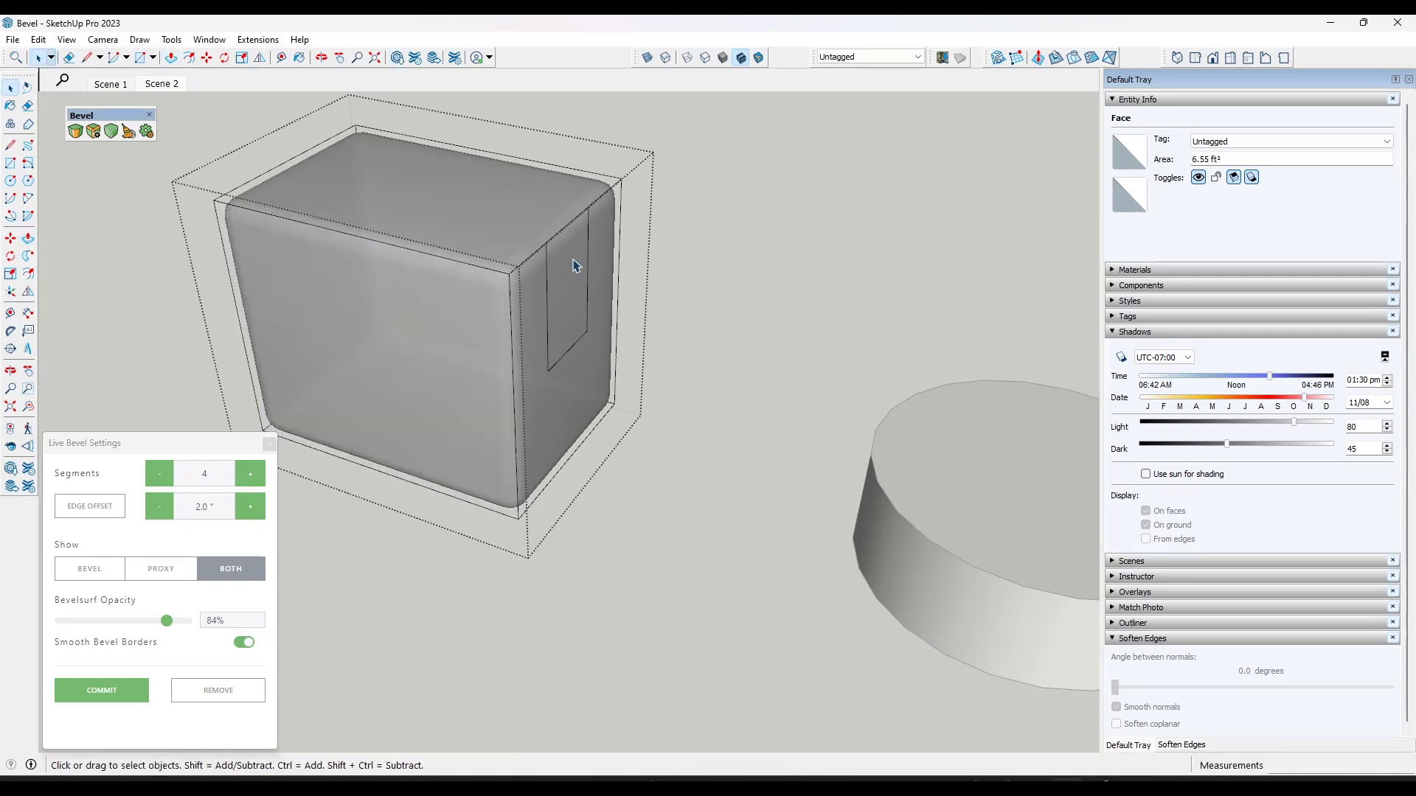
pyautogui.click(568, 282)
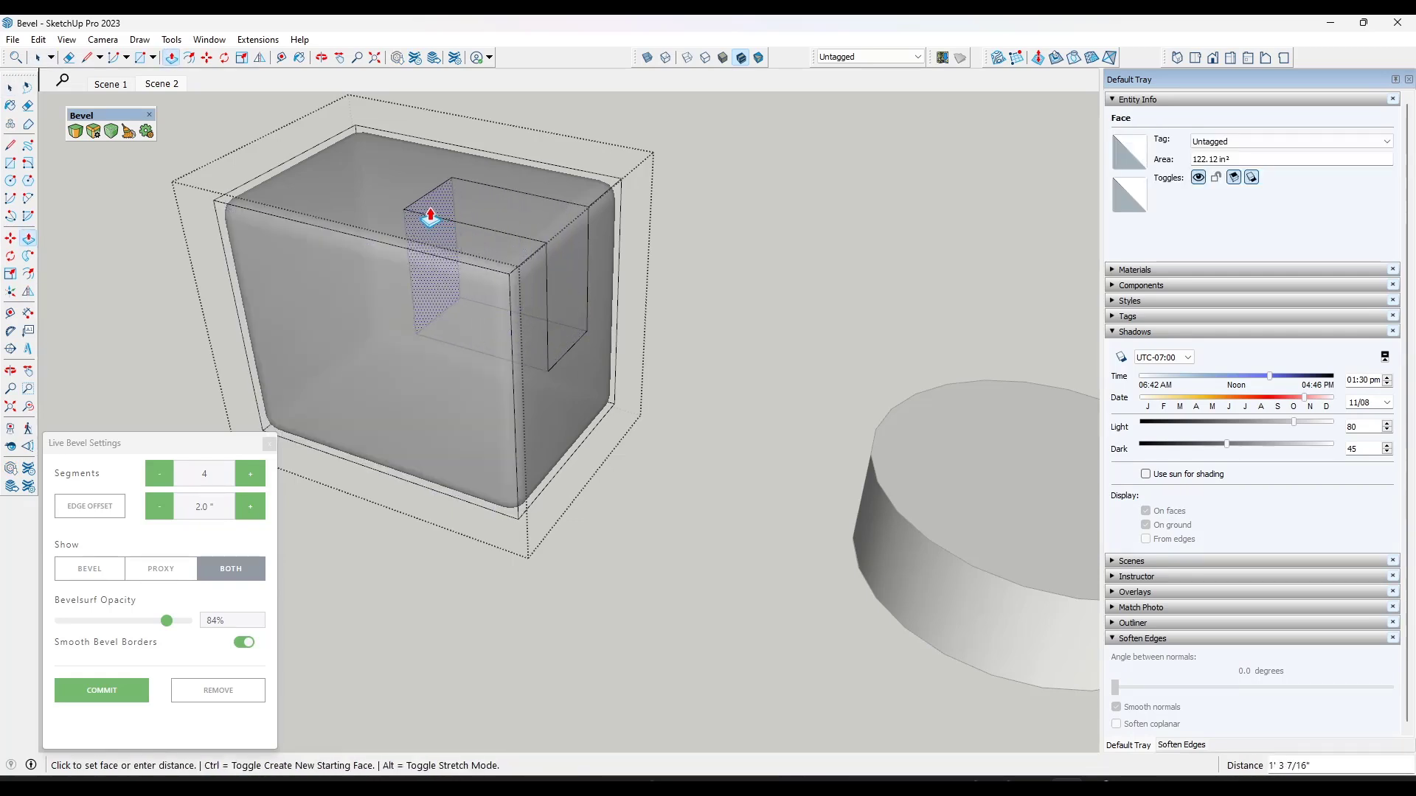
pyautogui.click(471, 227)
pyautogui.moveTo(470, 227); pyautogui.dragTo(427, 373, button='middle')
pyautogui.scroll(-3, 591, 267)
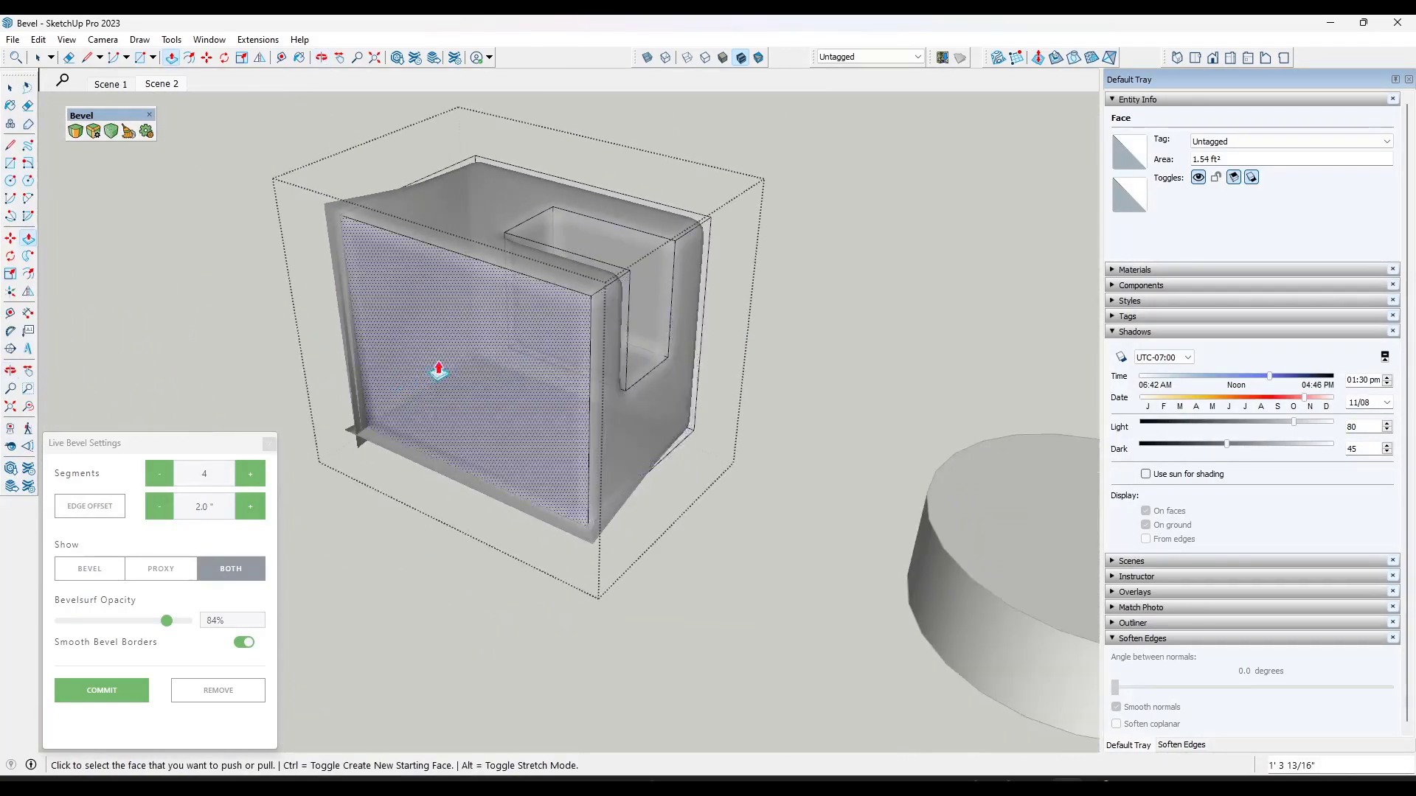
# Offset the outline of the box's large front face inward by about 1 3/16"
pyautogui.press('space')
pyautogui.press('f')
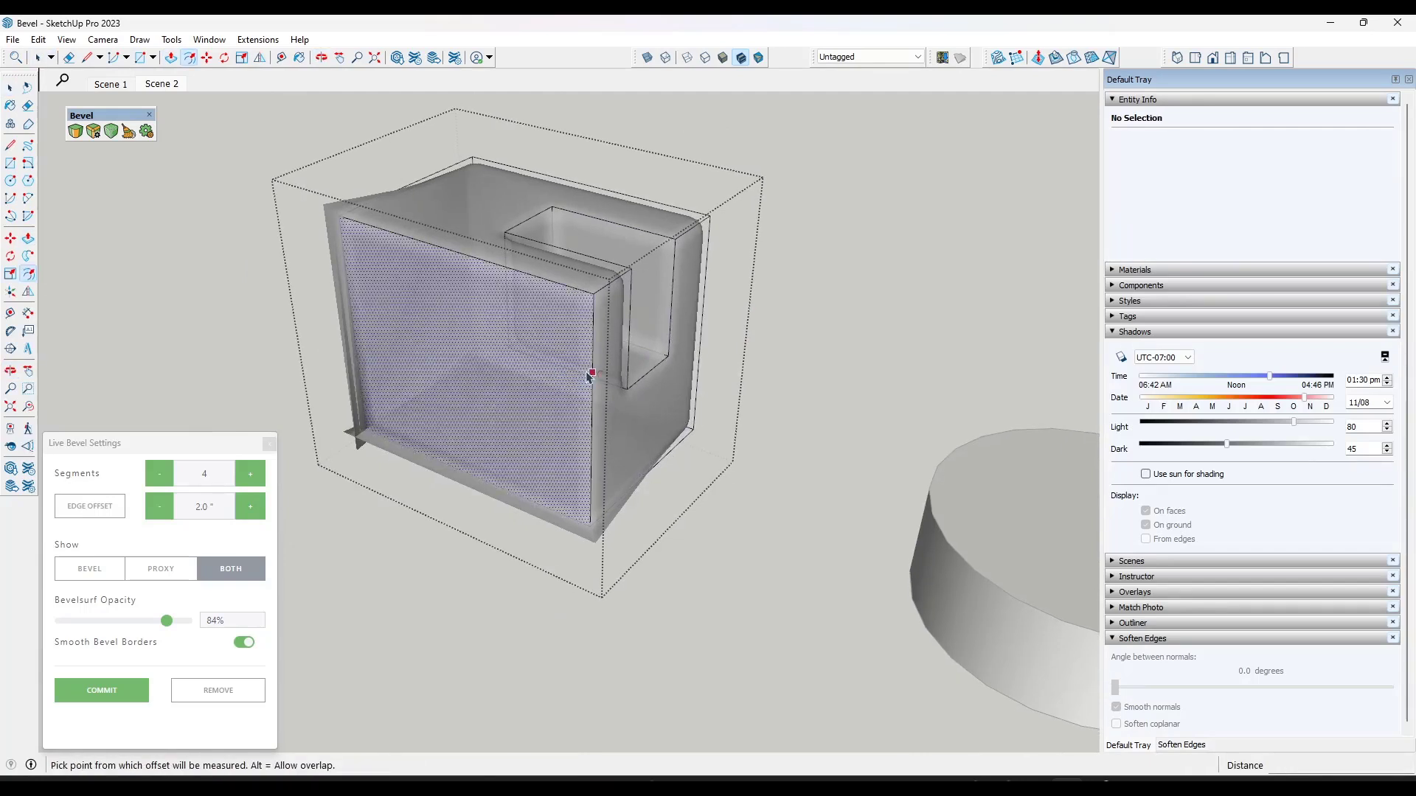
pyautogui.click(586, 375)
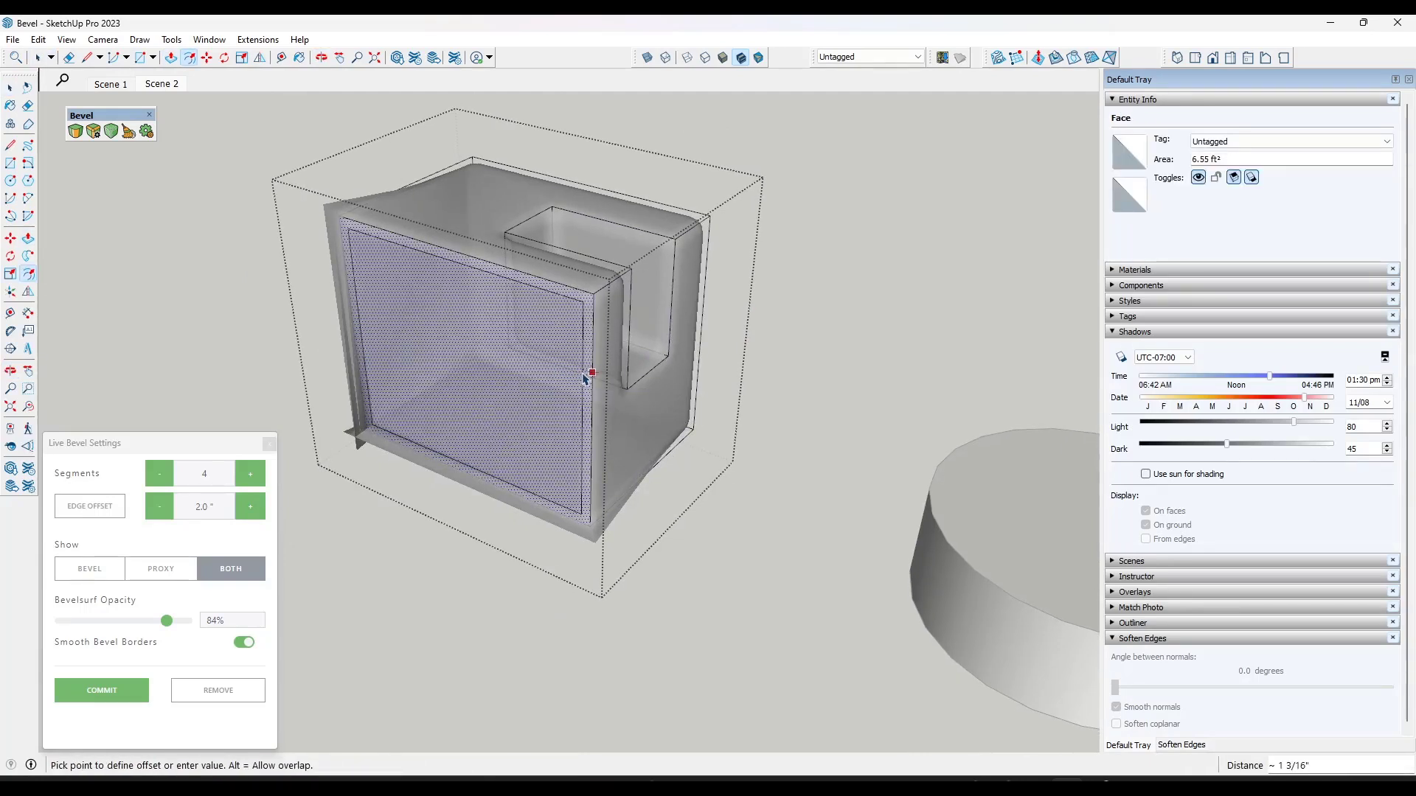
pyautogui.click(583, 379)
pyautogui.press('space')
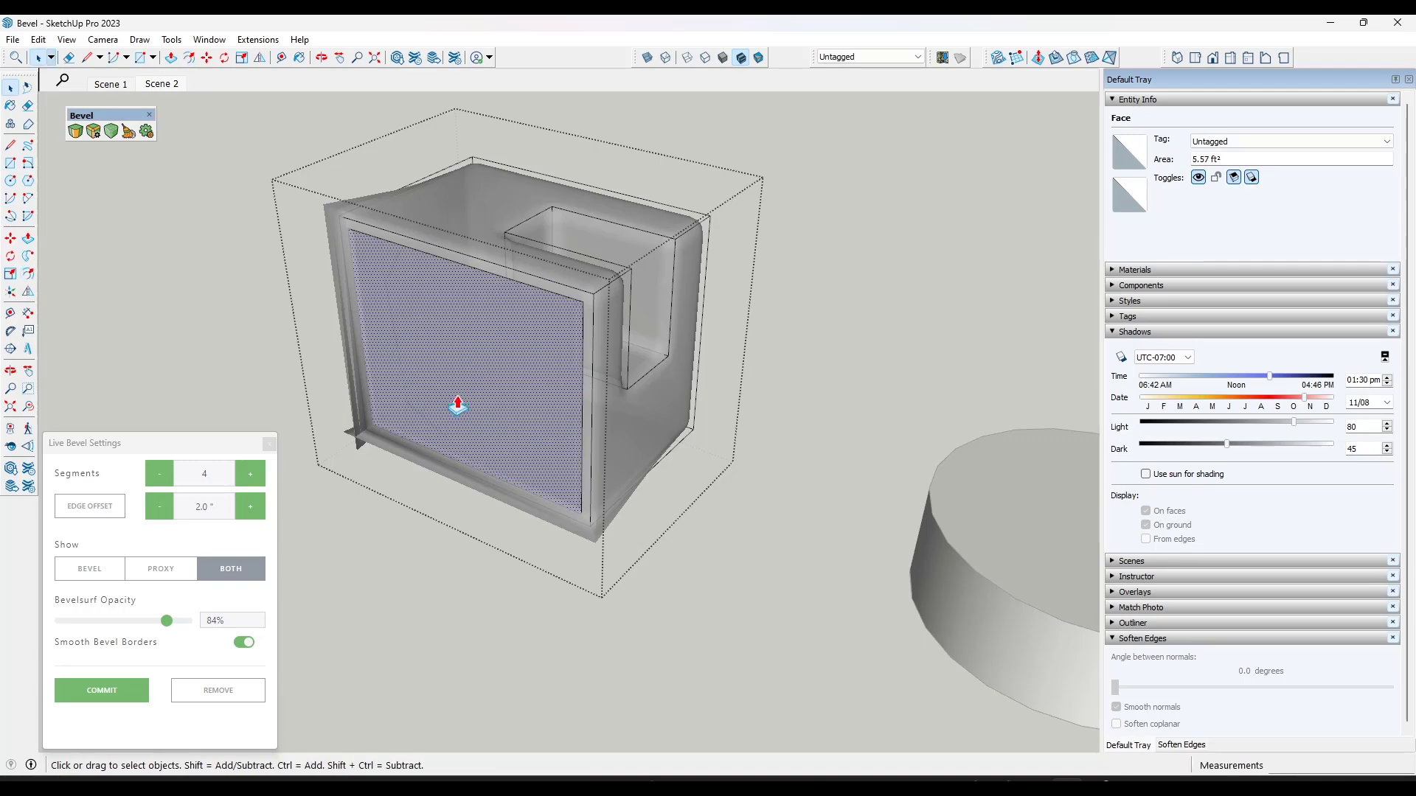
# Push the inner face of the front outline about 2 1/2" into the box to form a recessed panel
pyautogui.press('p')
pyautogui.moveTo(446, 396); pyautogui.dragTo(461, 275, button='middle')
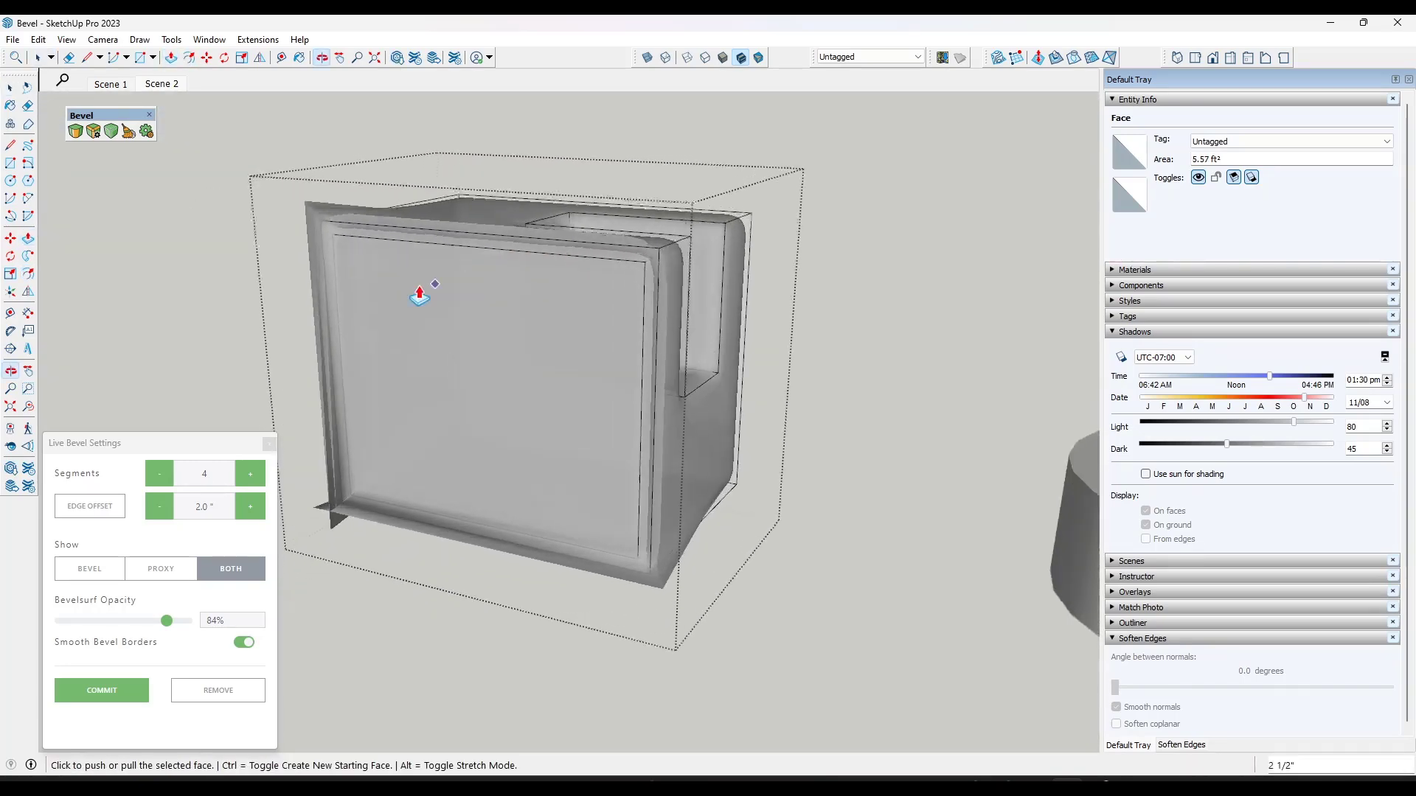
pyautogui.scroll(4, 367, 258)
pyautogui.moveTo(367, 250); pyautogui.dragTo(433, 246, button='middle')
pyautogui.scroll(-2, 566, 331)
pyautogui.moveTo(567, 332); pyautogui.dragTo(515, 334, button='middle')
pyautogui.moveTo(638, 295); pyautogui.dragTo(516, 317, button='middle')
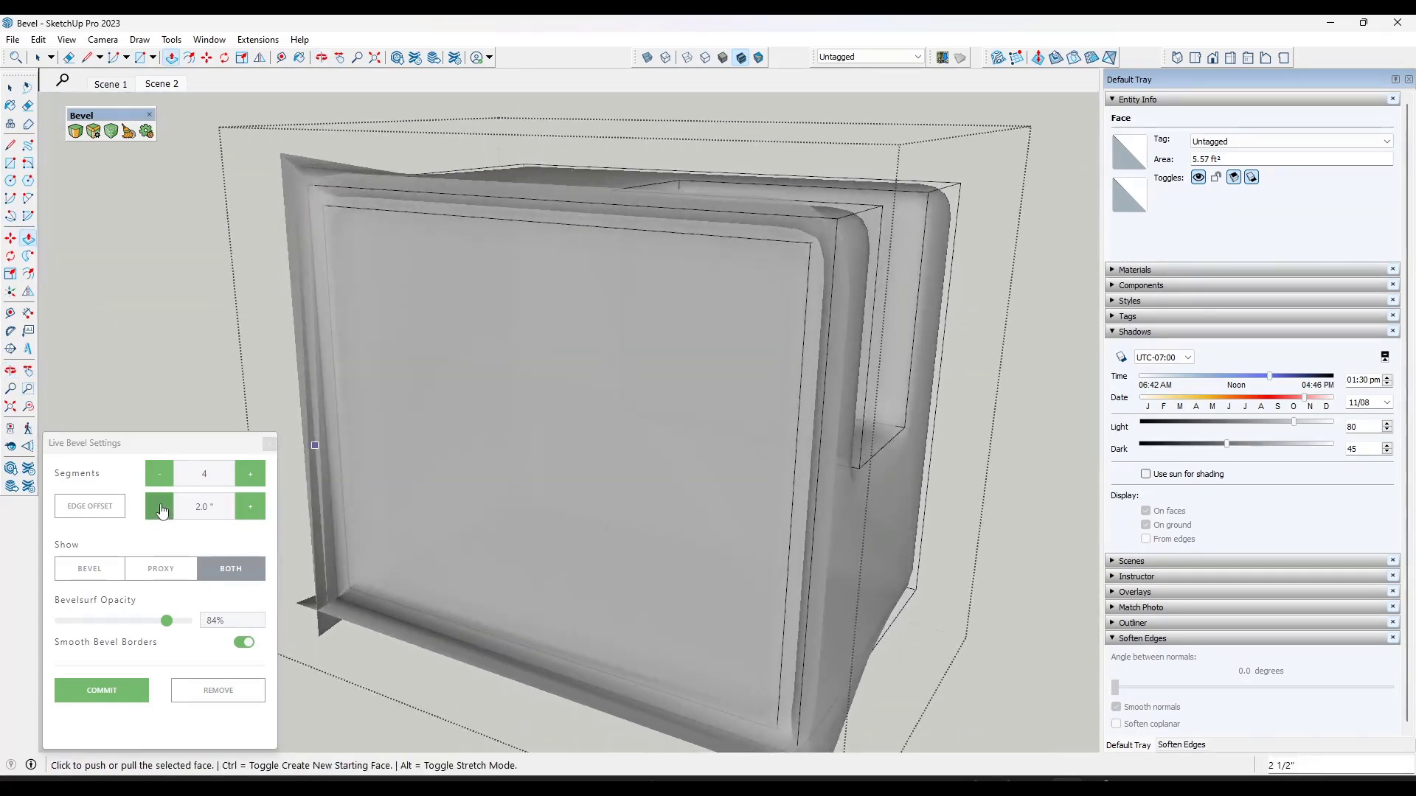
# Set the box's live bevel edge offset to 0.25" and leave the group
pyautogui.click(159, 506)
pyautogui.click(159, 507)
pyautogui.click(159, 507)
pyautogui.click(159, 507)
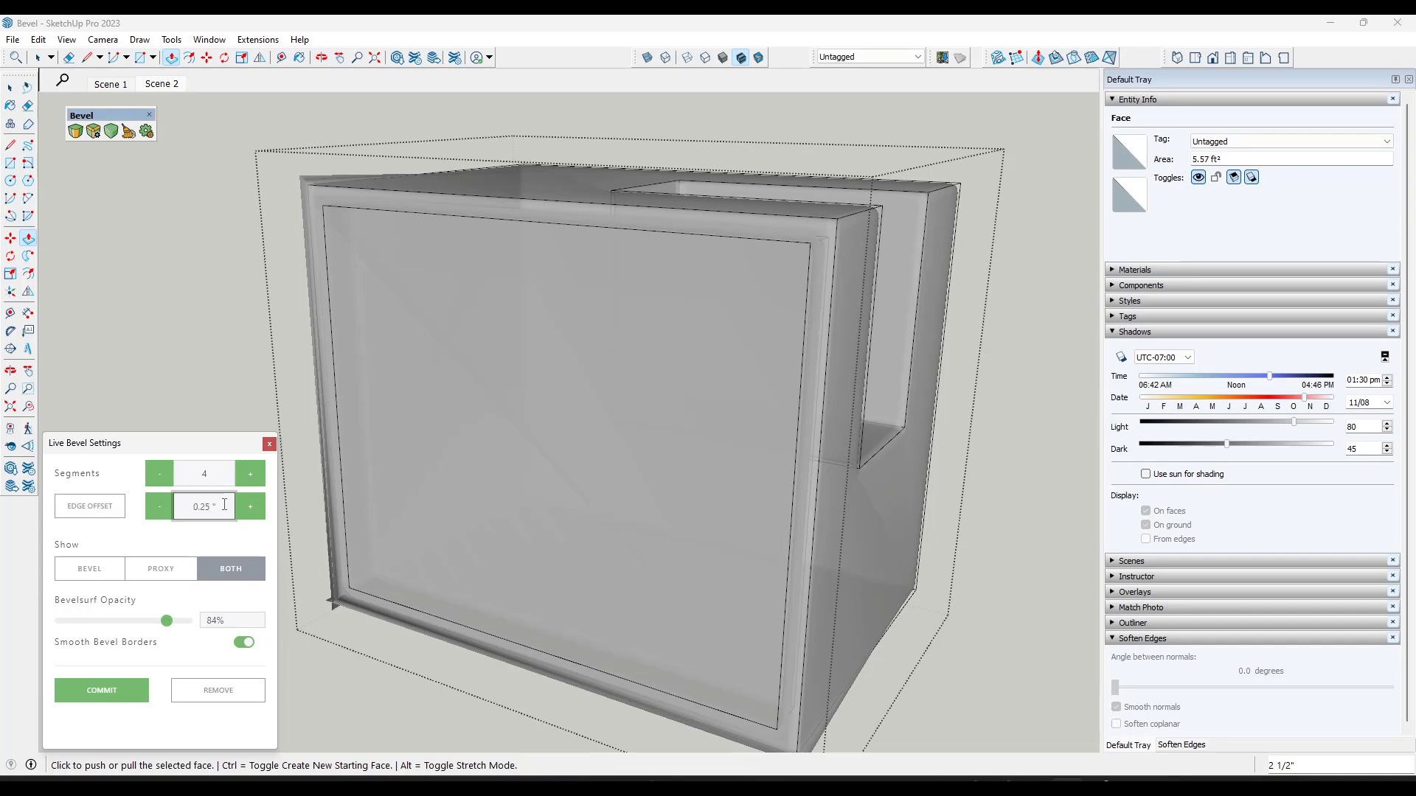
pyautogui.press('Return')
pyautogui.moveTo(713, 338); pyautogui.dragTo(909, 247, button='middle')
pyautogui.scroll(4, 872, 253)
pyautogui.moveTo(834, 278); pyautogui.dragTo(830, 323, button='middle')
pyautogui.scroll(-2, 824, 320)
pyautogui.press('space')
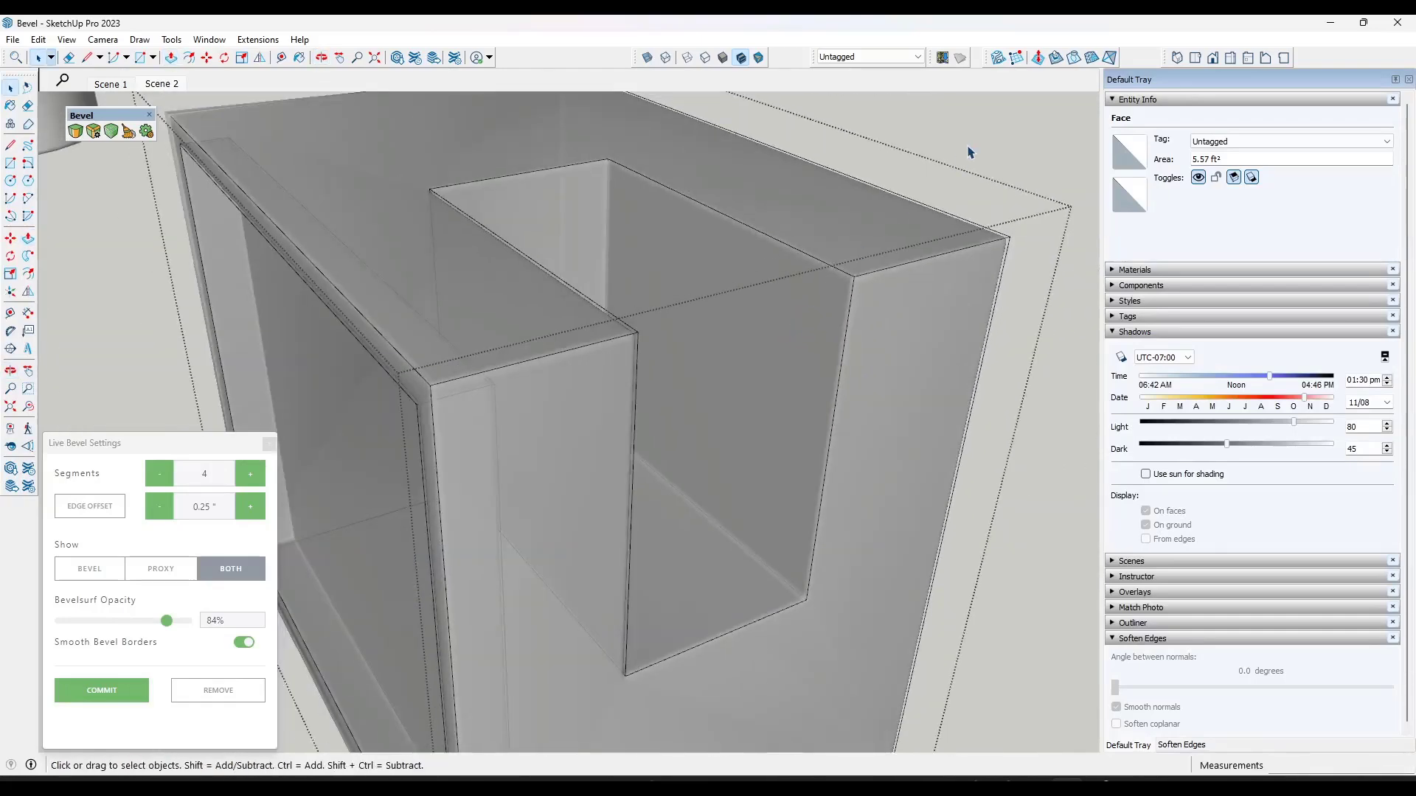
pyautogui.click(970, 152)
# Add a live bevel to the plain cylinder group beside the box
pyautogui.scroll(-3, 544, 267)
pyautogui.moveTo(544, 267); pyautogui.dragTo(620, 275, button='middle')
pyautogui.scroll(-2, 620, 275)
pyautogui.scroll(-2, 404, 256)
pyautogui.moveTo(779, 445); pyautogui.dragTo(762, 386, button='middle')
pyautogui.click(904, 401)
pyautogui.scroll(2, 1016, 392)
pyautogui.scroll(2, 901, 398)
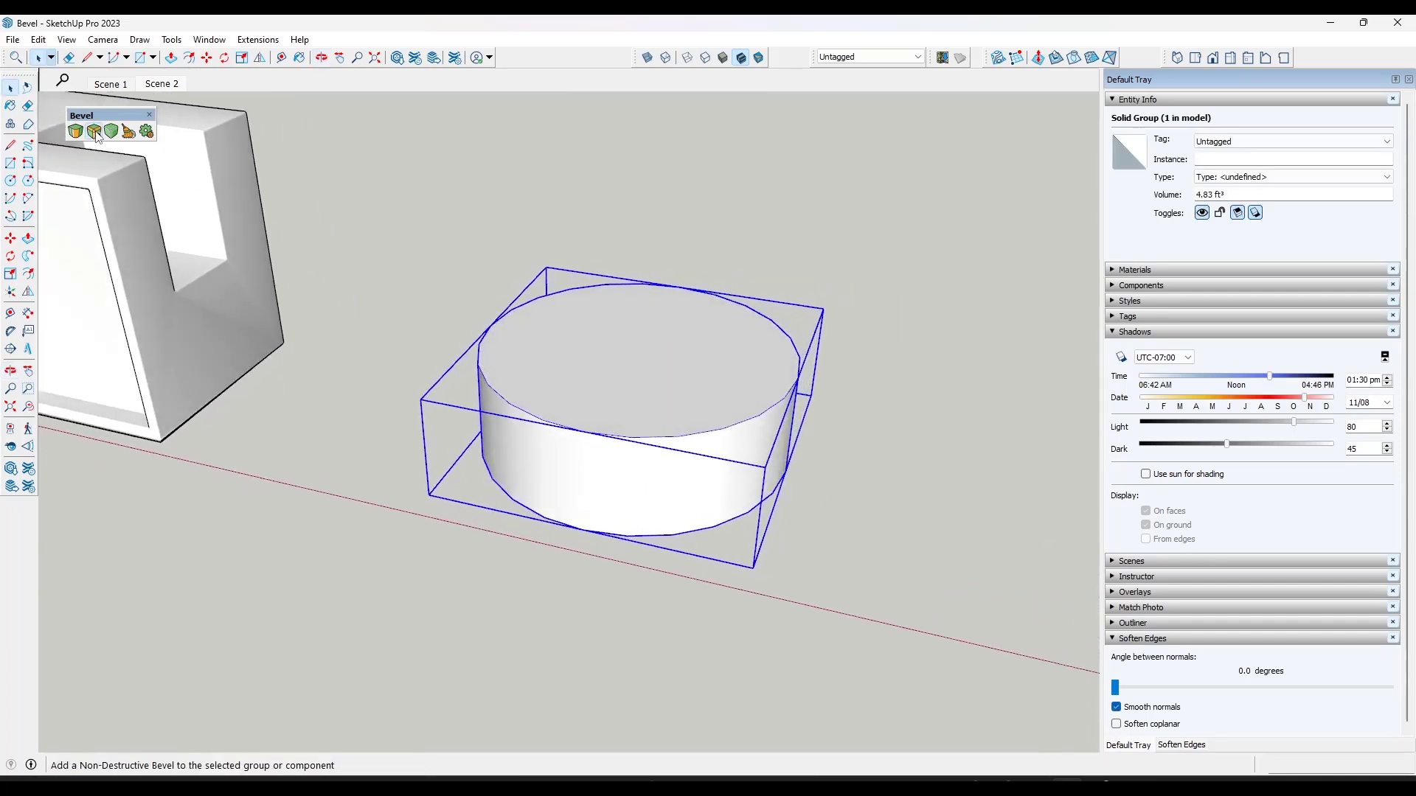
pyautogui.click(93, 132)
# Offset the cylinder's top circle inward about 5" and pull the inner face up about 6 1/16"
pyautogui.doubleClick(661, 382)
pyautogui.press('f')
pyautogui.click(770, 407)
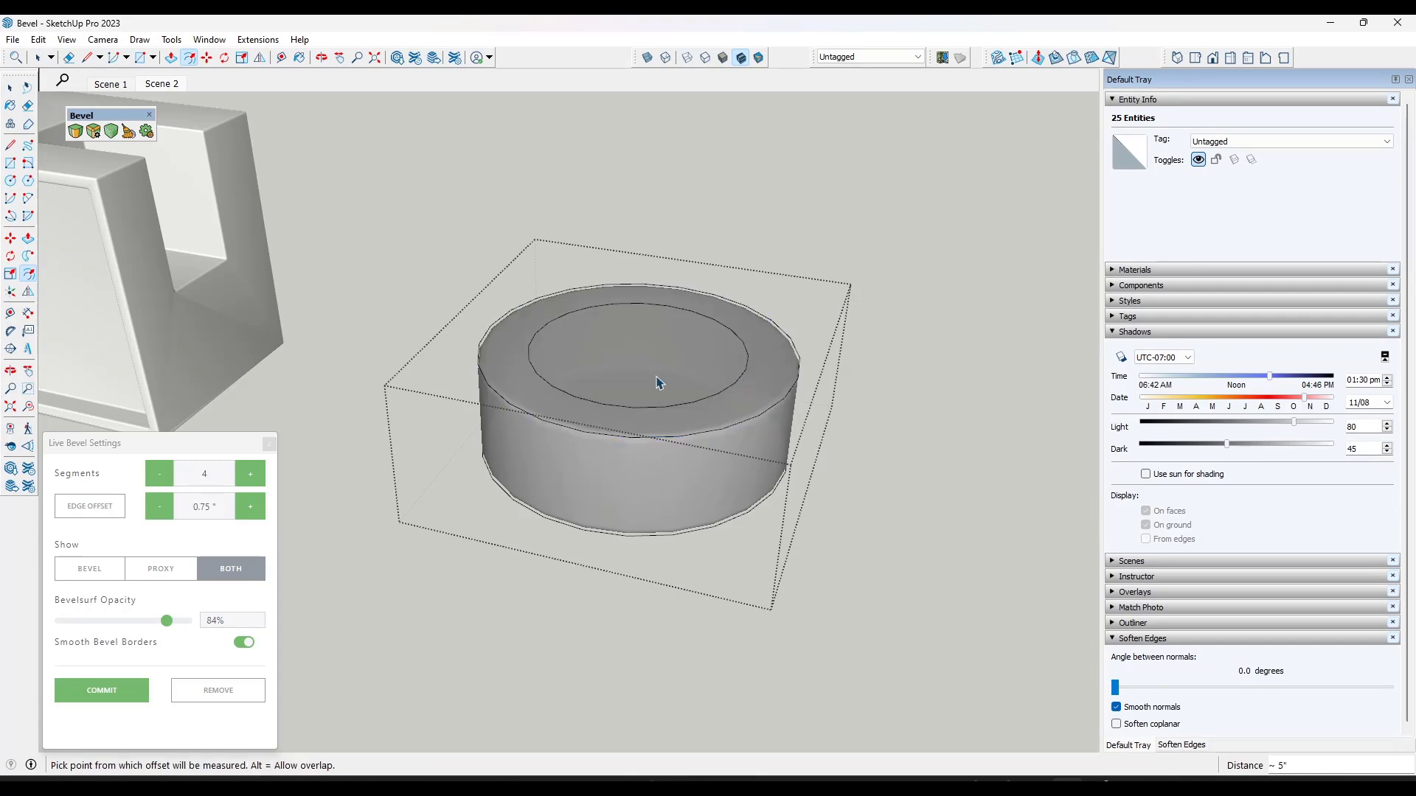
pyautogui.click(686, 385)
pyautogui.press('p')
pyautogui.click(623, 358)
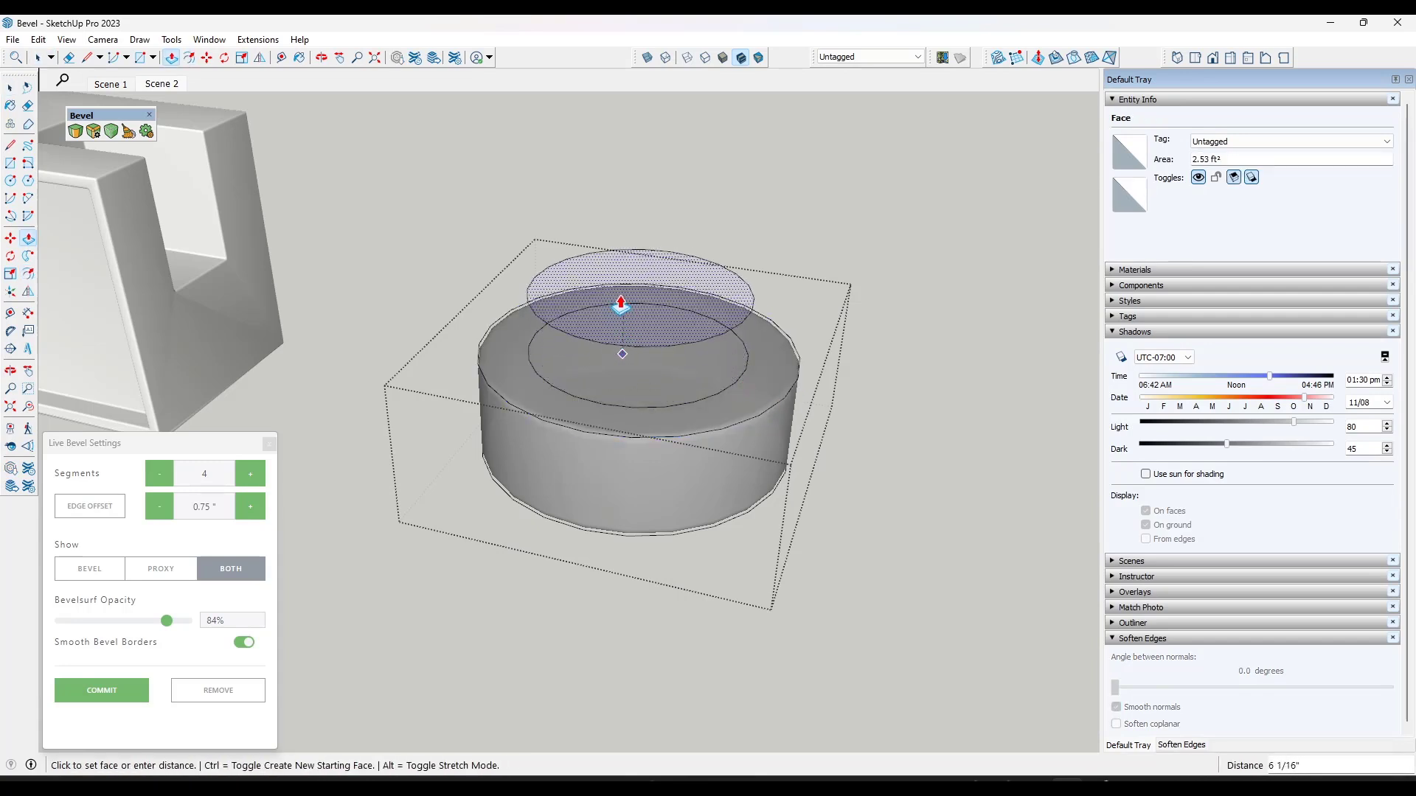
pyautogui.click(621, 300)
# Offset the upper tier's top circle inward and push the inner face down about 2 1/16" to form a recess
pyautogui.press('f')
pyautogui.click(748, 309)
pyautogui.click(708, 310)
pyautogui.press('space')
pyautogui.press('p')
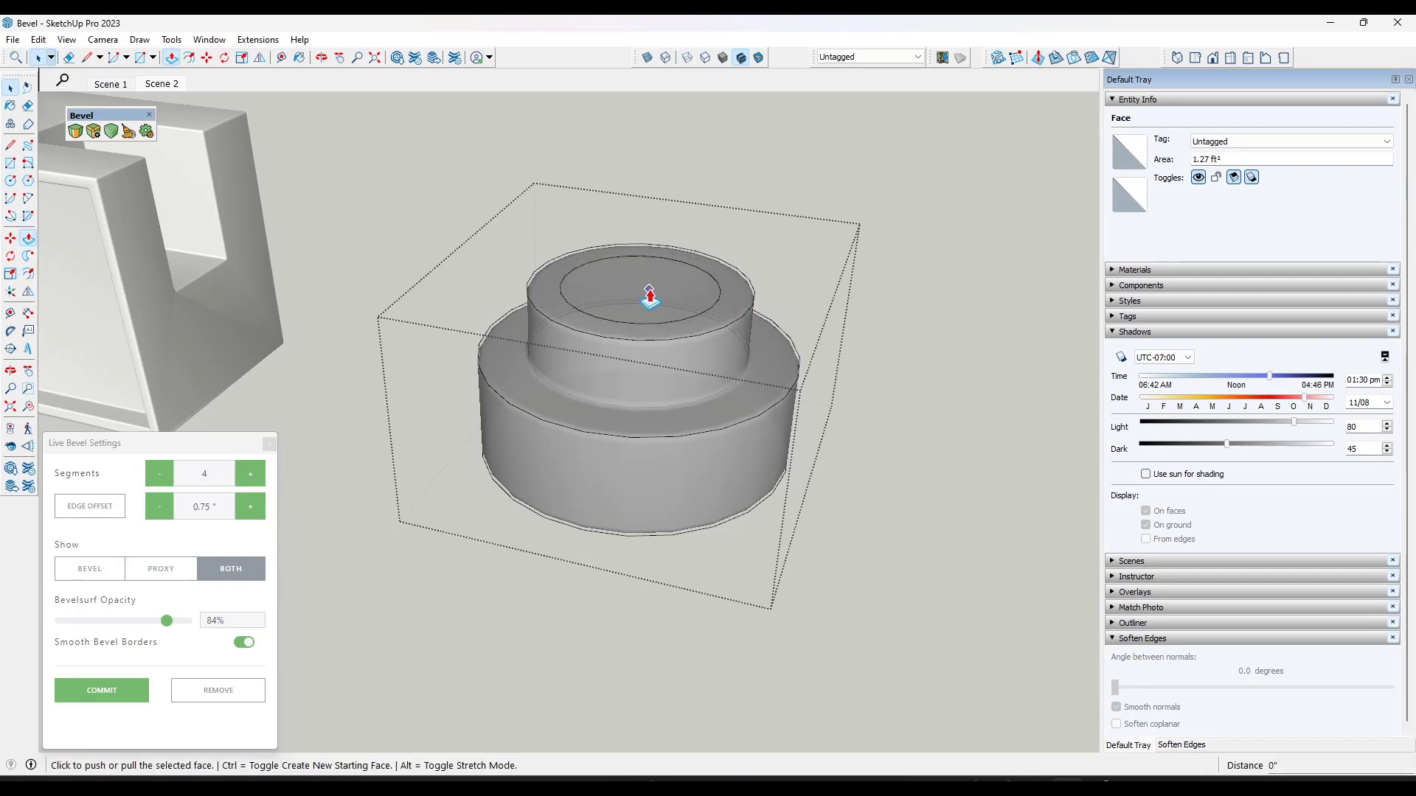
pyautogui.click(649, 295)
pyautogui.click(649, 308)
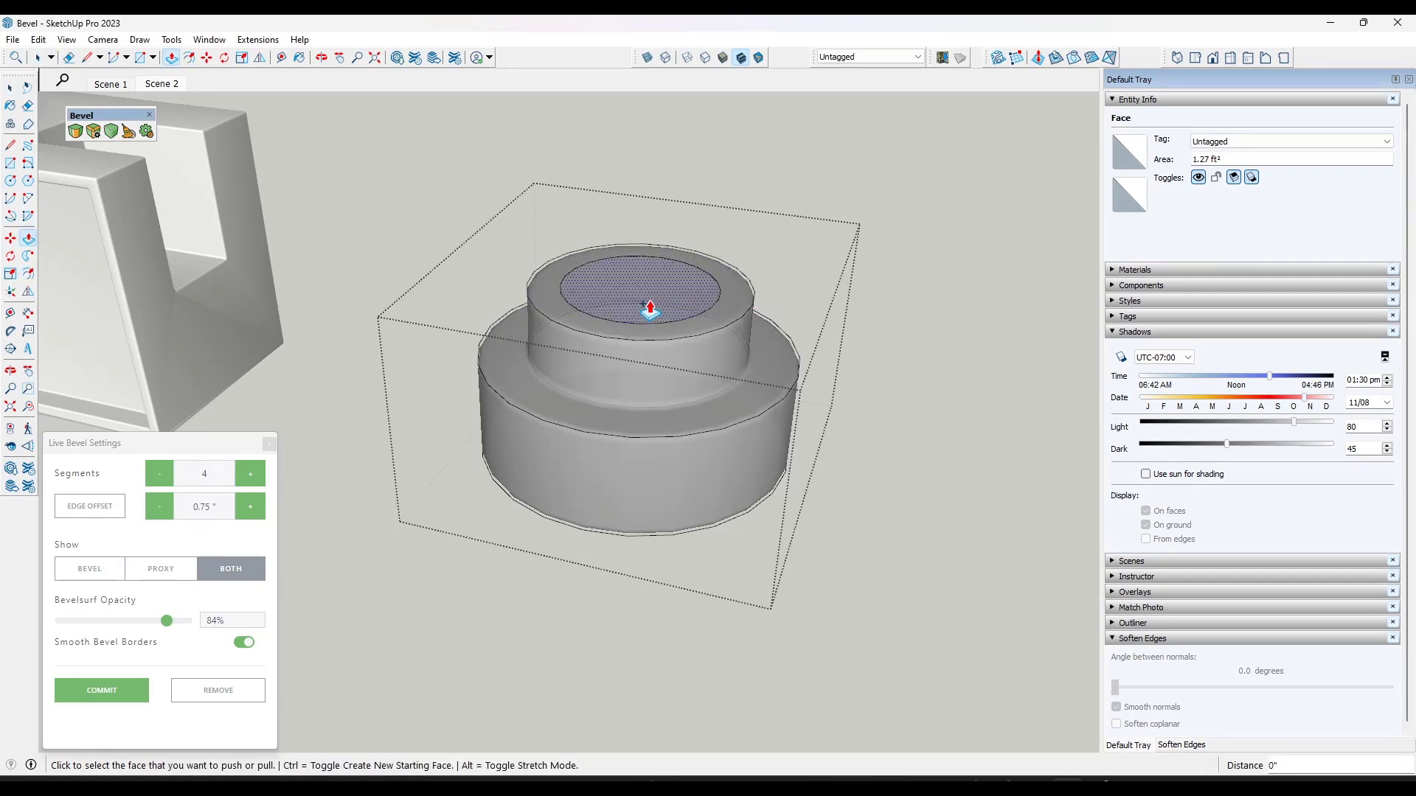
pyautogui.click(620, 296)
pyautogui.click(622, 306)
# Leave the stepped cylinder group, then reopen it to examine its live bevel over the underlying geometry
pyautogui.moveTo(688, 293); pyautogui.dragTo(898, 297, button='middle')
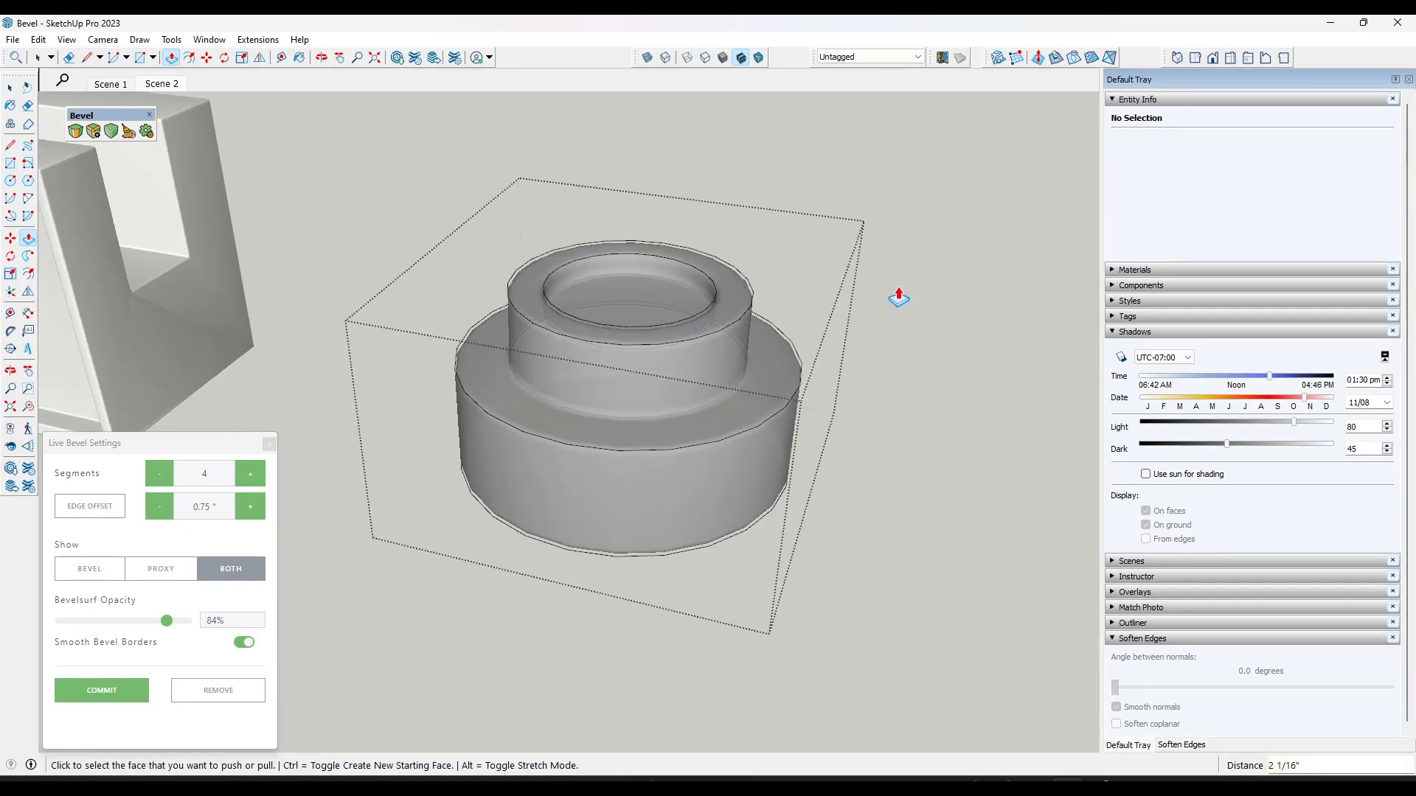
pyautogui.press('space')
pyautogui.click(684, 340)
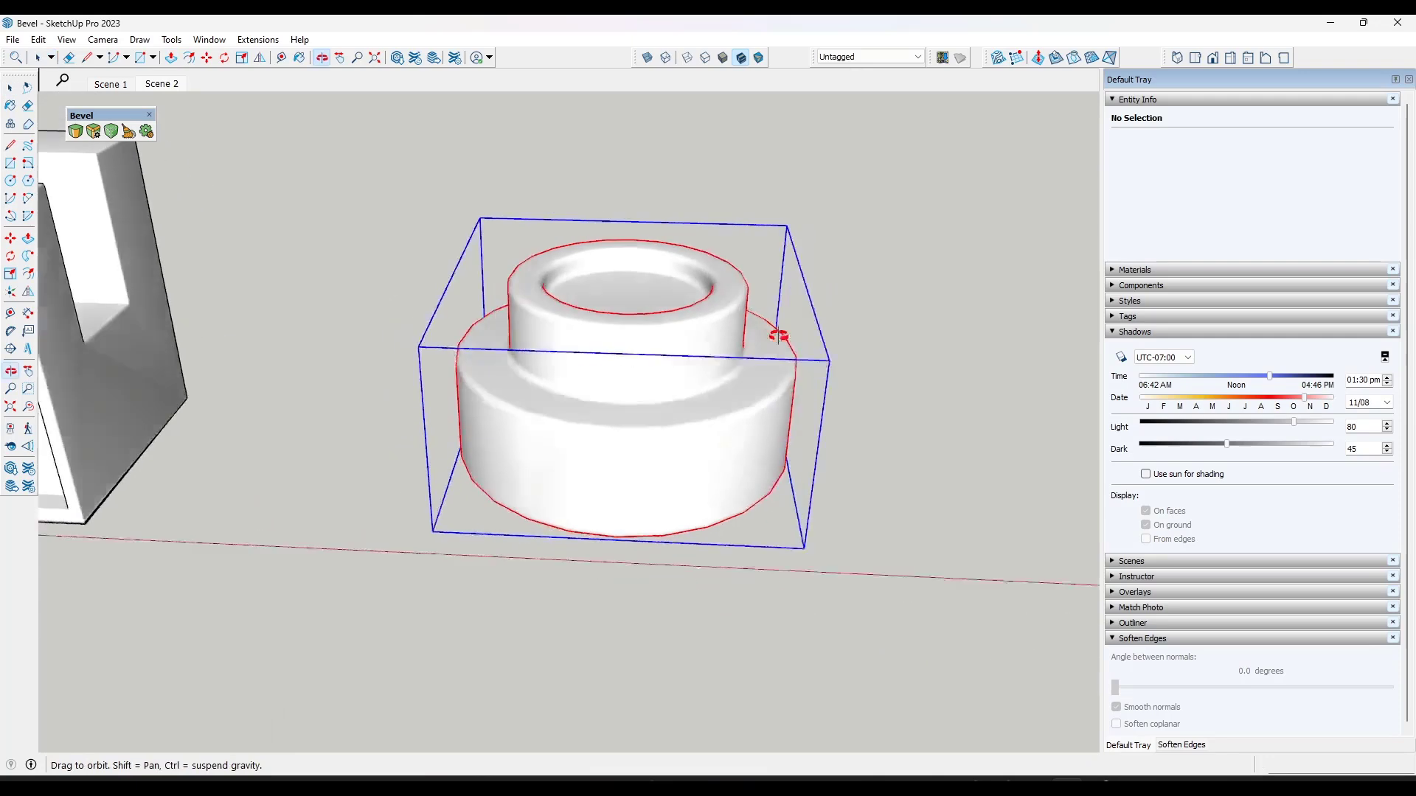
pyautogui.scroll(3, 617, 357)
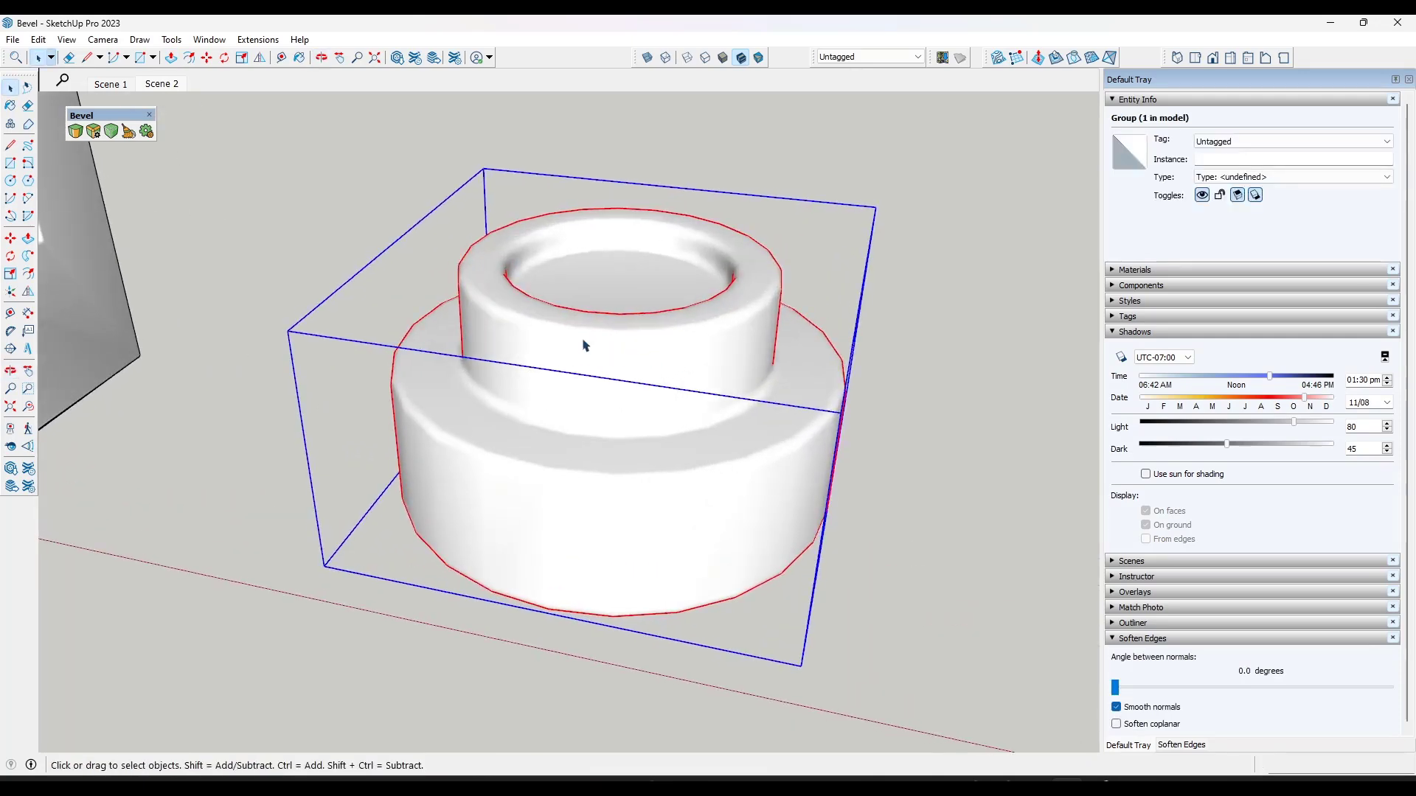
pyautogui.doubleClick(582, 340)
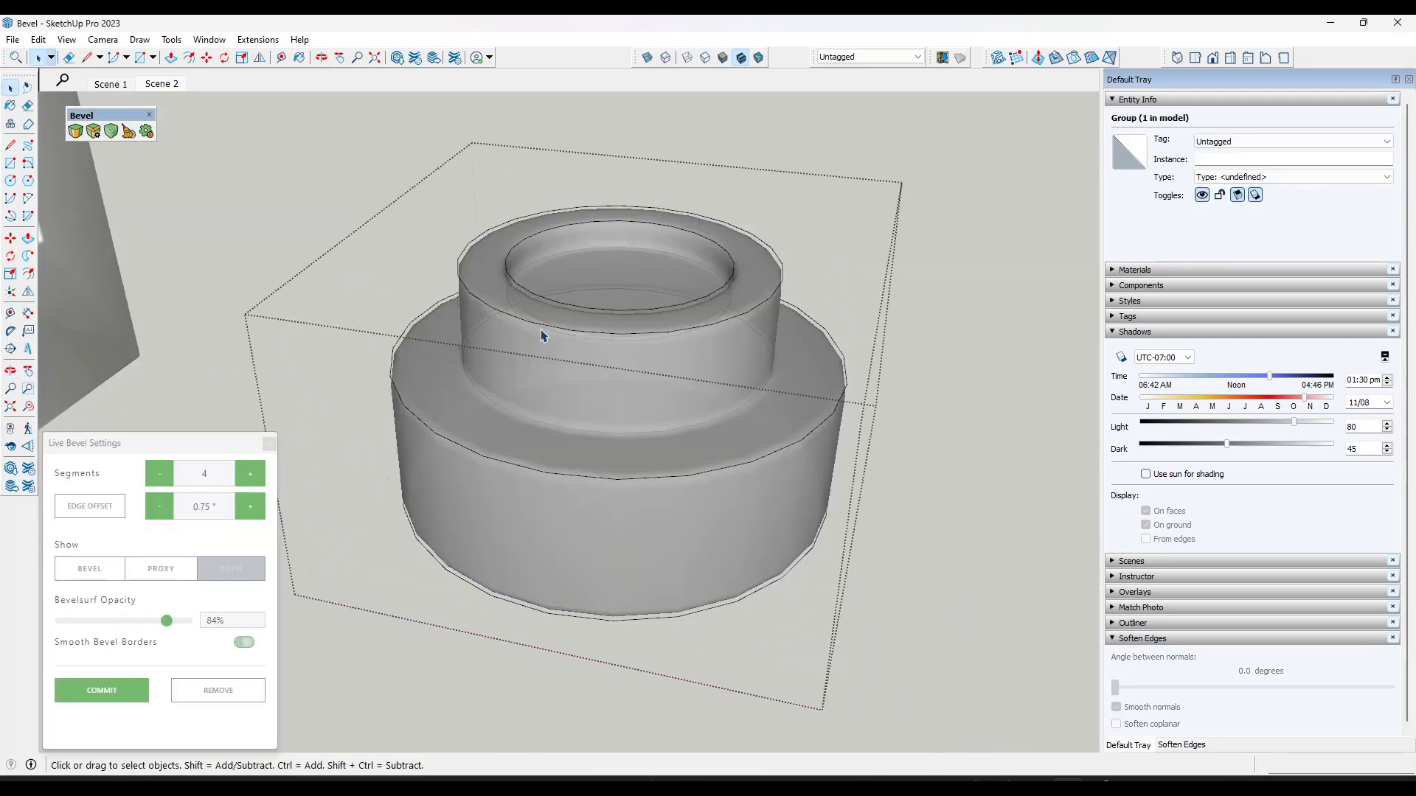
pyautogui.moveTo(628, 311); pyautogui.dragTo(542, 391, button='middle')
pyautogui.moveTo(579, 532)
pyautogui.mouseDown(button='middle')
pyautogui.moveTo(569, 436)
pyautogui.moveTo(553, 443)
pyautogui.moveTo(578, 443)
pyautogui.moveTo(598, 513)
pyautogui.mouseUp(button='middle')
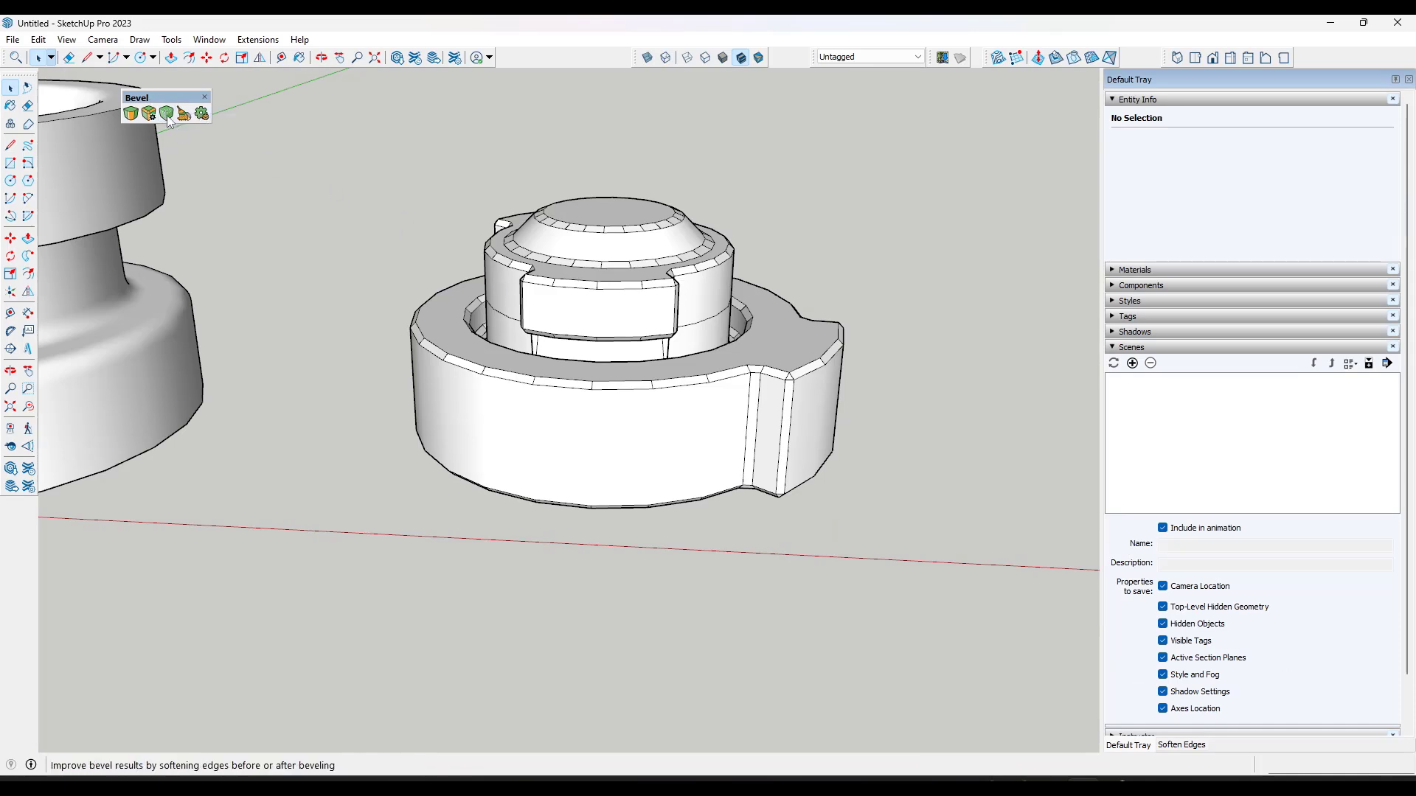
# Try to auto-soften the beveled knob with its closed group selected
pyautogui.click(590, 276)
pyautogui.moveTo(537, 289); pyautogui.dragTo(591, 348, button='middle')
pyautogui.scroll(1, 483, 284)
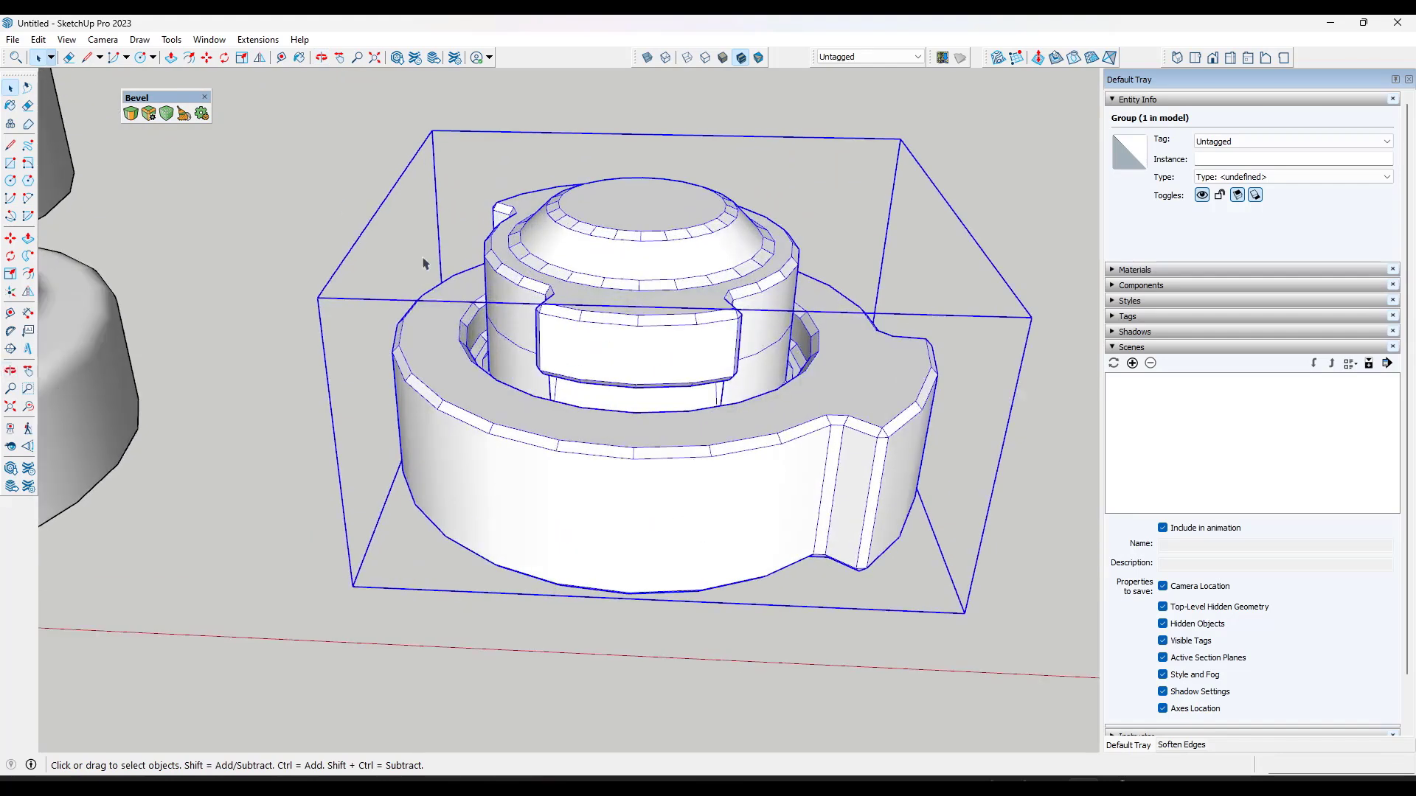
pyautogui.click(168, 115)
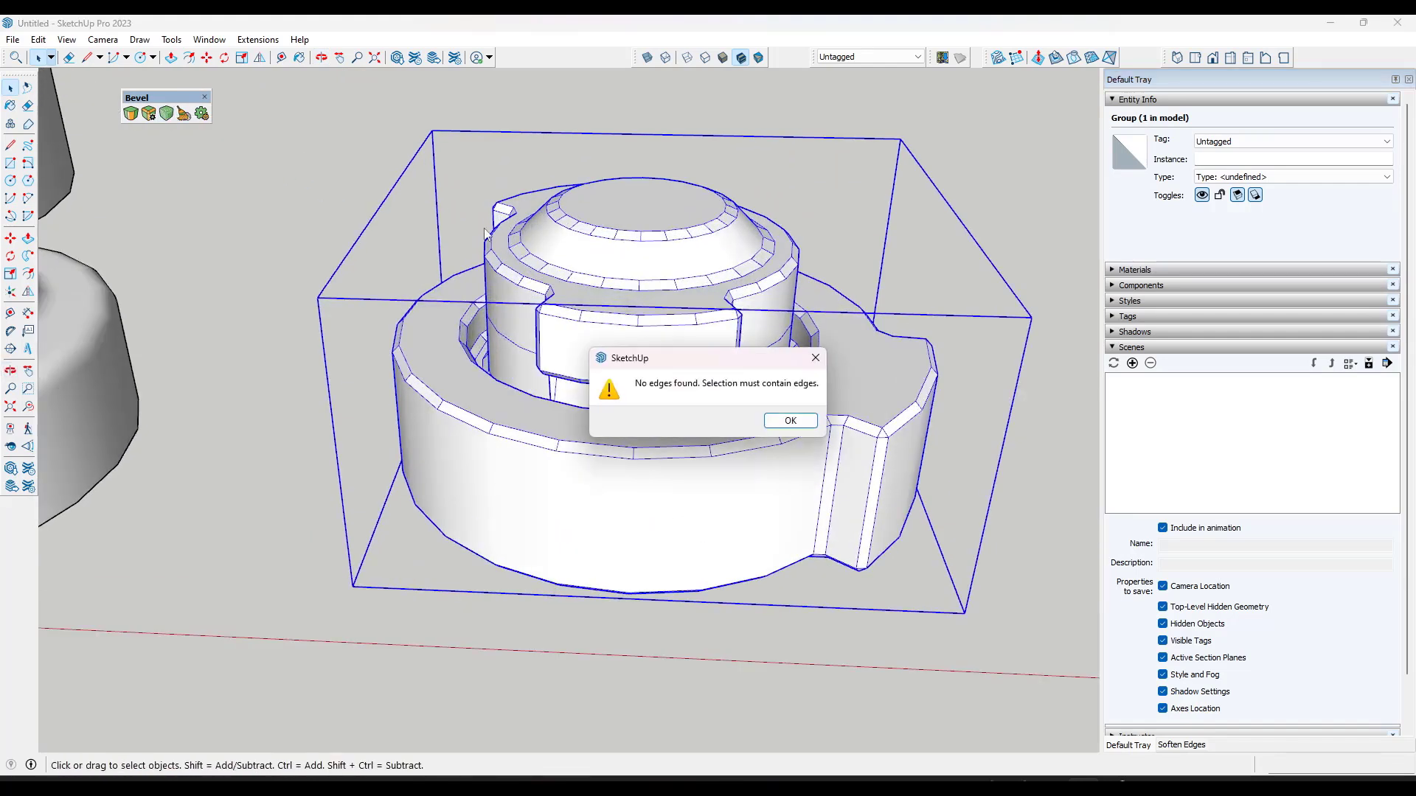
pyautogui.click(790, 421)
# Open the knob group, auto-soften all of its edges, and undo the softening
pyautogui.doubleClick(657, 350)
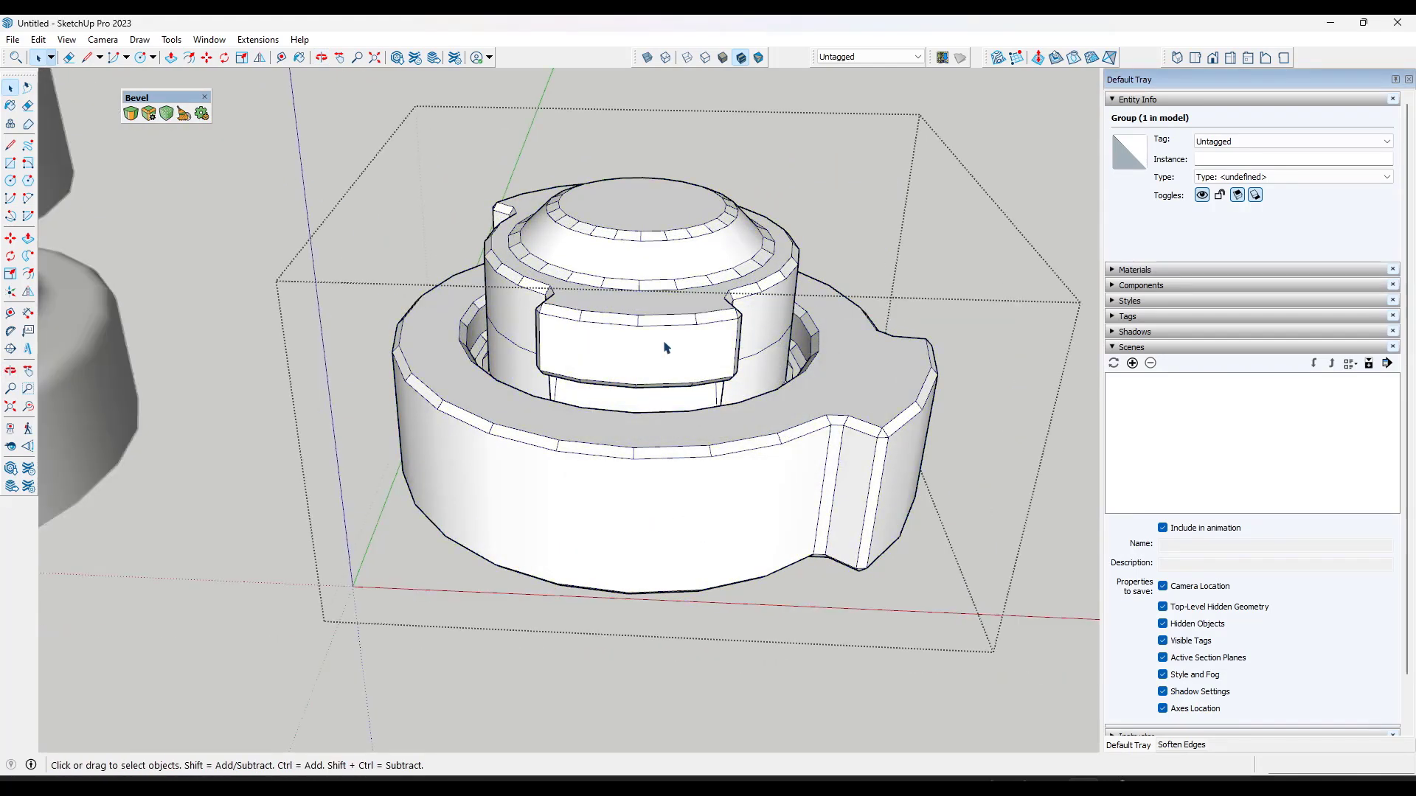
pyautogui.tripleClick(657, 347)
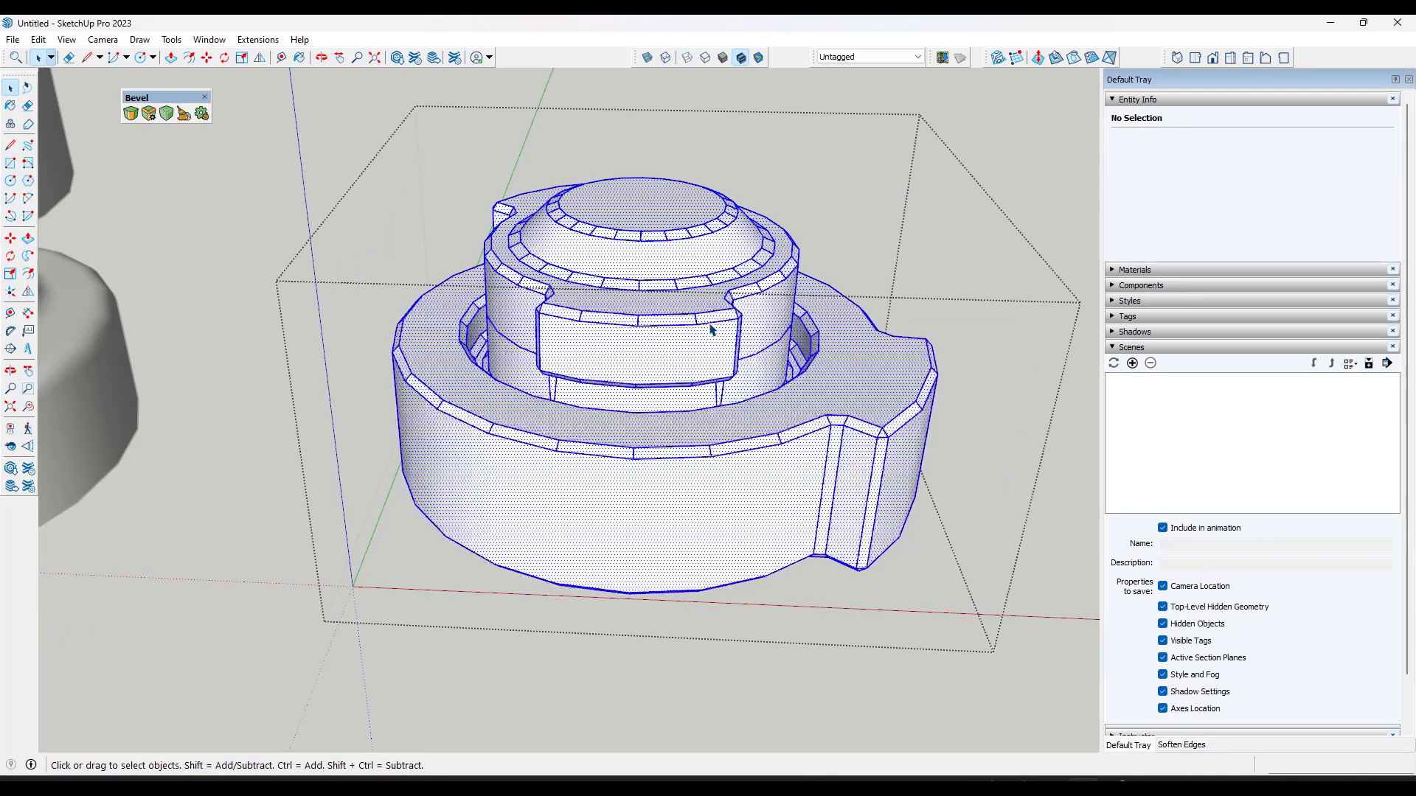
pyautogui.click(166, 114)
pyautogui.click(794, 177)
pyautogui.moveTo(766, 362); pyautogui.dragTo(774, 295, button='middle')
pyautogui.hotkey('ctrl', 'z')
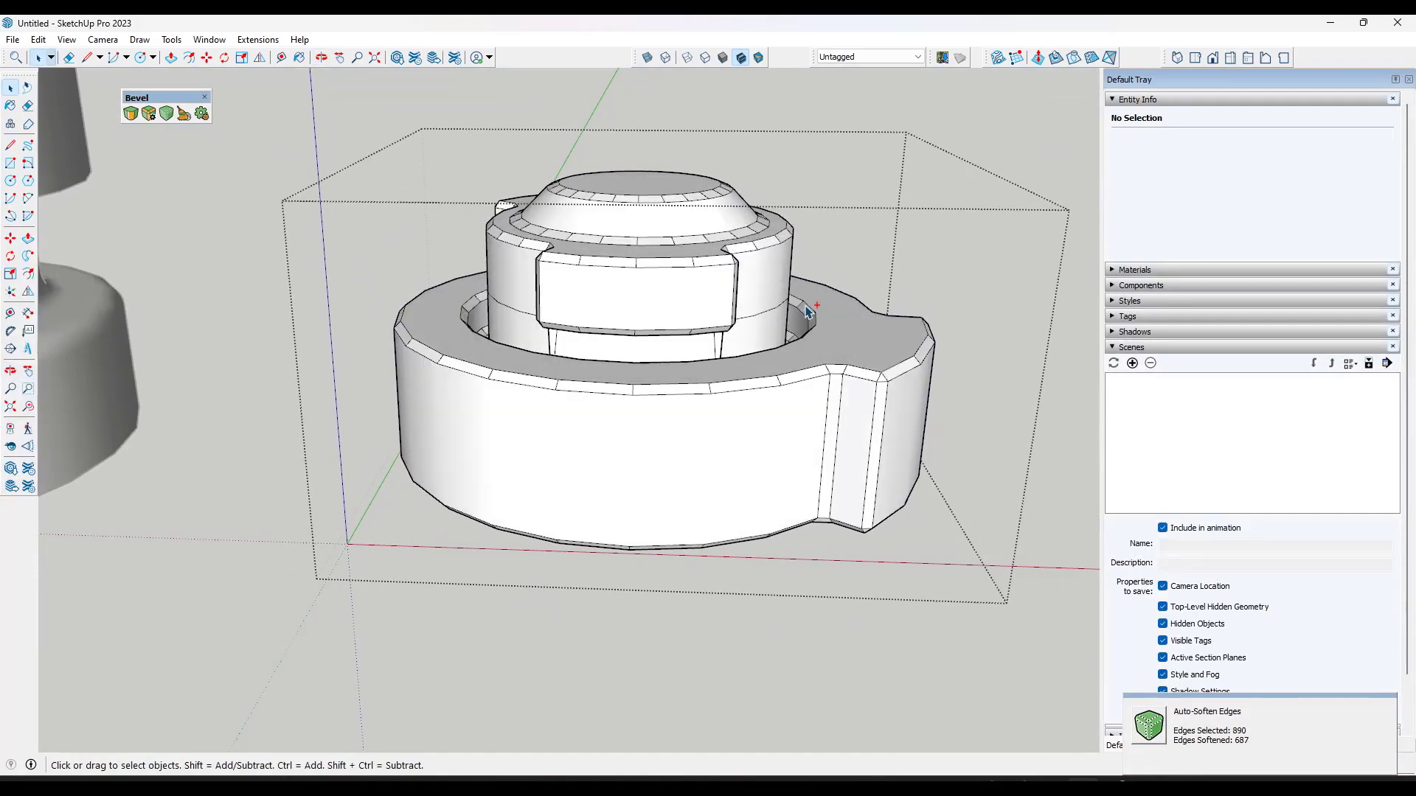
# Select only the top cap of the knob's dome with its bevel and auto-soften those edges
pyautogui.moveTo(669, 317); pyautogui.dragTo(654, 231, button='middle')
pyautogui.moveTo(503, 124); pyautogui.dragTo(722, 190)
pyautogui.moveTo(649, 180); pyautogui.dragTo(686, 326, button='middle')
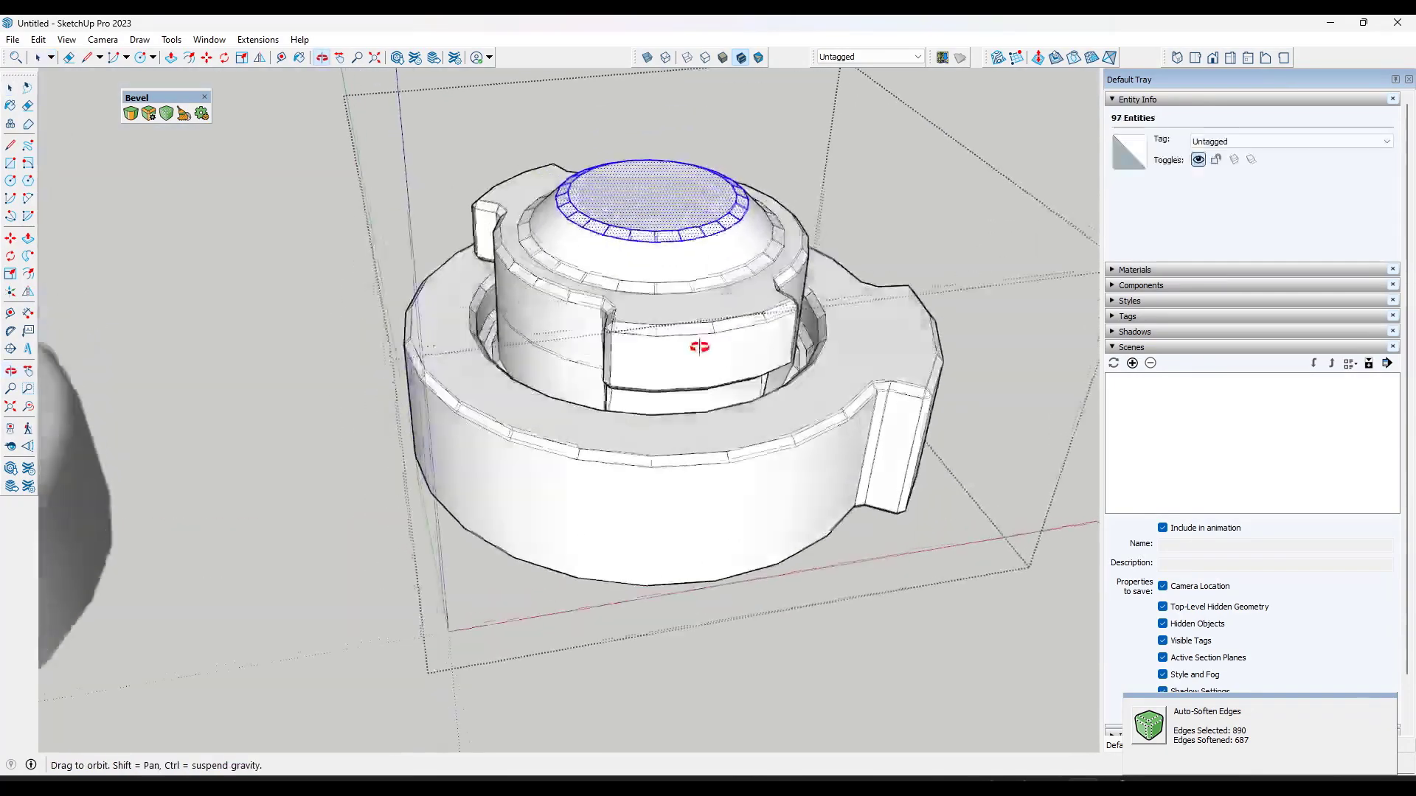
pyautogui.click(170, 118)
pyautogui.click(815, 137)
pyautogui.moveTo(815, 137); pyautogui.dragTo(741, 243, button='middle')
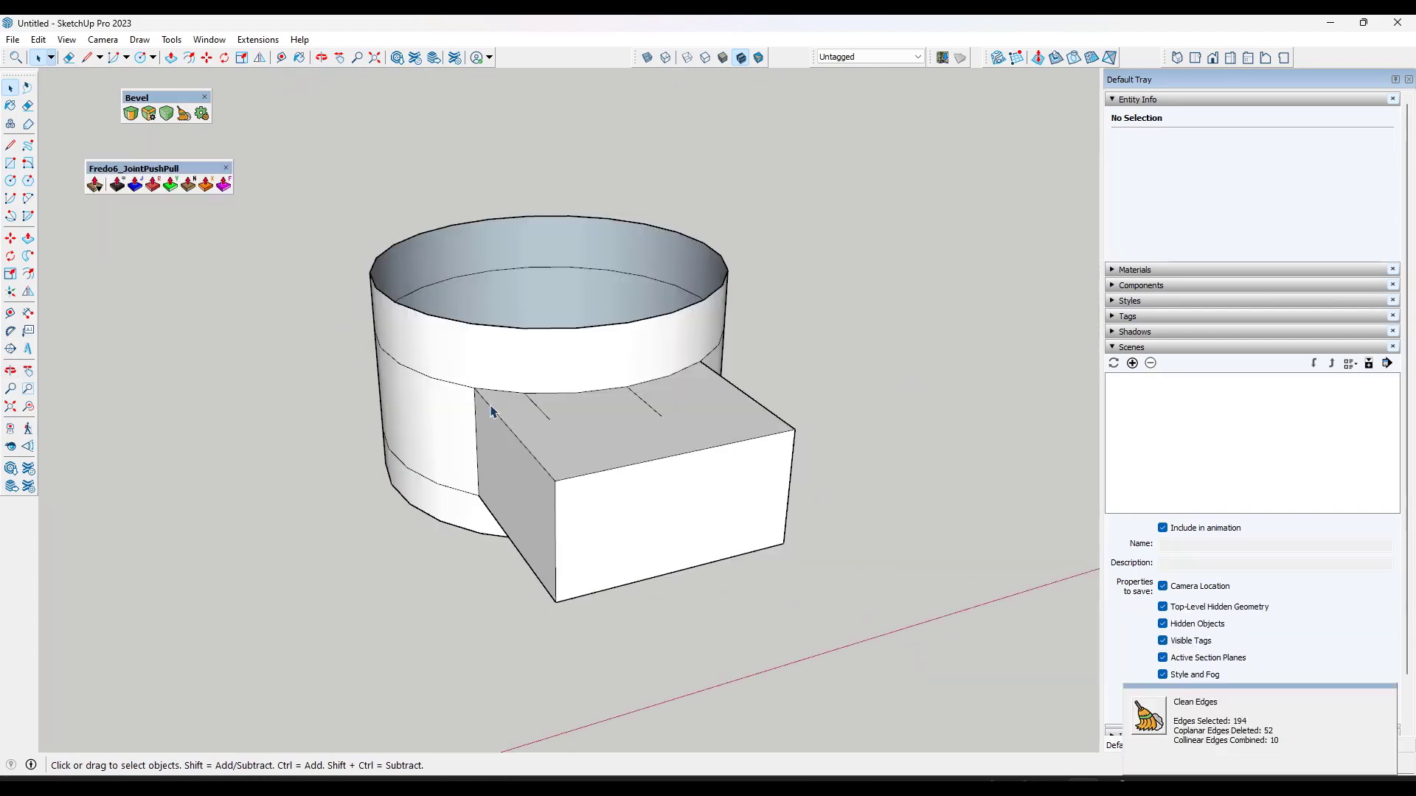
# Try beveling the arc edge where the cylinder meets the block's top face, and undo the bevel
pyautogui.moveTo(489, 411); pyautogui.dragTo(552, 419, button='middle')
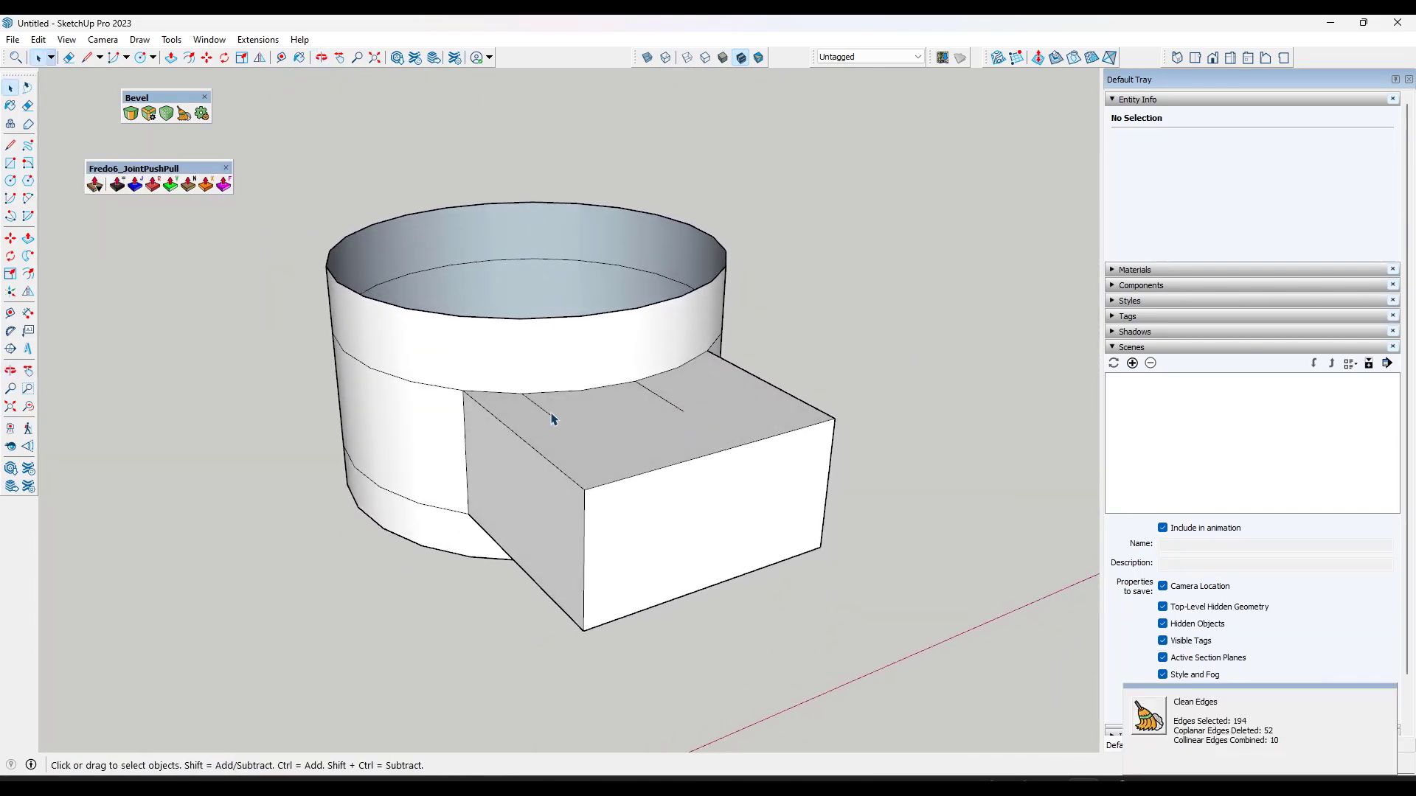
pyautogui.click(588, 396)
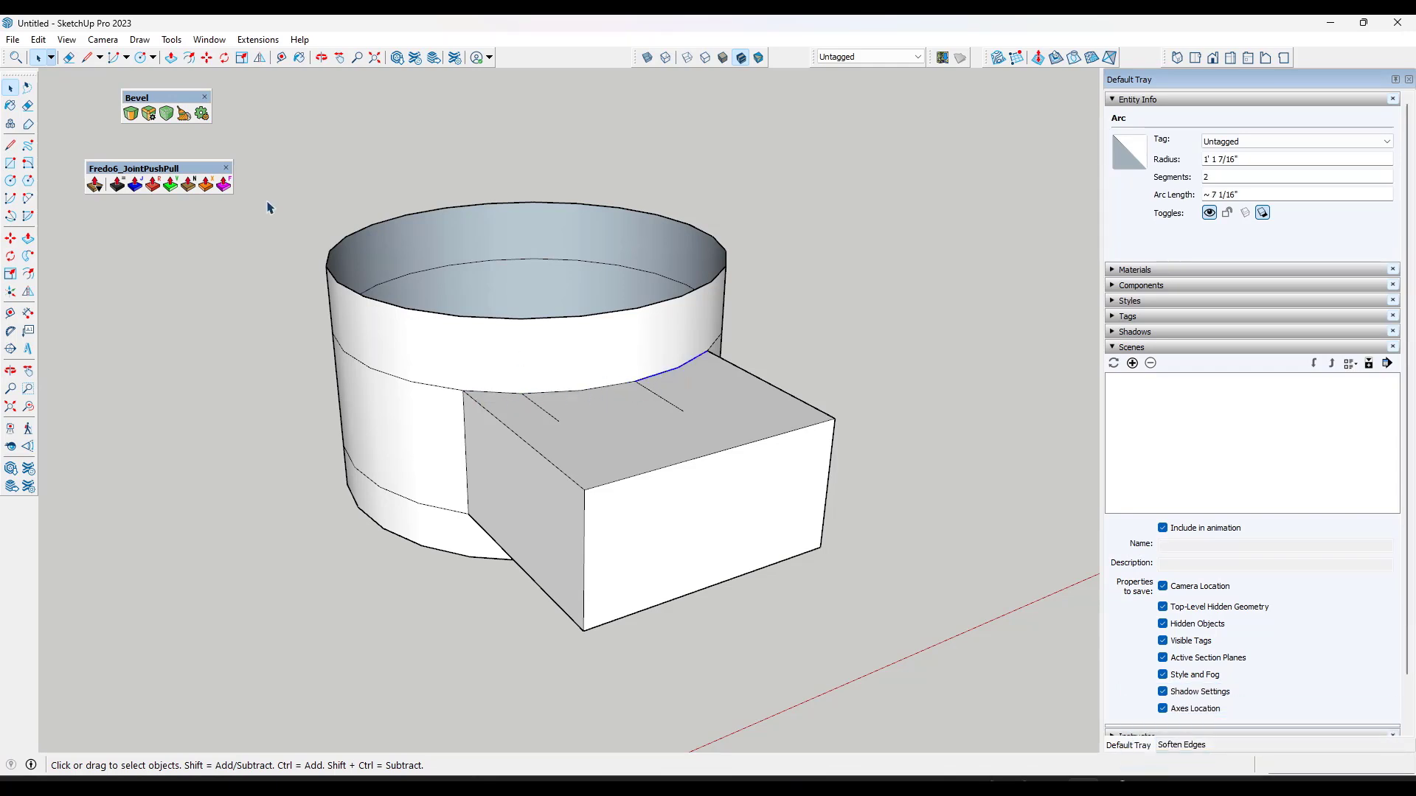
pyautogui.click(130, 112)
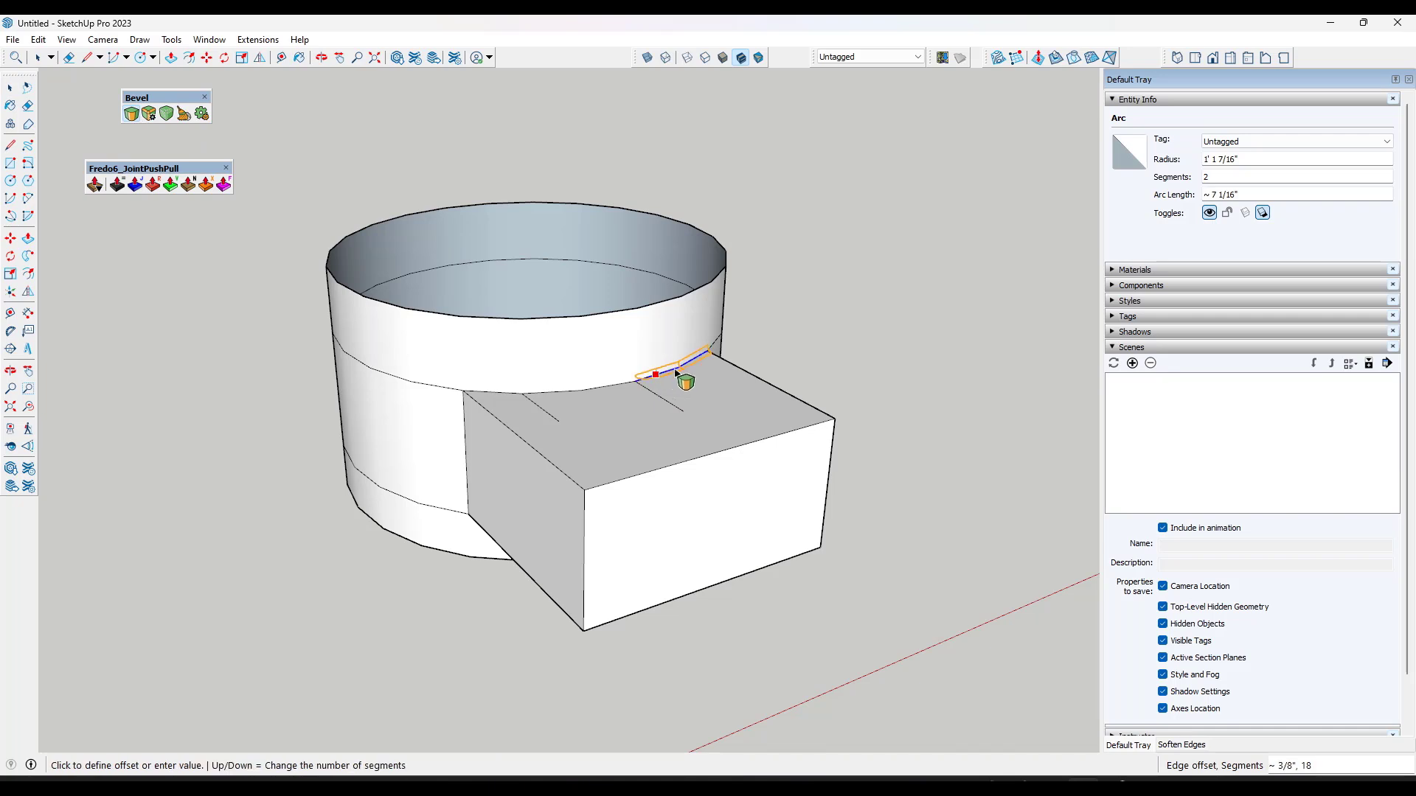
pyautogui.click(631, 349)
pyautogui.moveTo(822, 402); pyautogui.dragTo(767, 406, button='middle')
pyautogui.hotkey('ctrl', 'z')
pyautogui.scroll(-2, 758, 399)
pyautogui.scroll(2, 818, 427)
pyautogui.press('space')
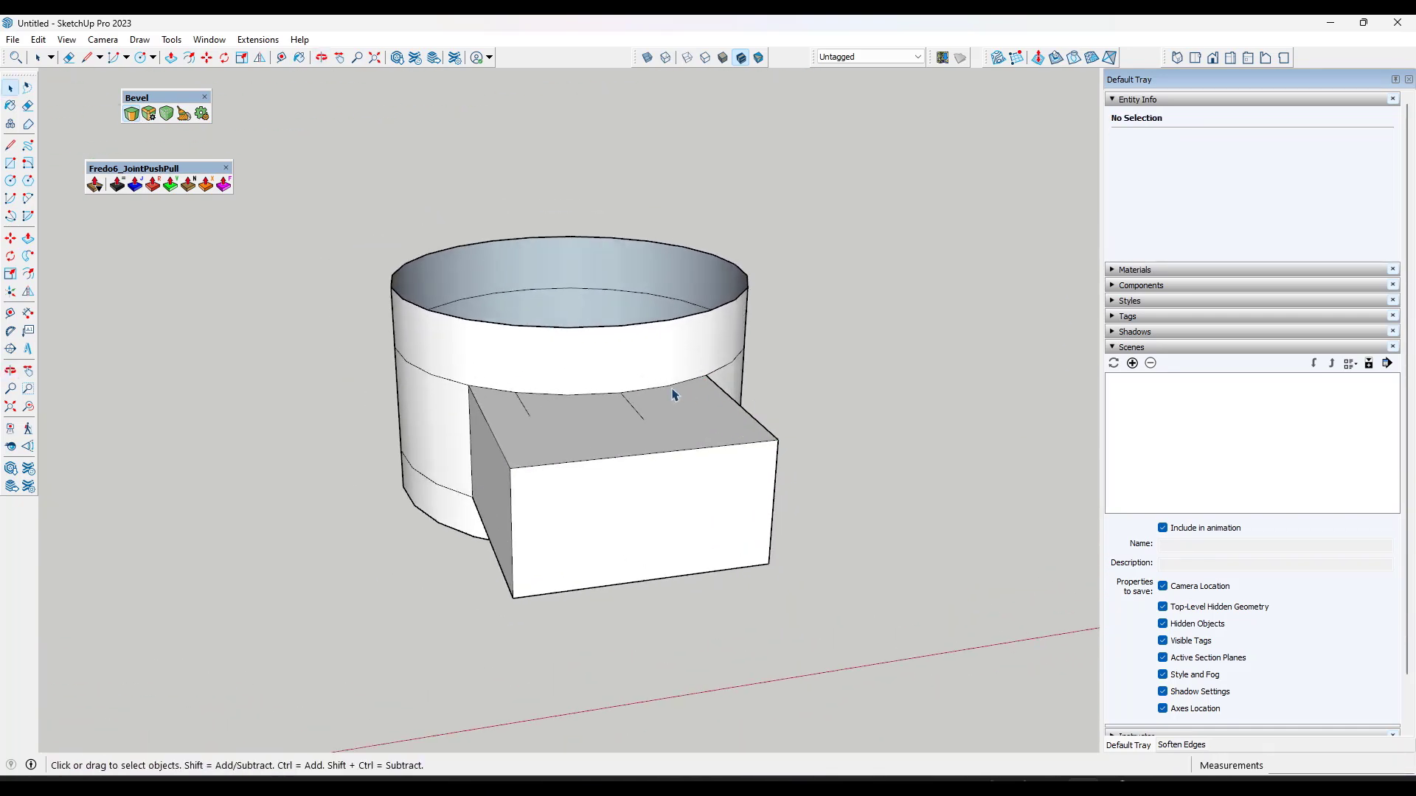
# Select the longer stray edge on the block's top face and close the JointPushPull toolbar
pyautogui.click(651, 395)
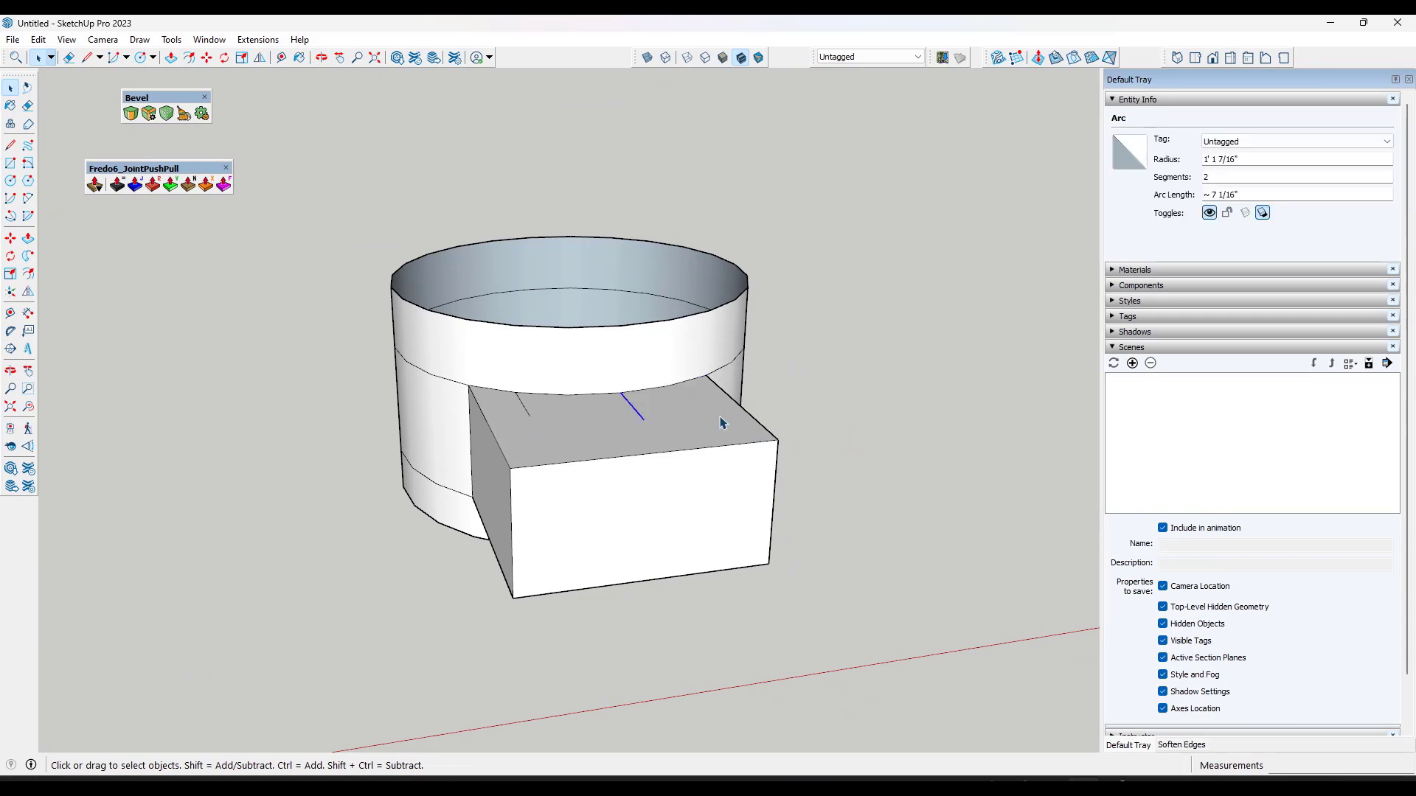
pyautogui.scroll(-3, 712, 406)
pyautogui.scroll(2, 840, 443)
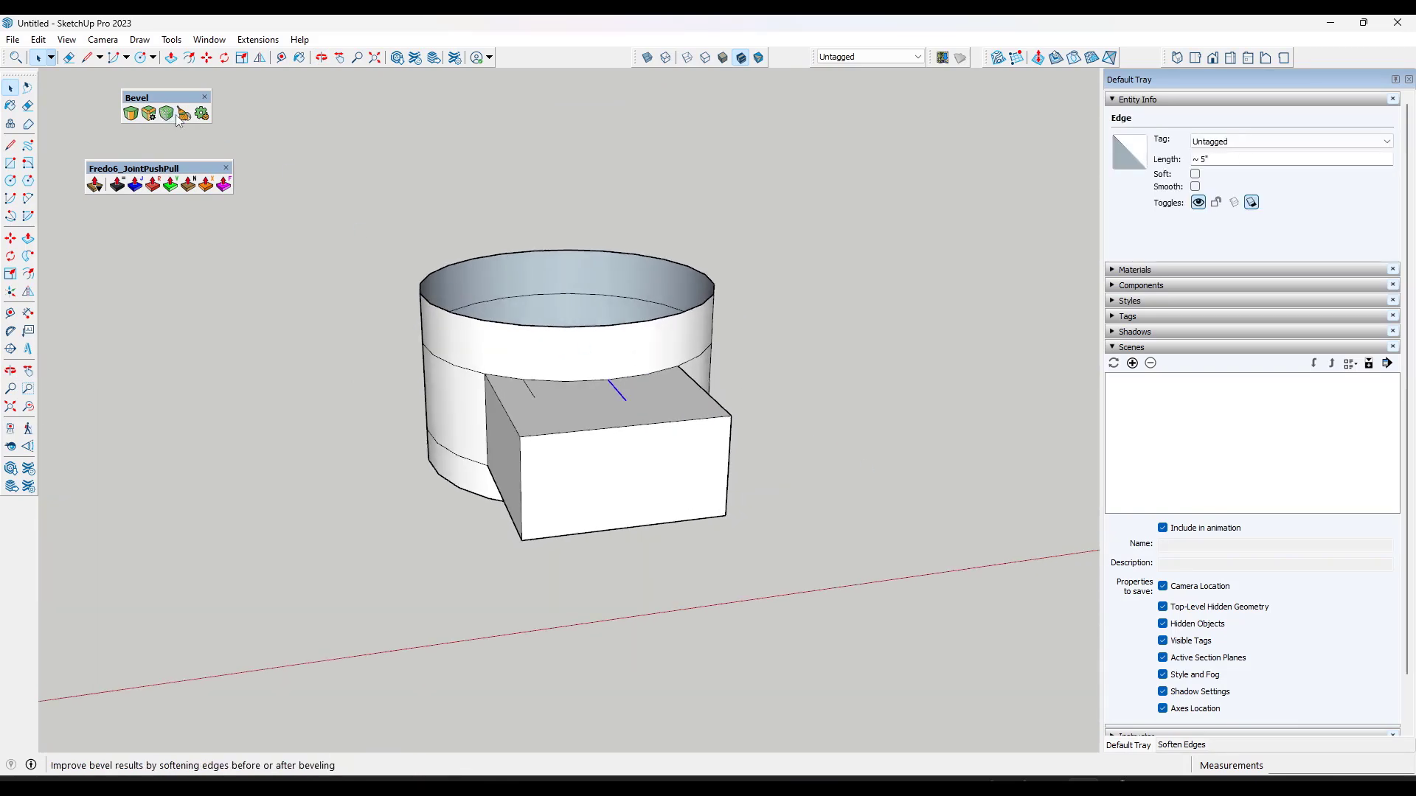
pyautogui.click(226, 169)
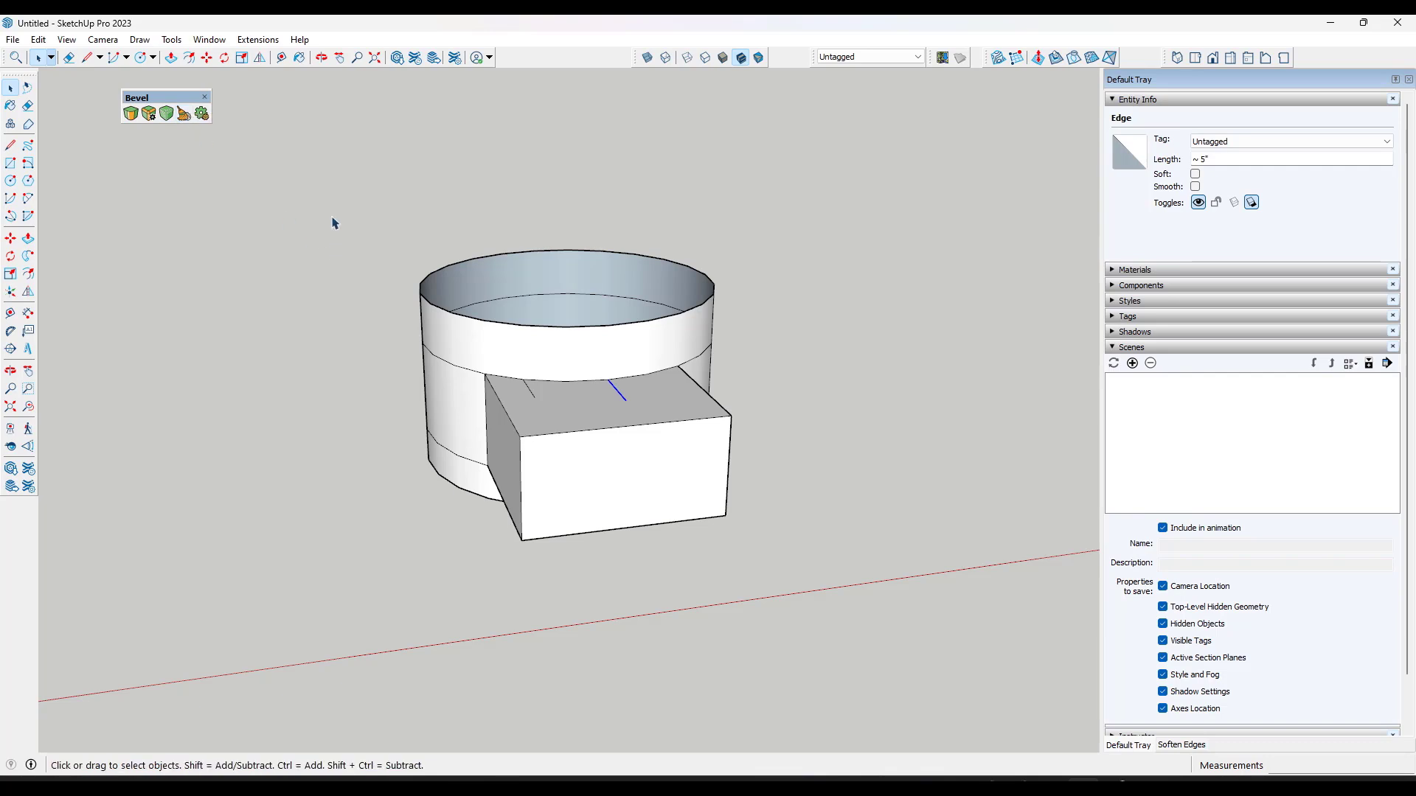
# Run Clean Edges on the entire cylinder and block to remove their unneeded coplanar edges, and clear the selection
pyautogui.moveTo(435, 281); pyautogui.dragTo(896, 631)
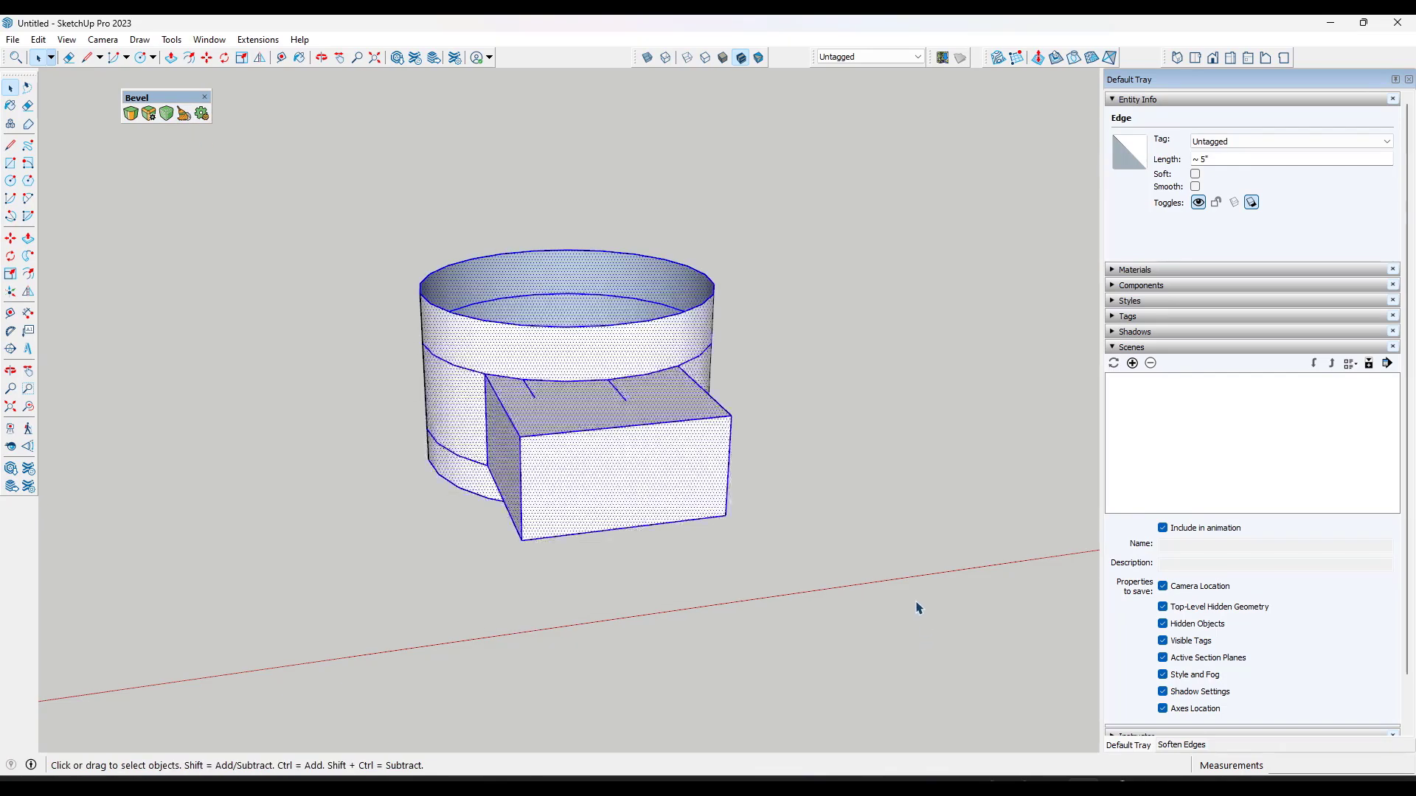
pyautogui.click(183, 116)
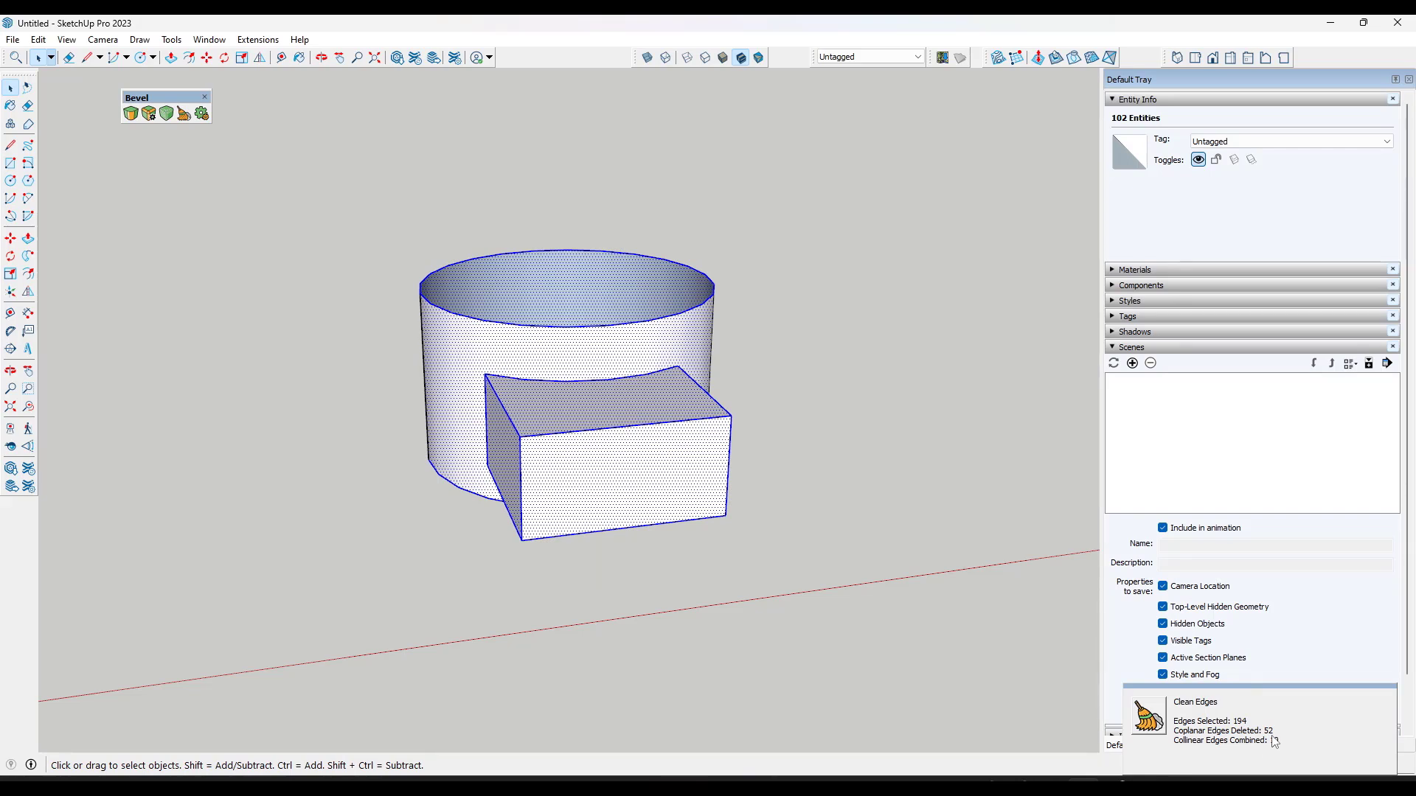
pyautogui.click(812, 376)
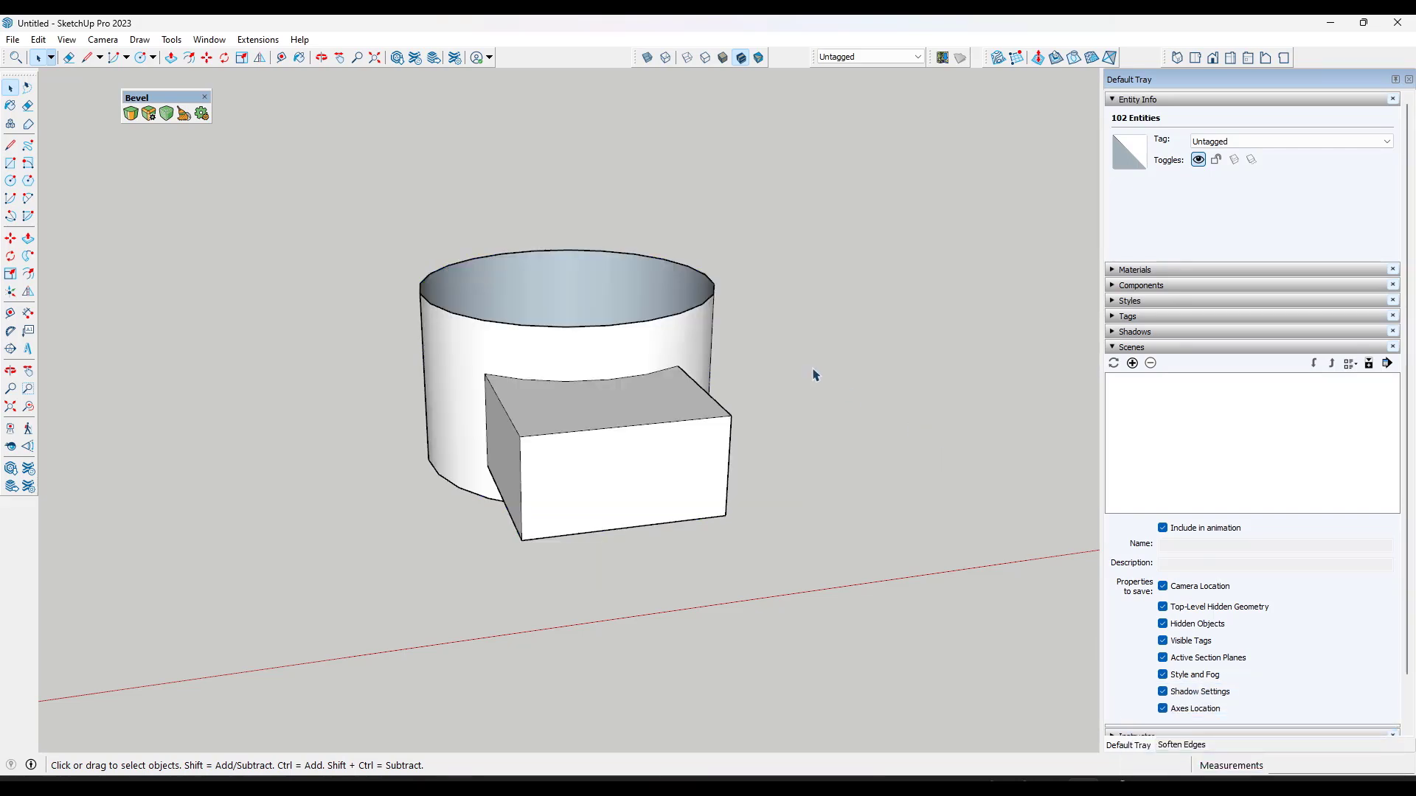
pyautogui.scroll(3, 954, 411)
pyautogui.moveTo(667, 390); pyautogui.dragTo(678, 388, button='middle')
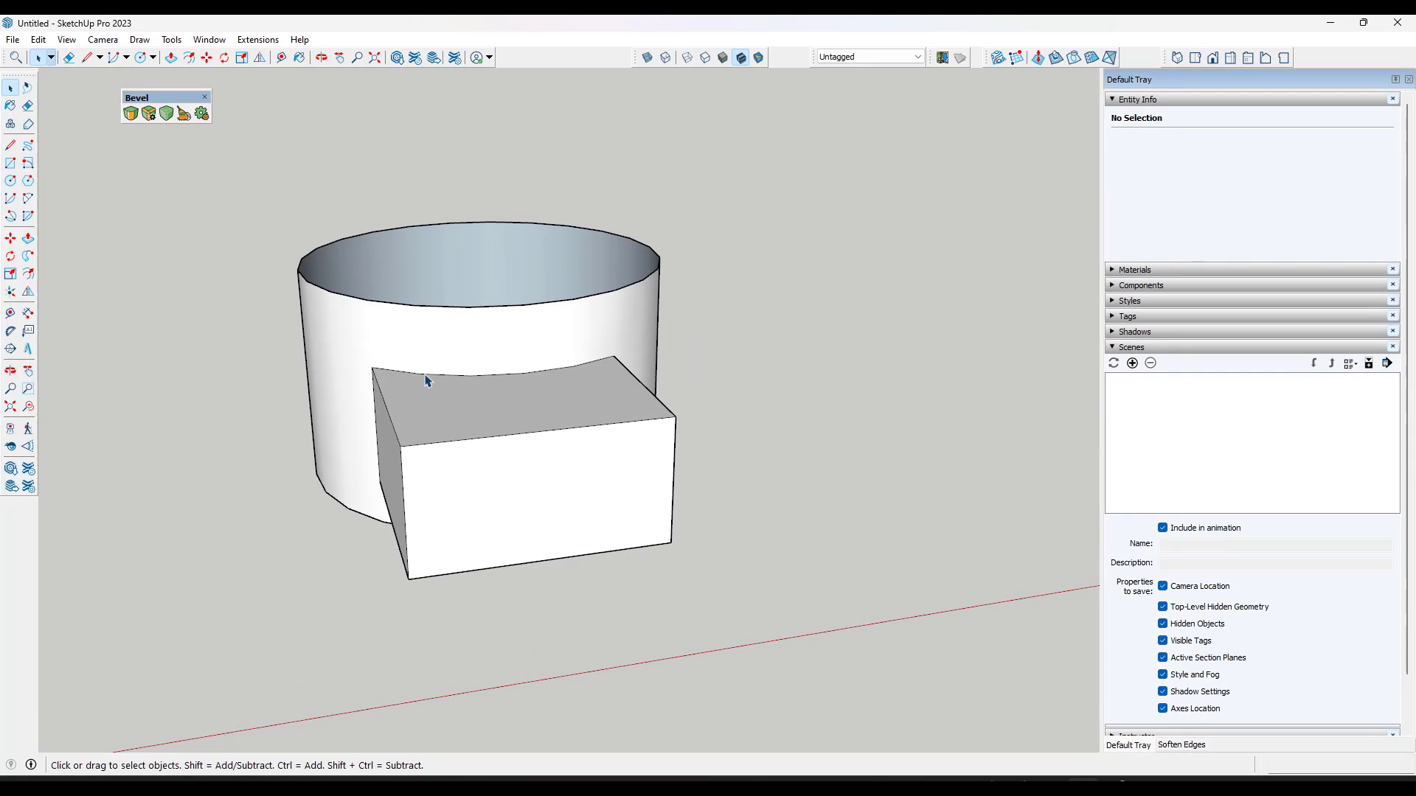
# Bevel the whole loop of edges where the block meets the cylinder, using 18 segments
pyautogui.click(131, 113)
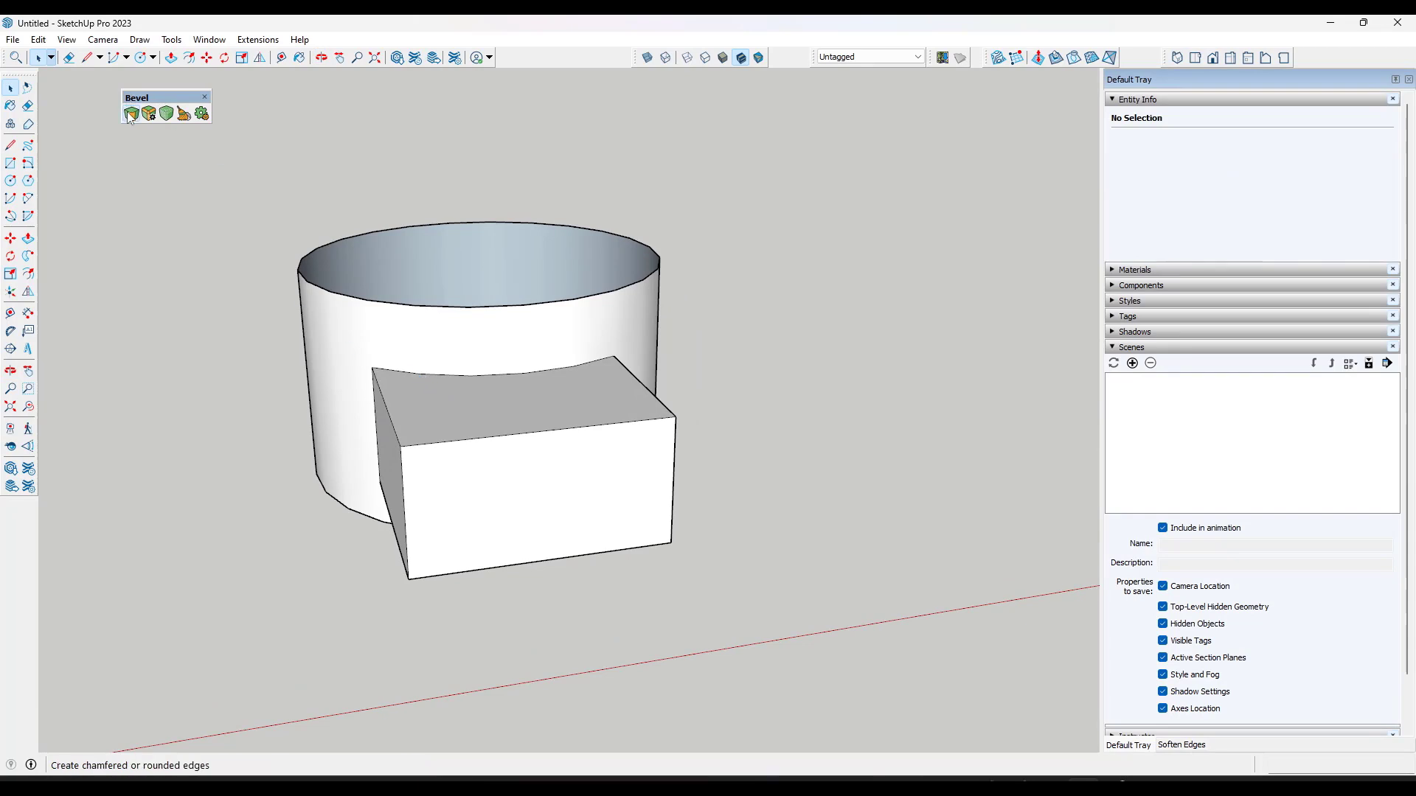
pyautogui.click(472, 375)
pyautogui.click(402, 372)
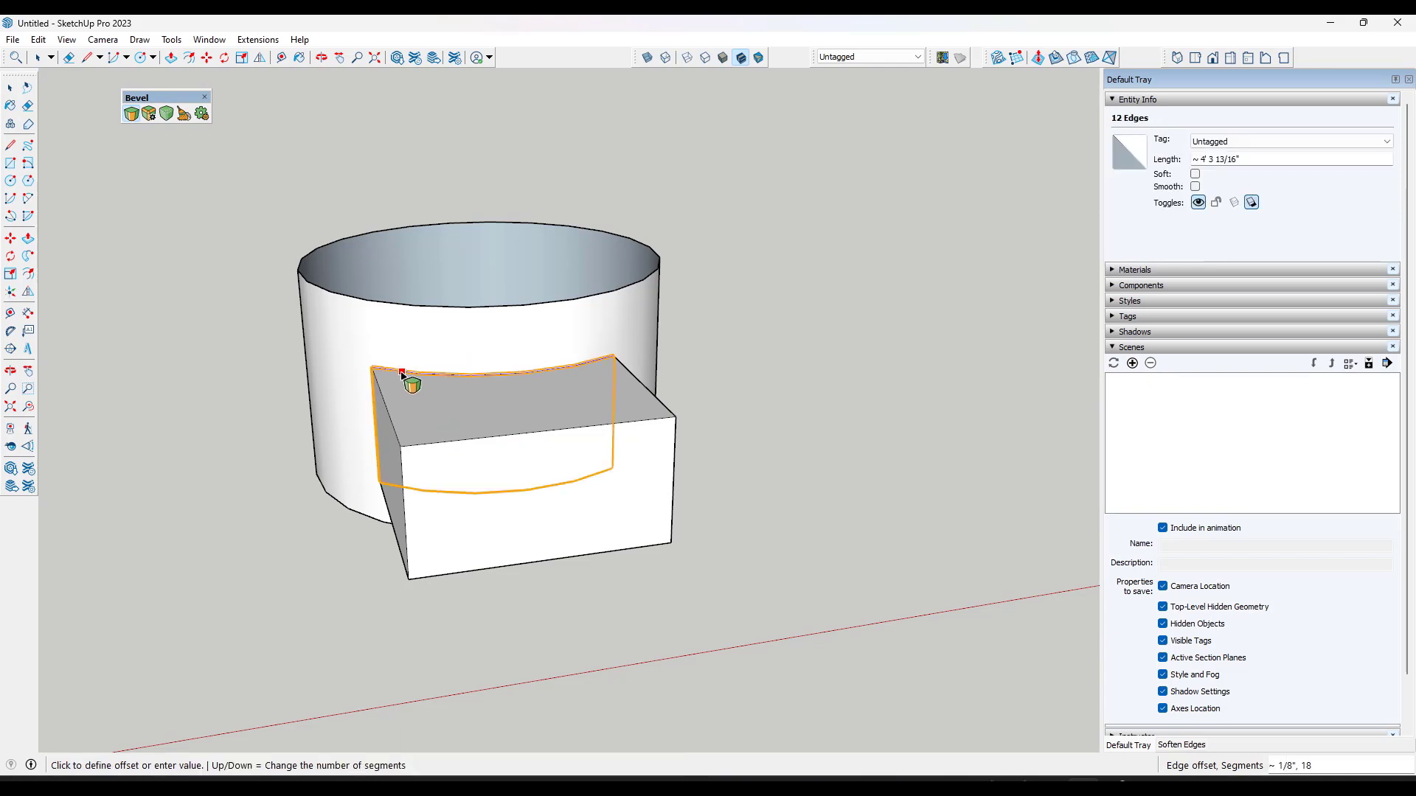
pyautogui.click(366, 340)
pyautogui.moveTo(401, 383); pyautogui.dragTo(566, 442, button='middle')
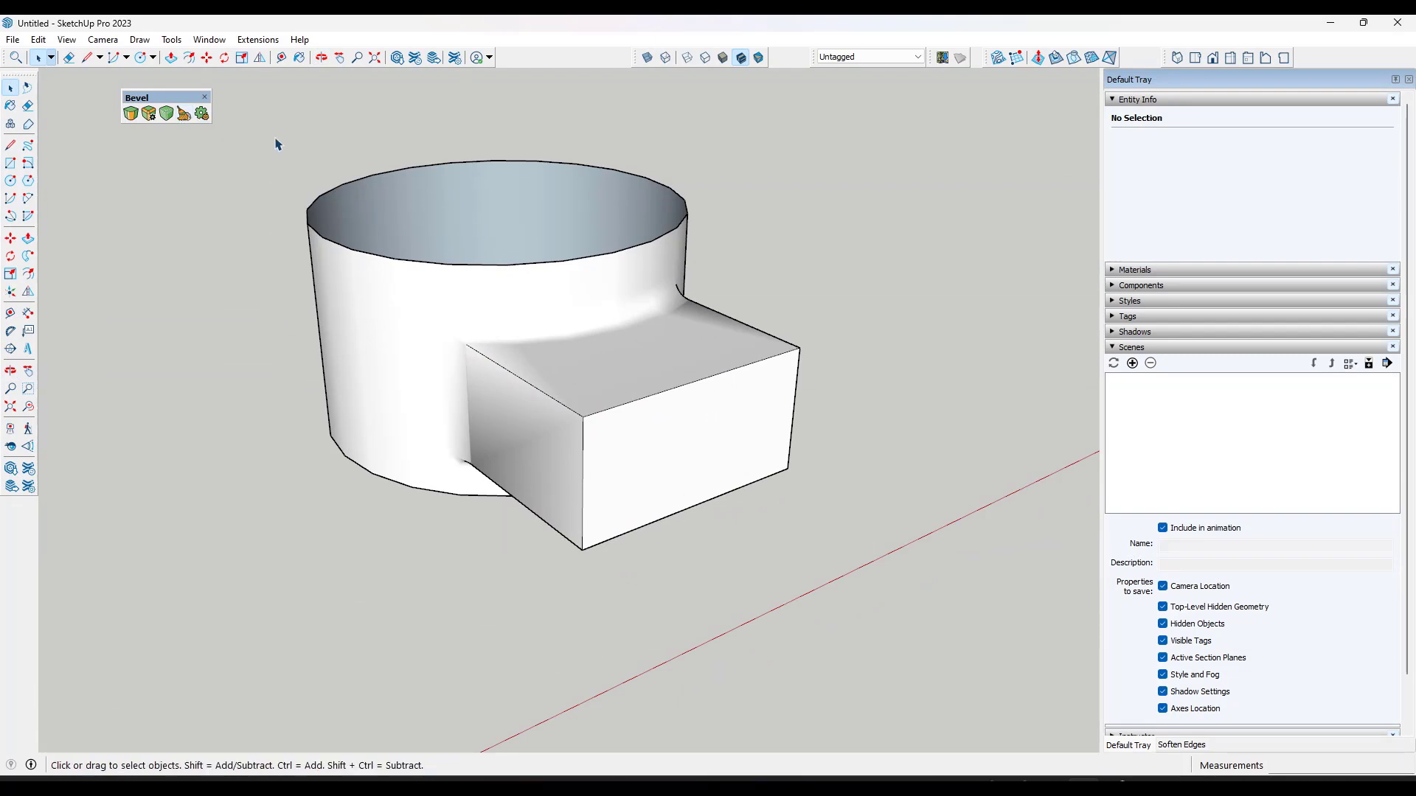
# Review the Bevel extension's preferences, including the Auto Soften Edges angle and smoothing options, and close them
pyautogui.click(202, 113)
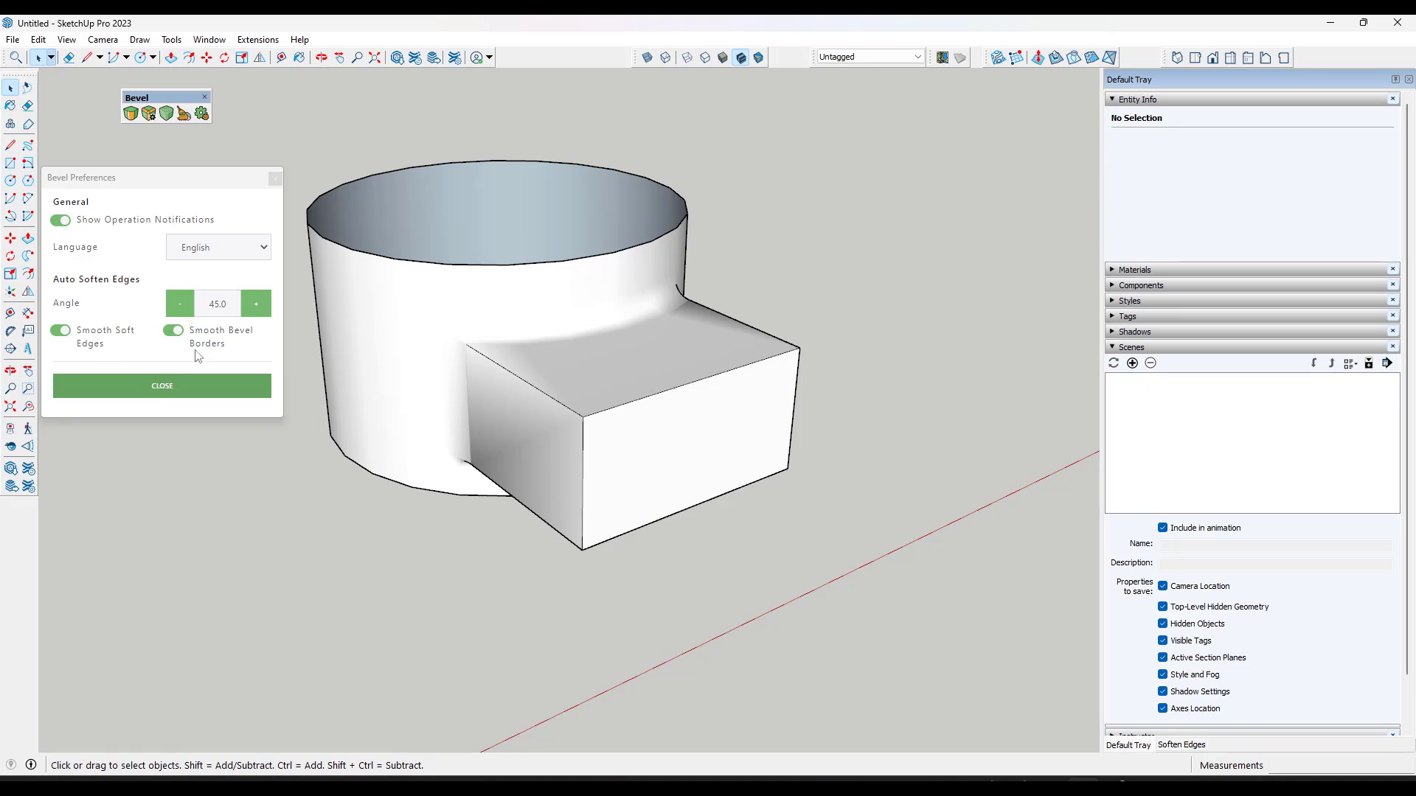
pyautogui.click(275, 179)
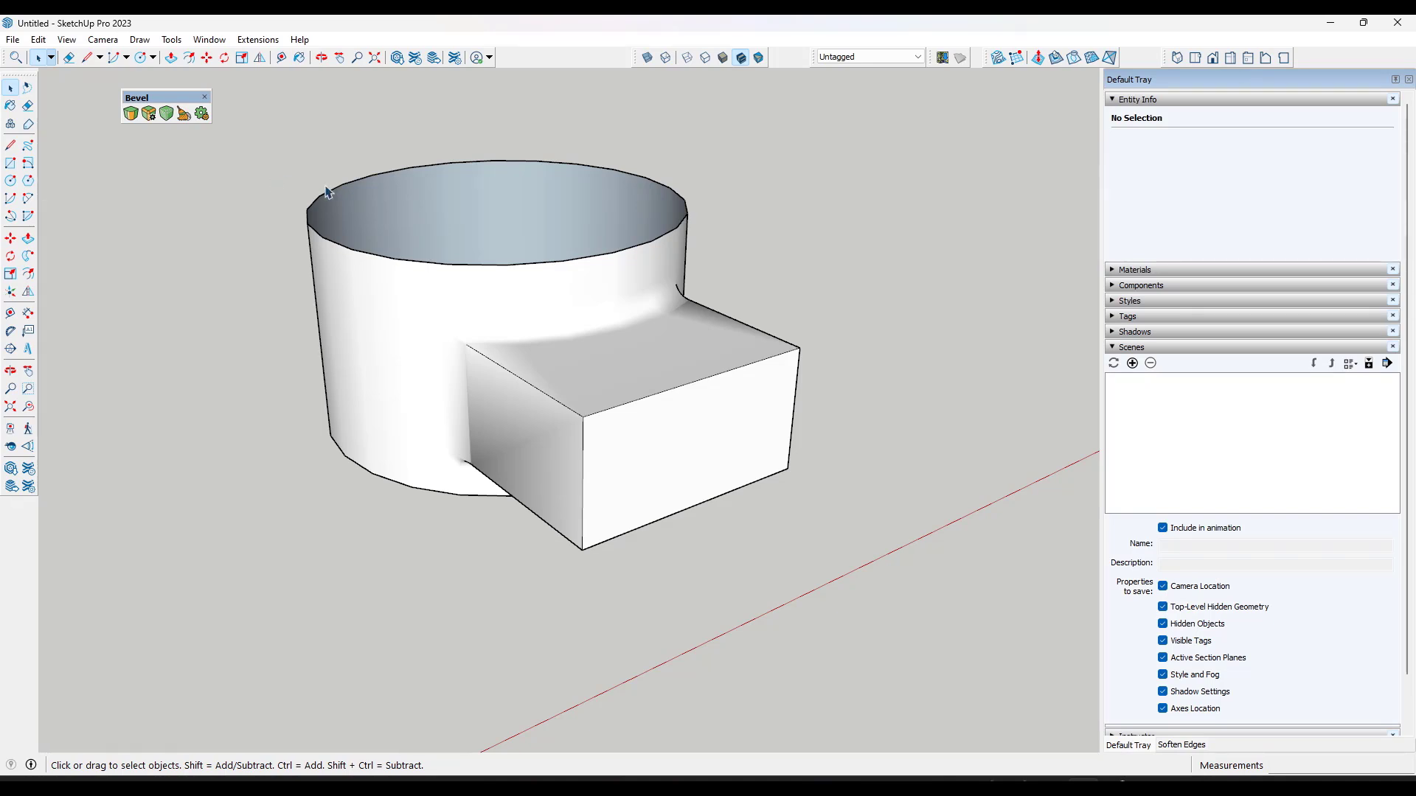
pyautogui.scroll(-2, 677, 316)
pyautogui.moveTo(677, 316); pyautogui.dragTo(687, 326, button='middle')
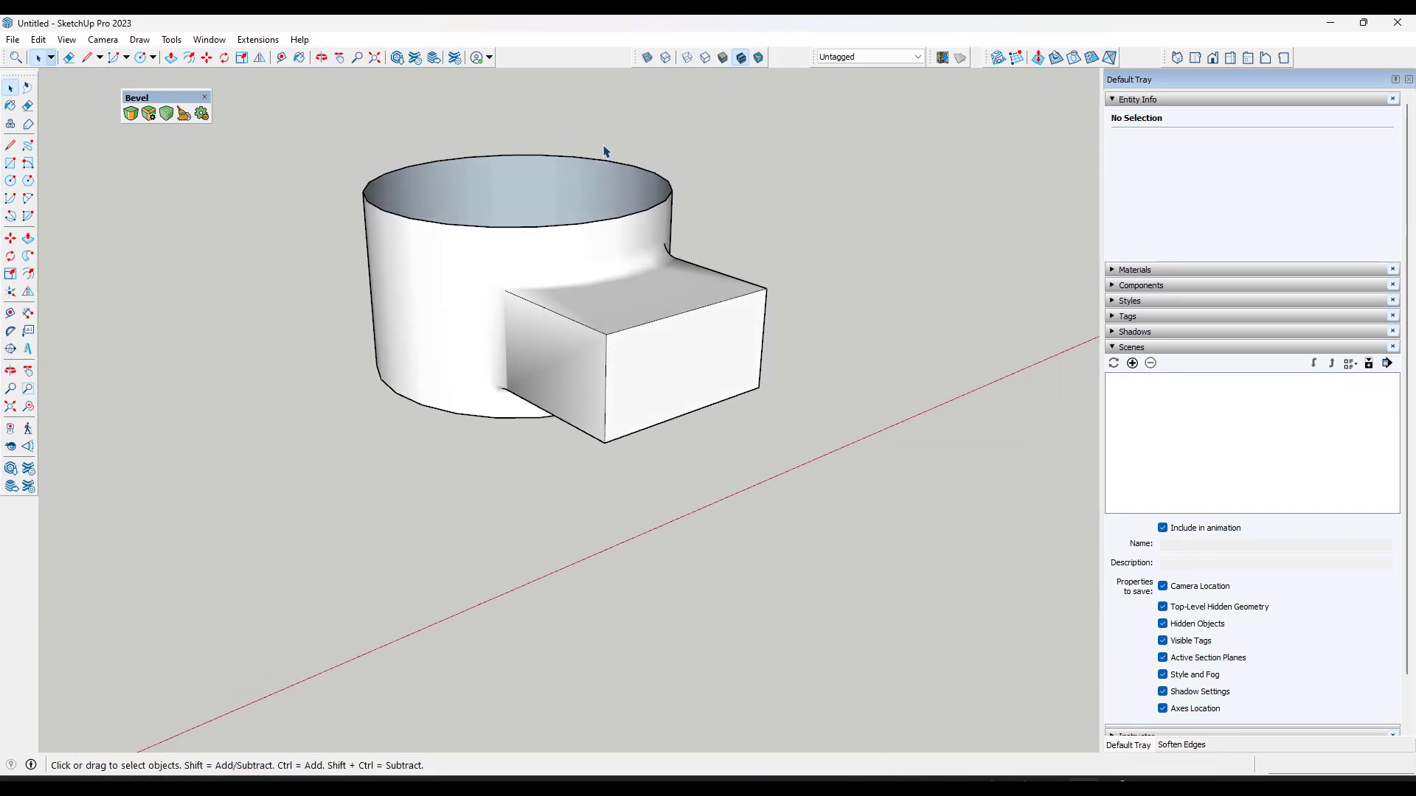
pyautogui.scroll(2, 609, 160)
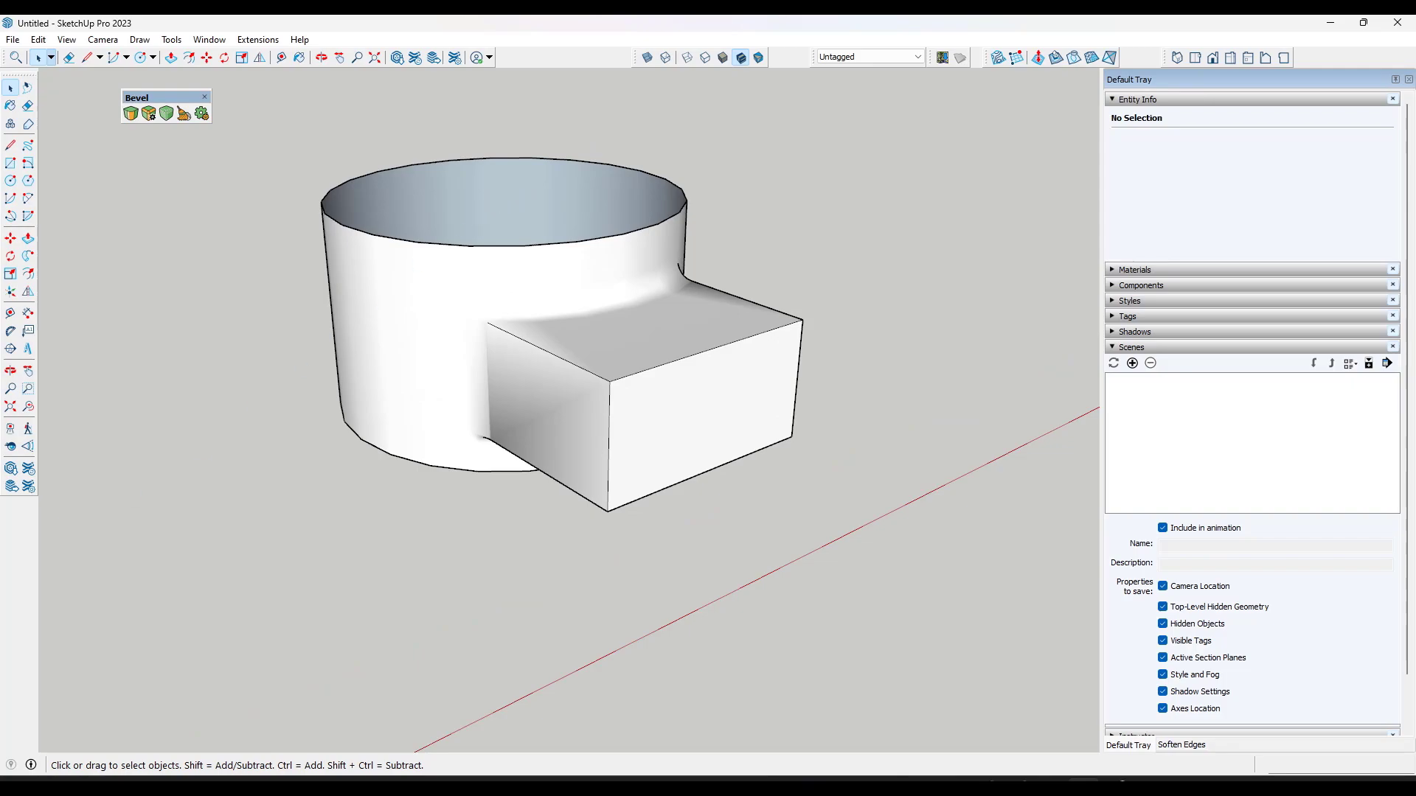